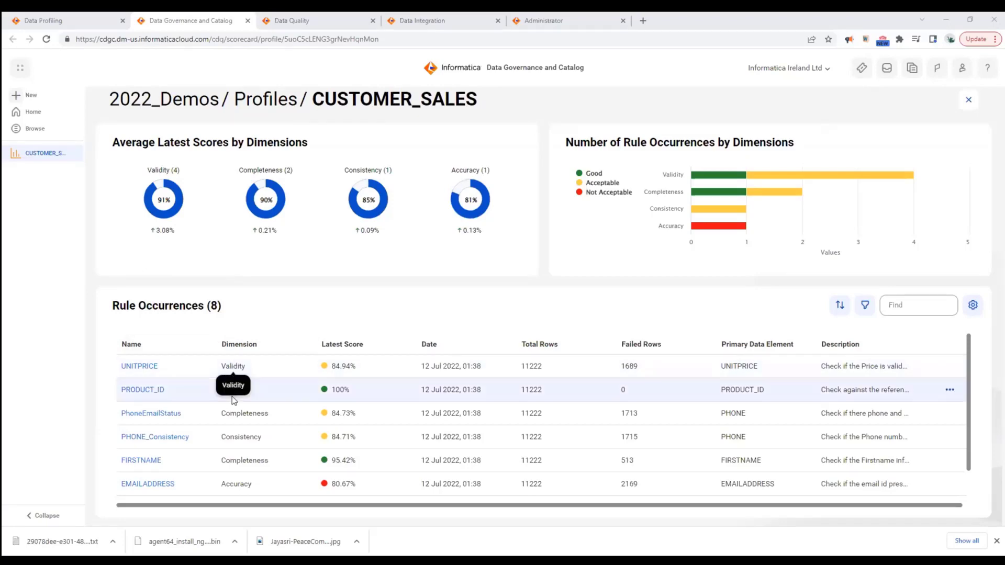
Step: Examine the CUSTOMER_SALES scorecard's rule occurrences list, average dimension scores, and the score ranges in the occurrences-by-dimension chart
scroll(215, 381, "down", 1)
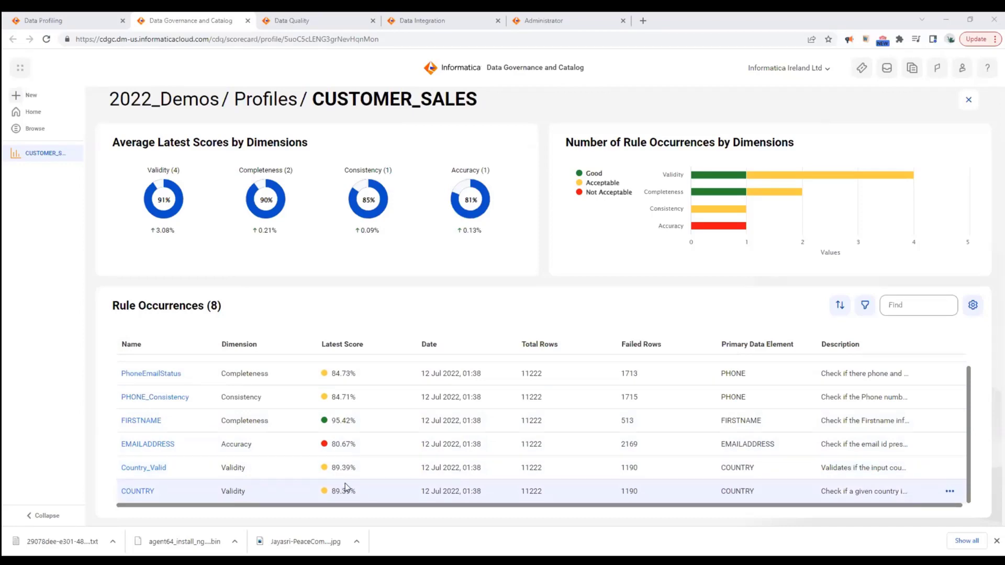
scroll(372, 426, "up", 1)
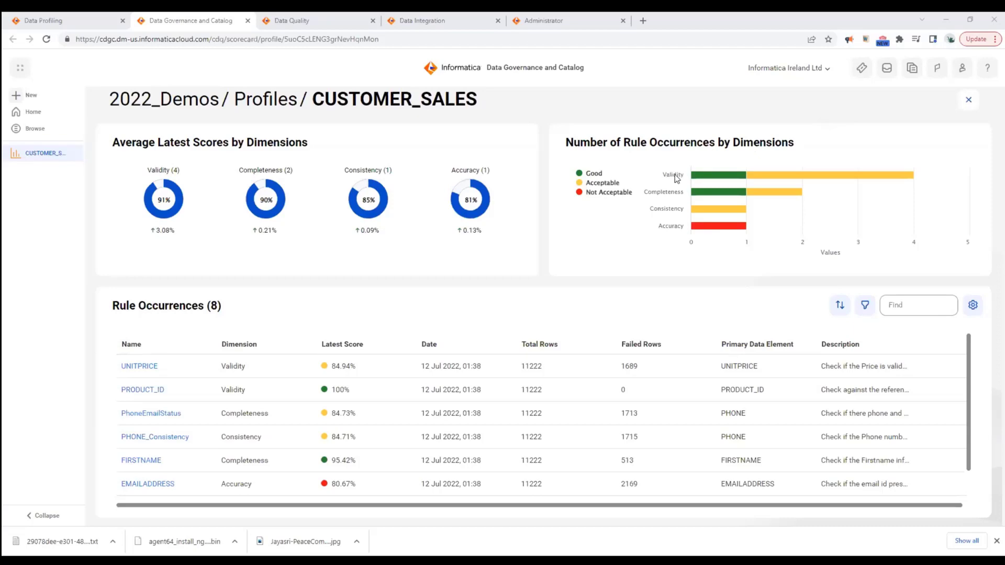
double_click(176, 170)
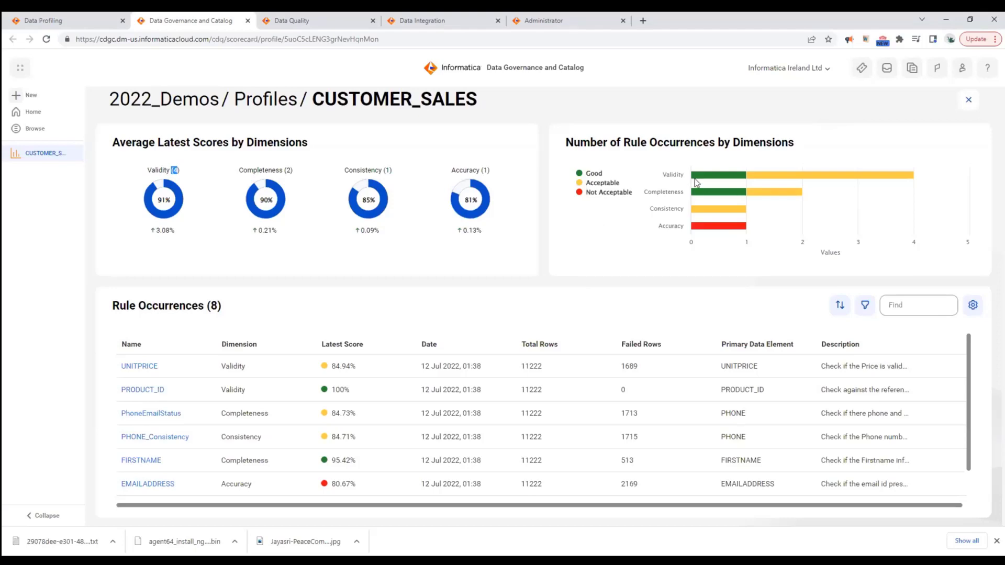
mouse_move(715, 180)
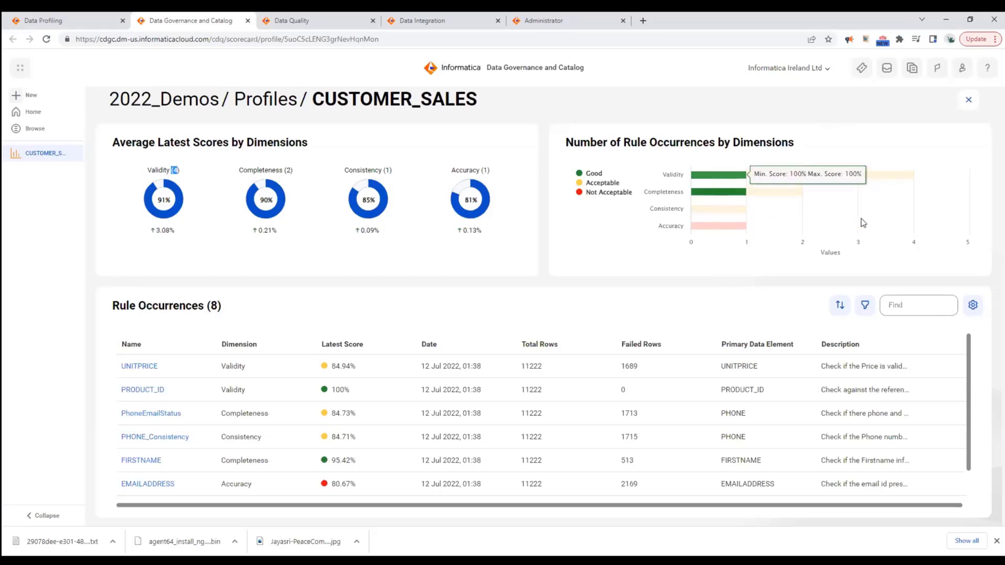
mouse_move(793, 178)
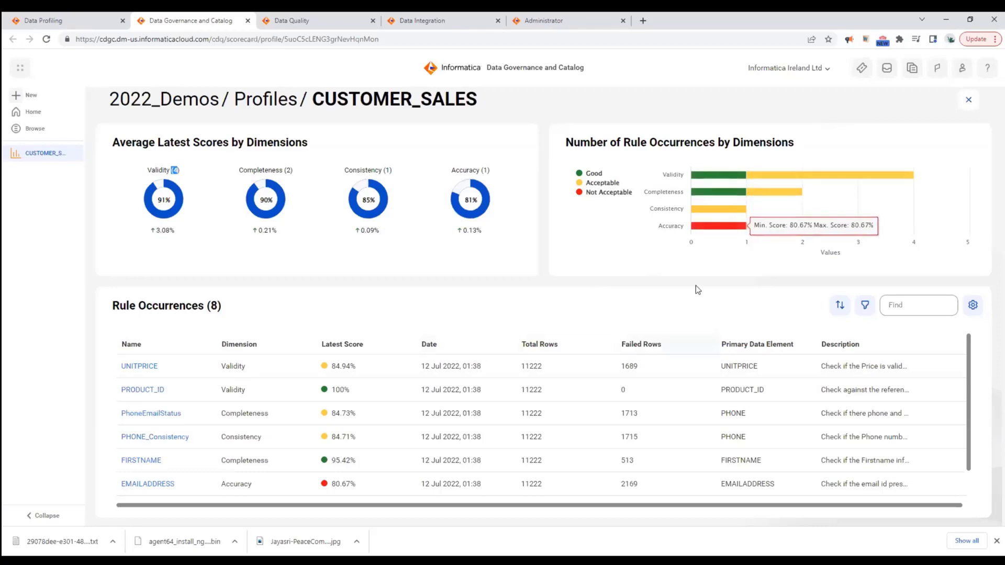
mouse_move(711, 228)
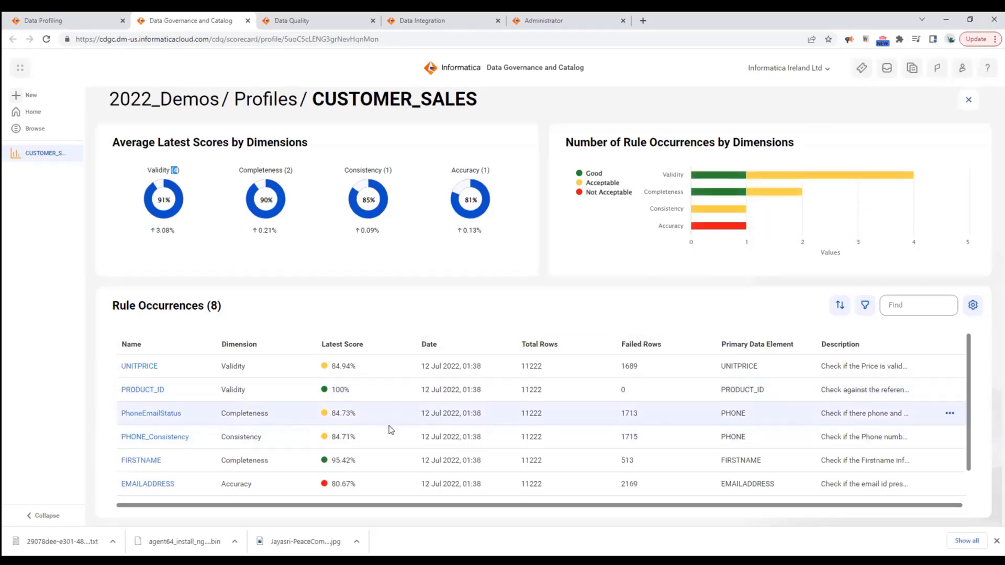
scroll(367, 450, "down", 2)
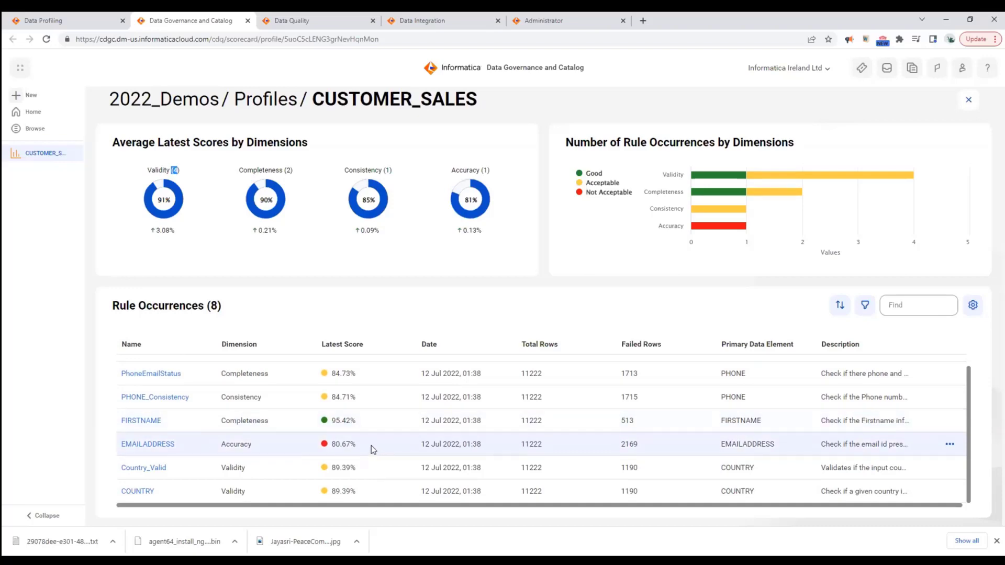
scroll(366, 410, "up", 2)
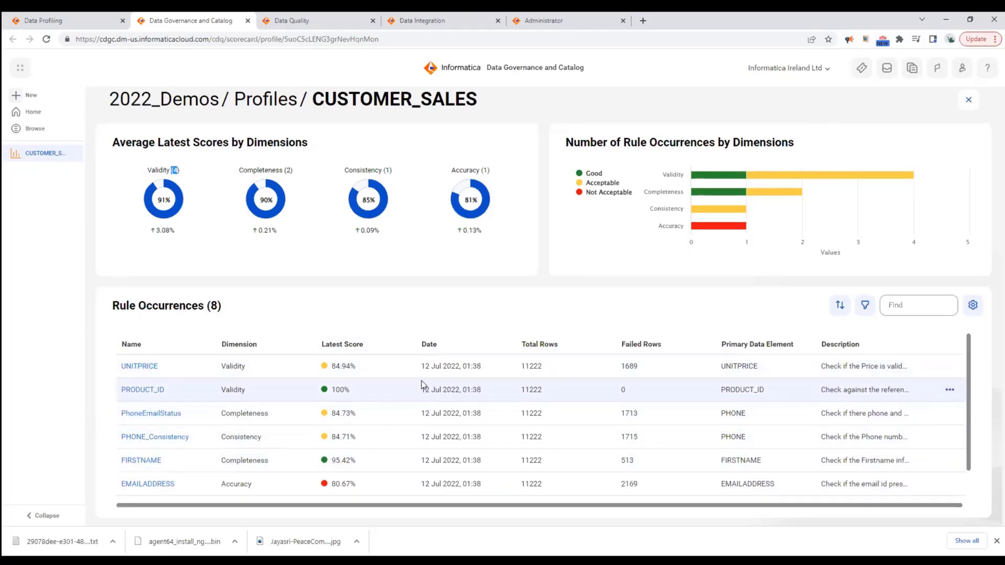
Step: Open the PhoneEmailStatus rule occurrence from the scorecard and review its score trend and past runs
left_click(175, 416)
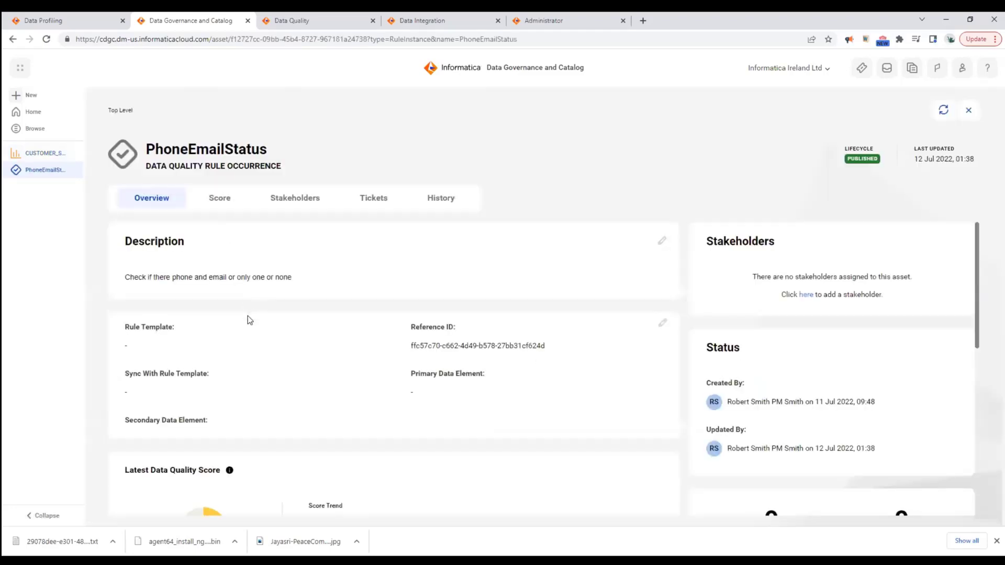
left_click(225, 204)
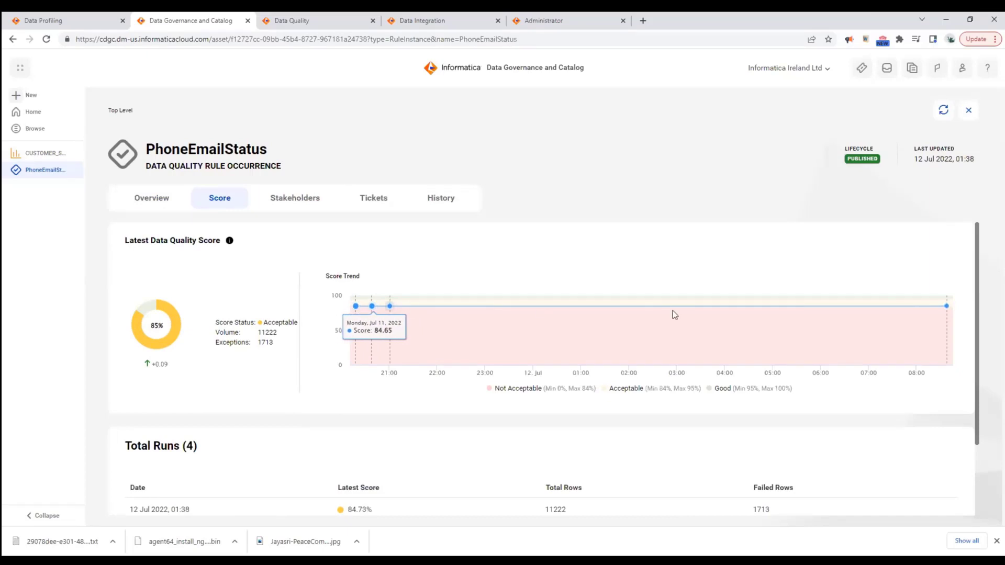
scroll(398, 408, "down", 2)
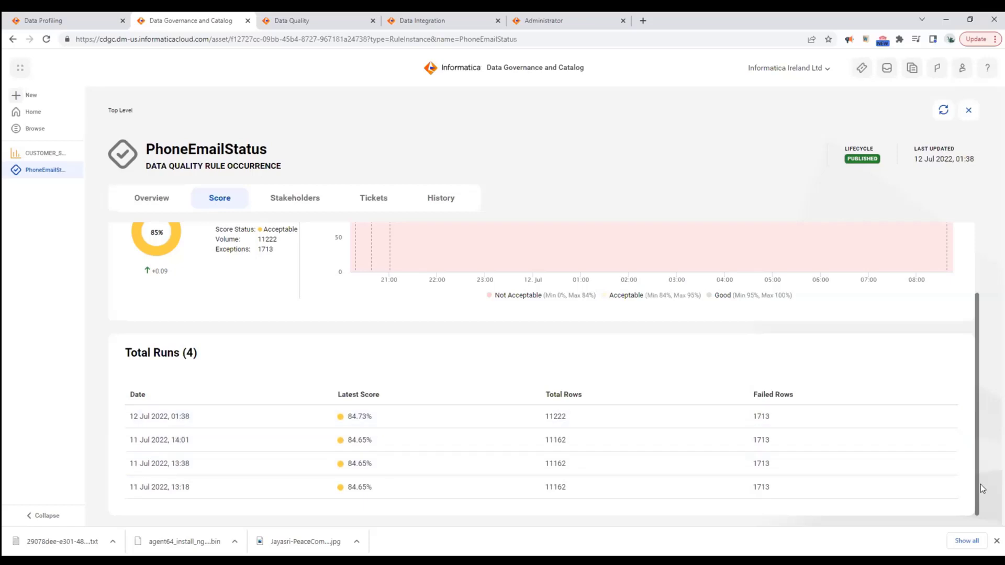
scroll(247, 328, "up", 2)
Step: Review the PhoneEmailStatus overview, including its description, latest score, dimension, frequency, criticality, target and threshold
left_click(148, 204)
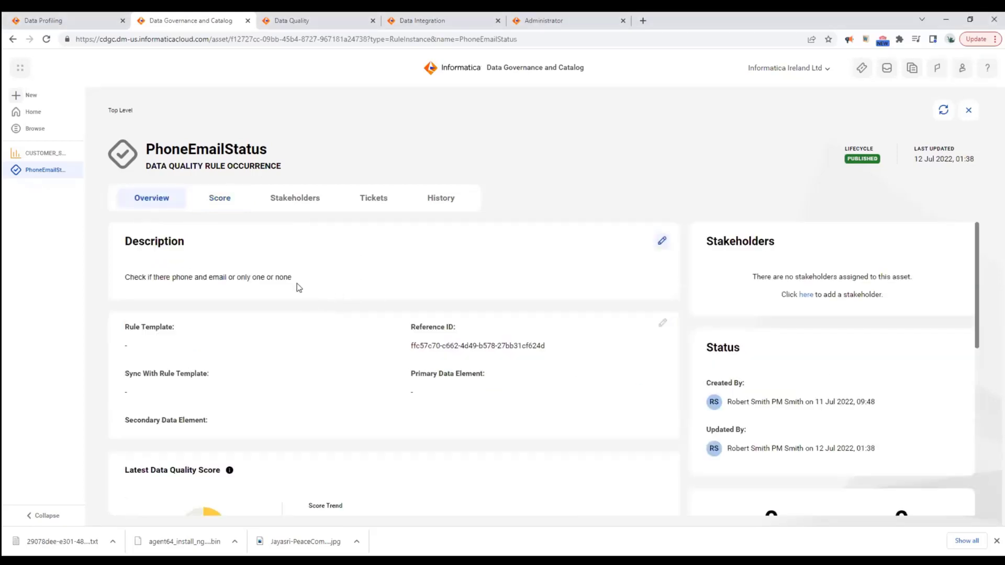
scroll(315, 309, "down", 5)
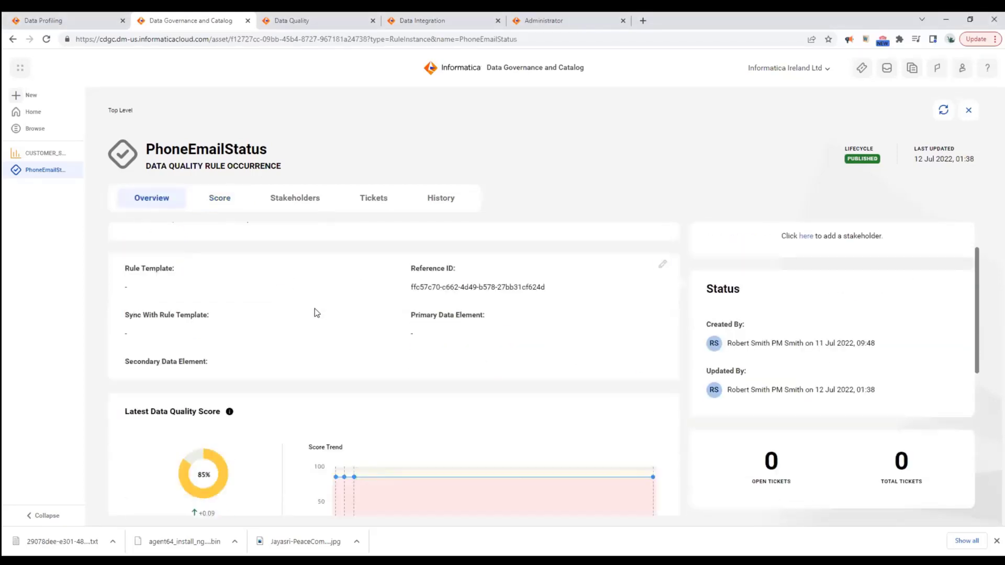
scroll(297, 344, "up", 2)
scroll(256, 338, "up", 2)
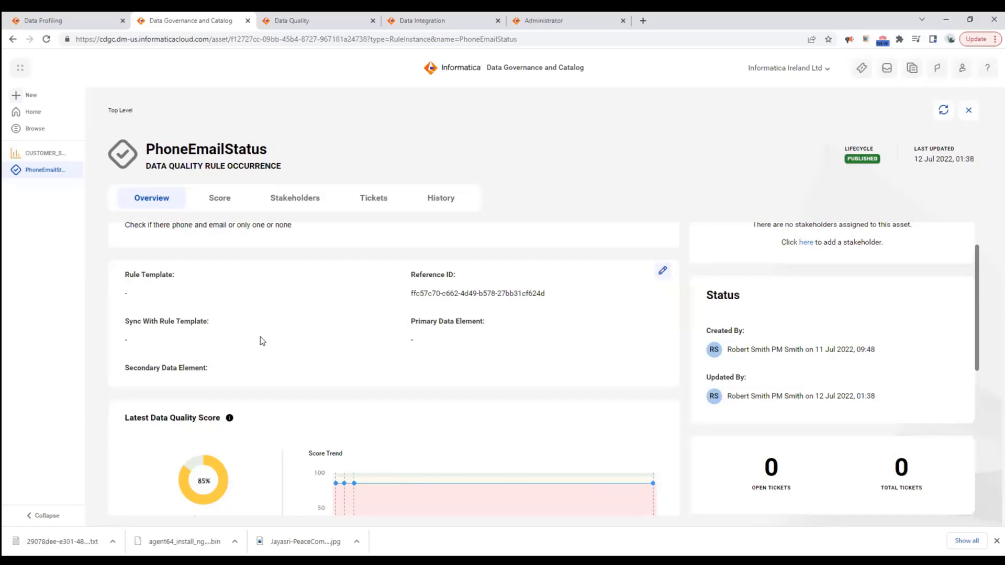
scroll(256, 335, "down", 5)
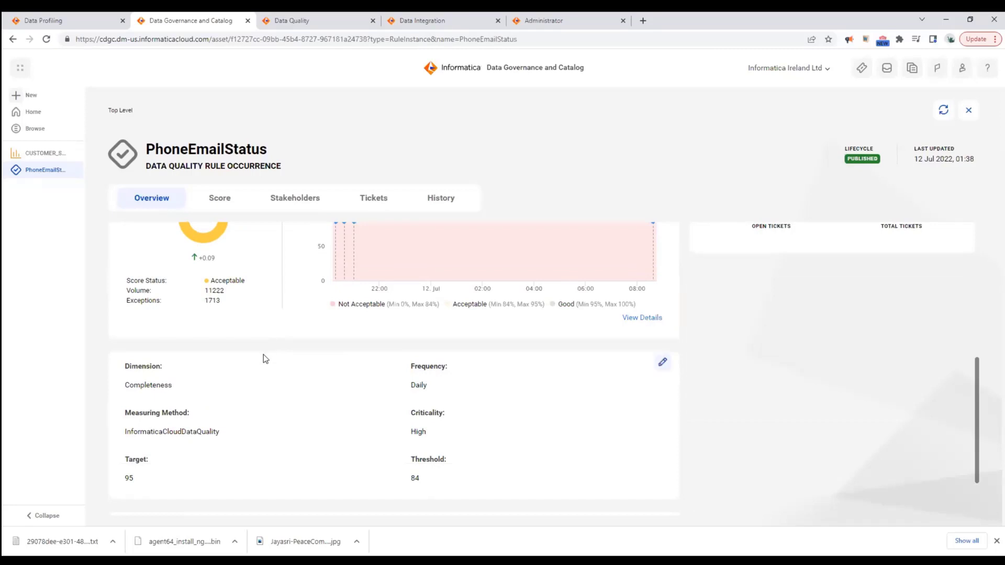
scroll(263, 354, "up", 5)
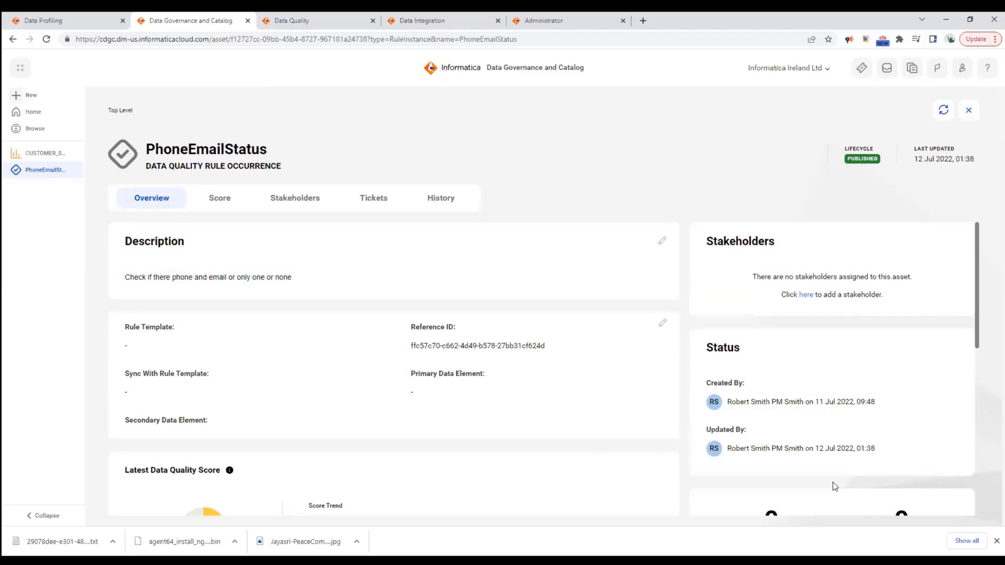
Step: Return to the CUSTOMER_SALES scorecard and preview the valid rows of the UNITPRICE rule occurrence, closing the preview when done
left_click(45, 153)
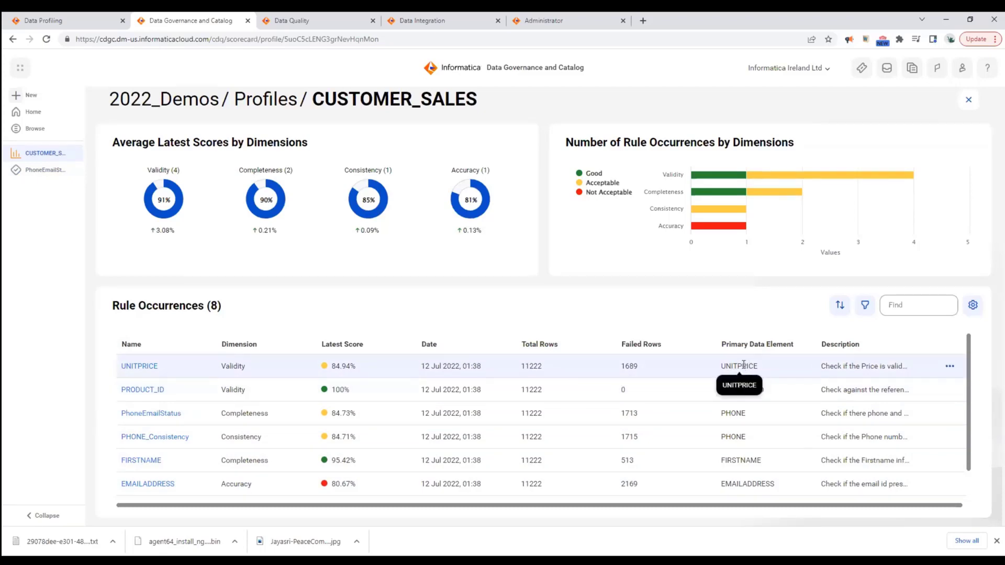
left_click_drag(653, 505, 657, 505)
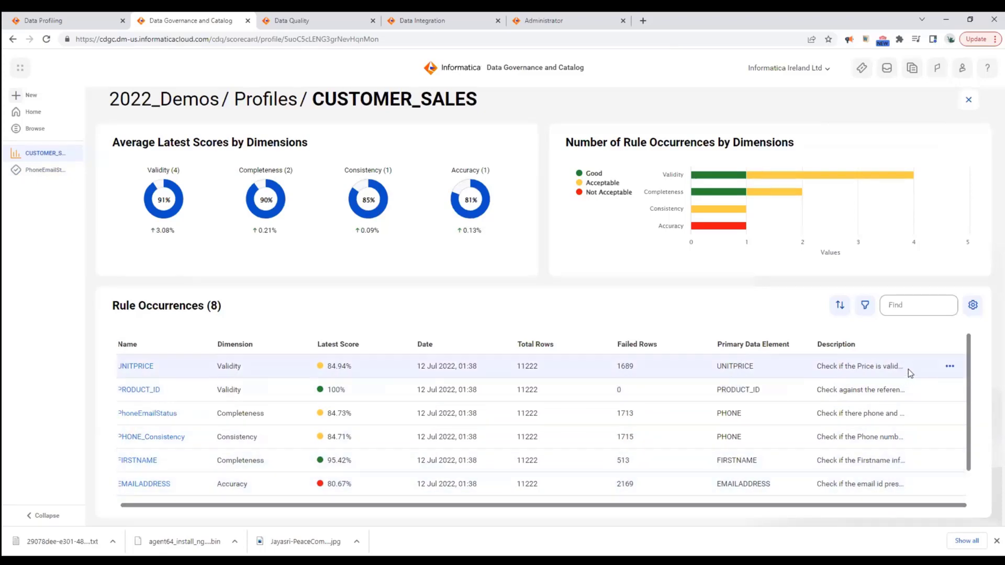
left_click(950, 367)
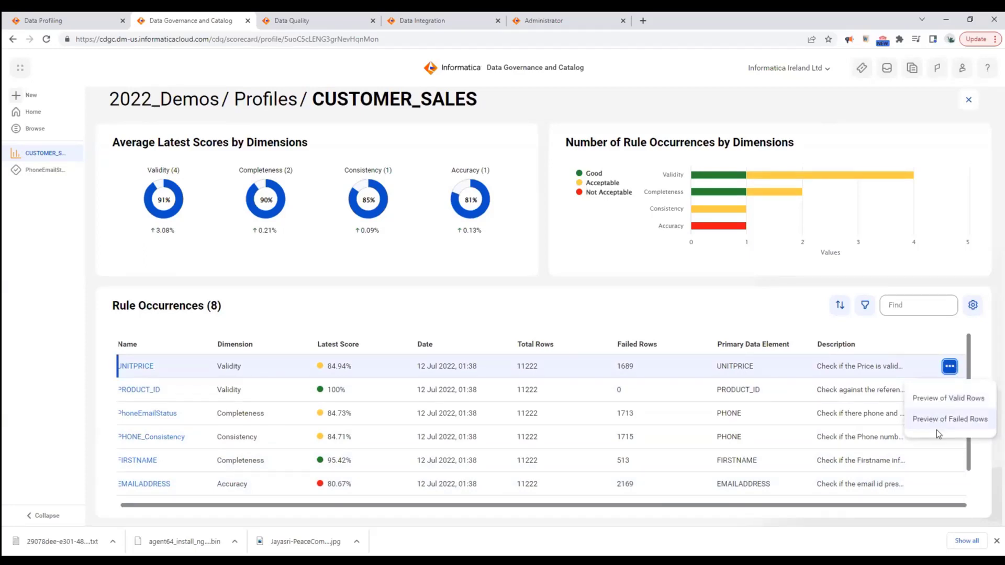
left_click(959, 402)
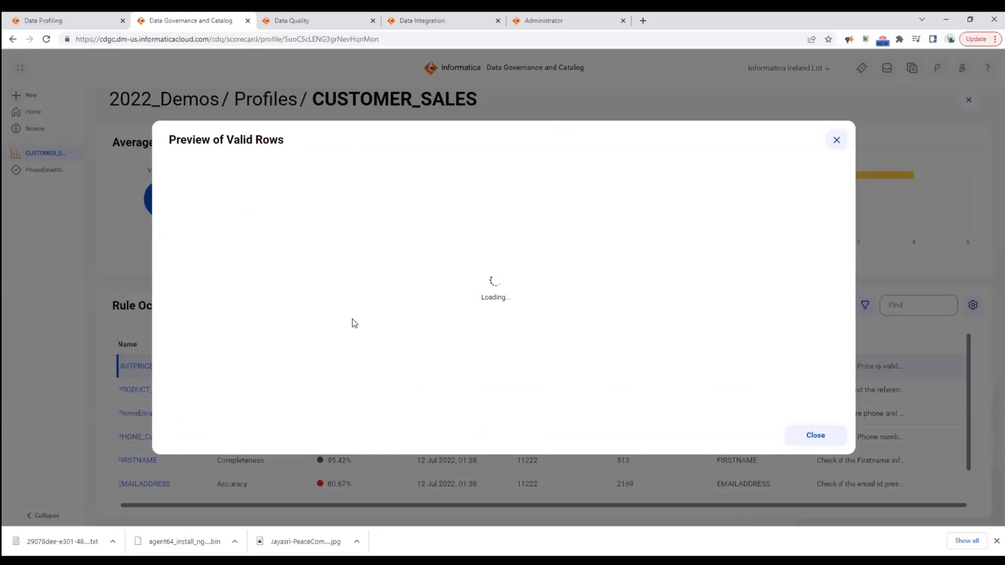
left_click(825, 437)
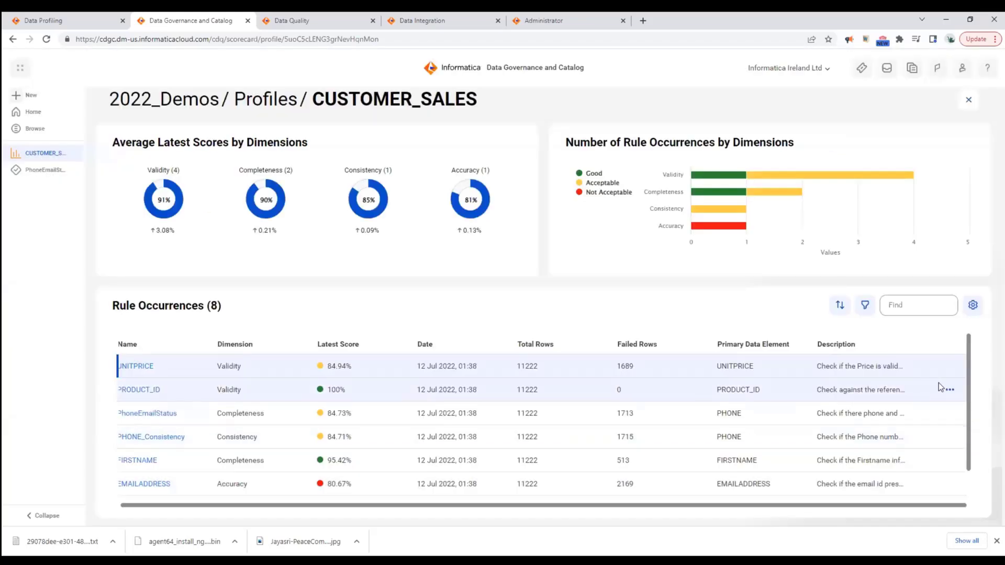
Step: Preview the failed rows of the UNITPRICE rule occurrence and close the preview
left_click(950, 367)
left_click(952, 423)
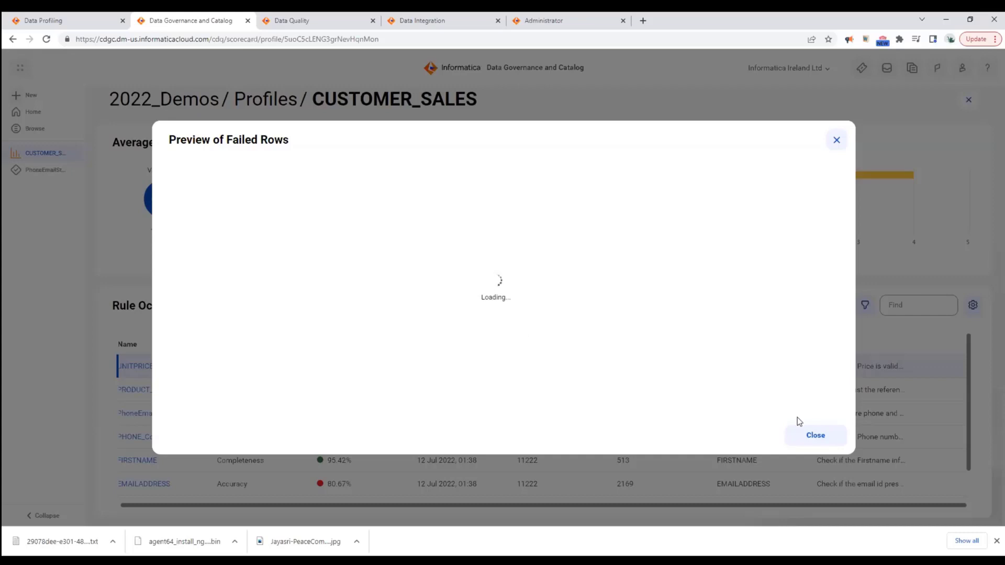
left_click(810, 437)
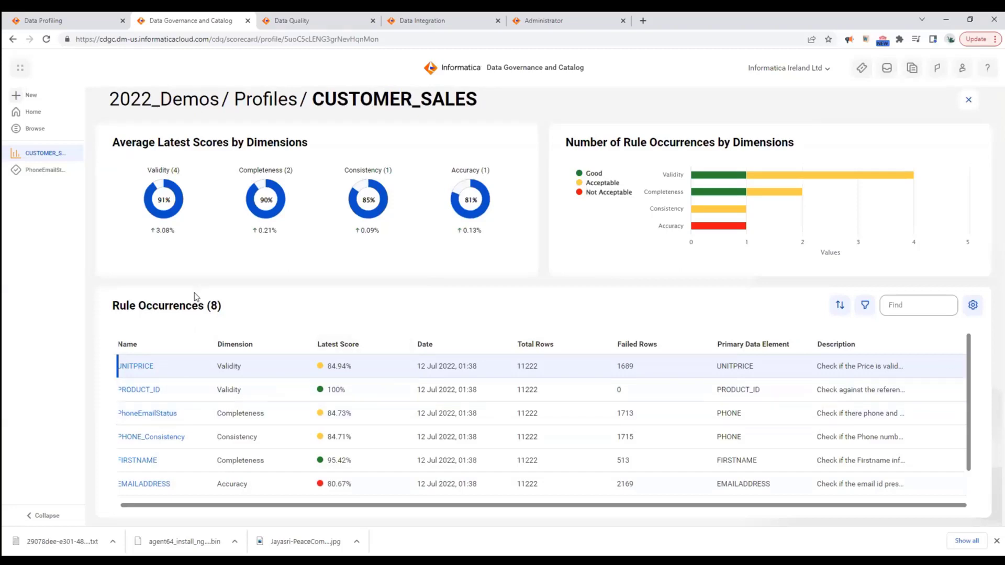
Step: Reopen the PhoneEmailStatus rule occurrence and check its technical rule reference and profile reference
left_click_drag(219, 507, 167, 507)
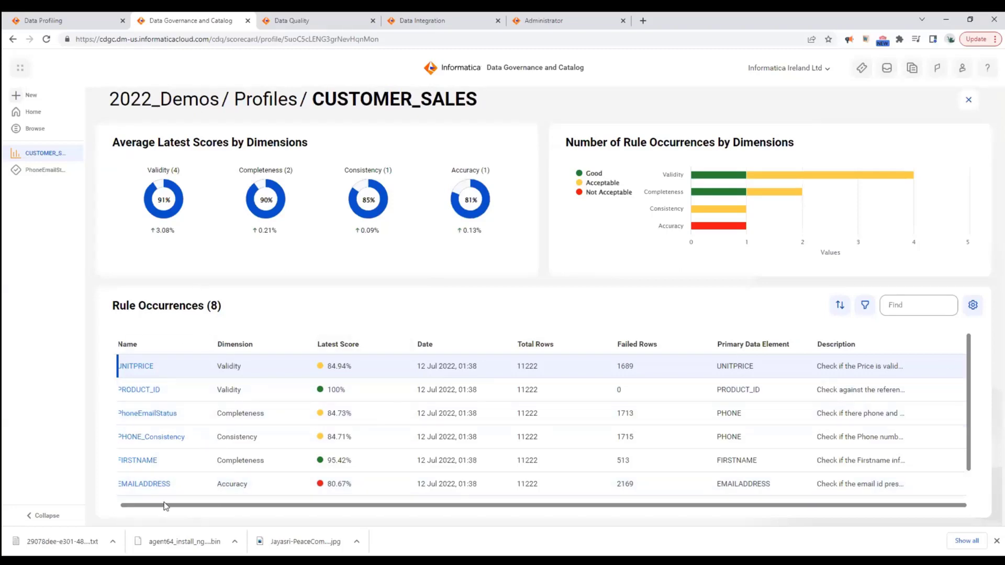
left_click(157, 415)
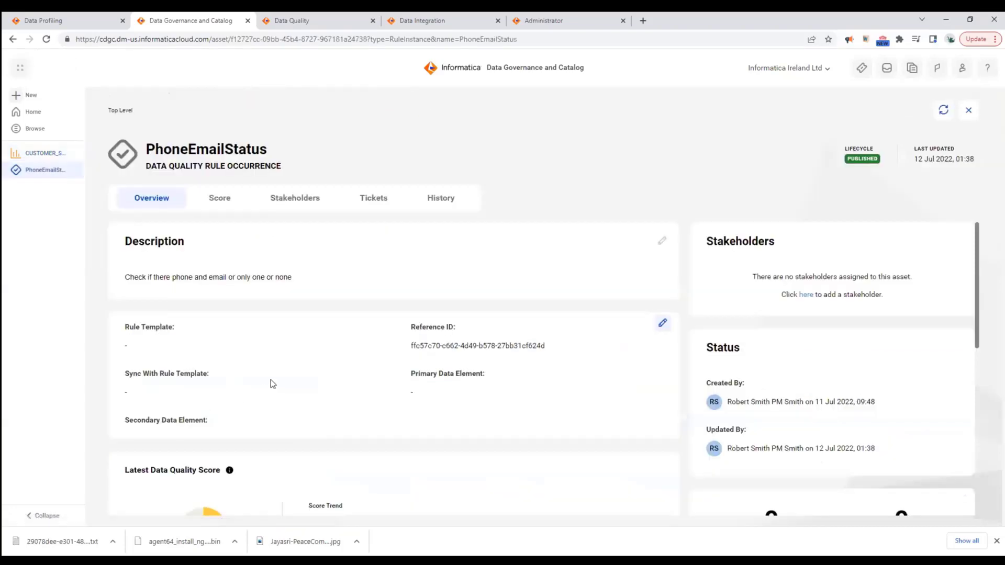
scroll(312, 369, "down", 5)
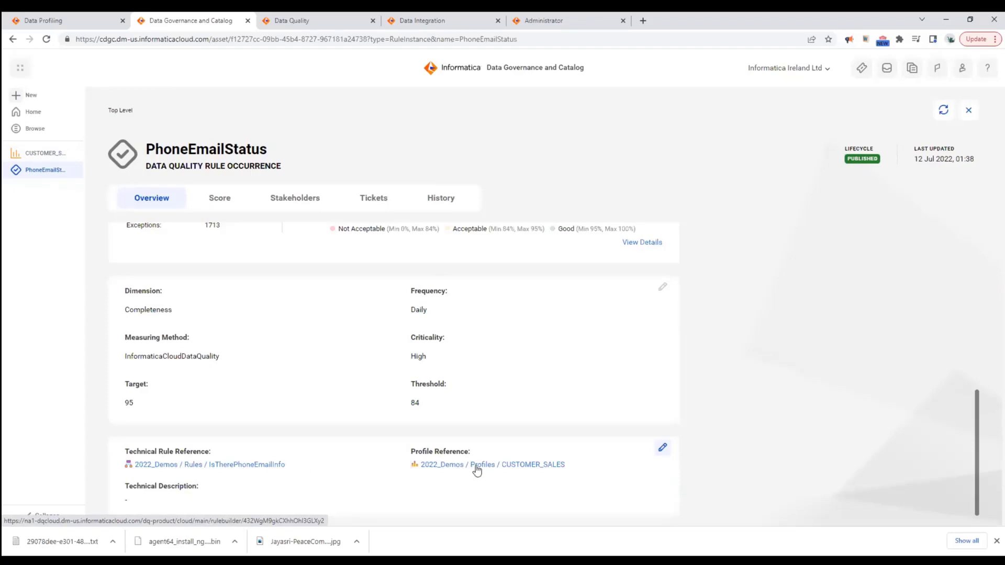
Step: Switch to Data Profiling, look through the available Informatica cloud services, and close the services list
left_click(87, 19)
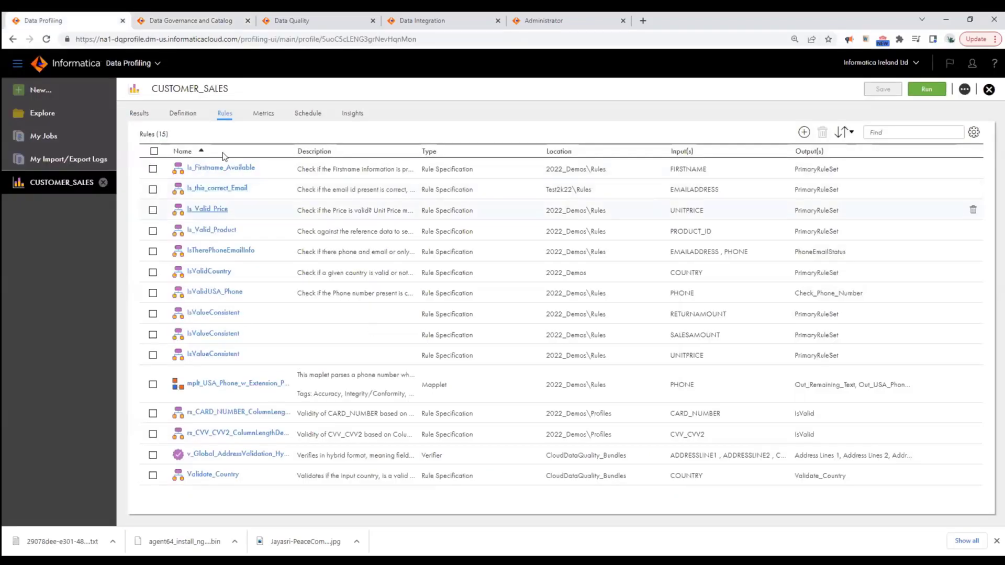
left_click(126, 64)
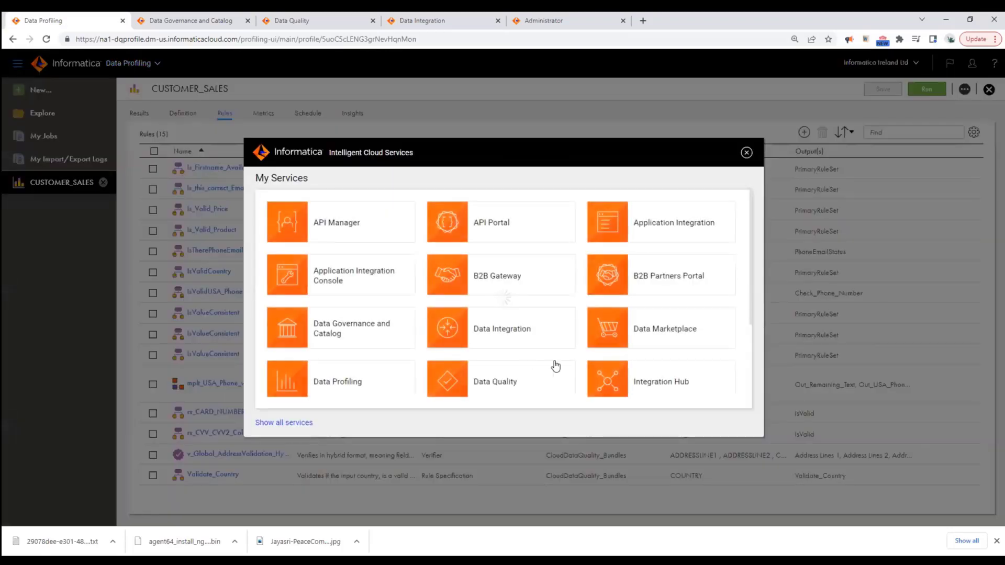
scroll(524, 369, "down", 3)
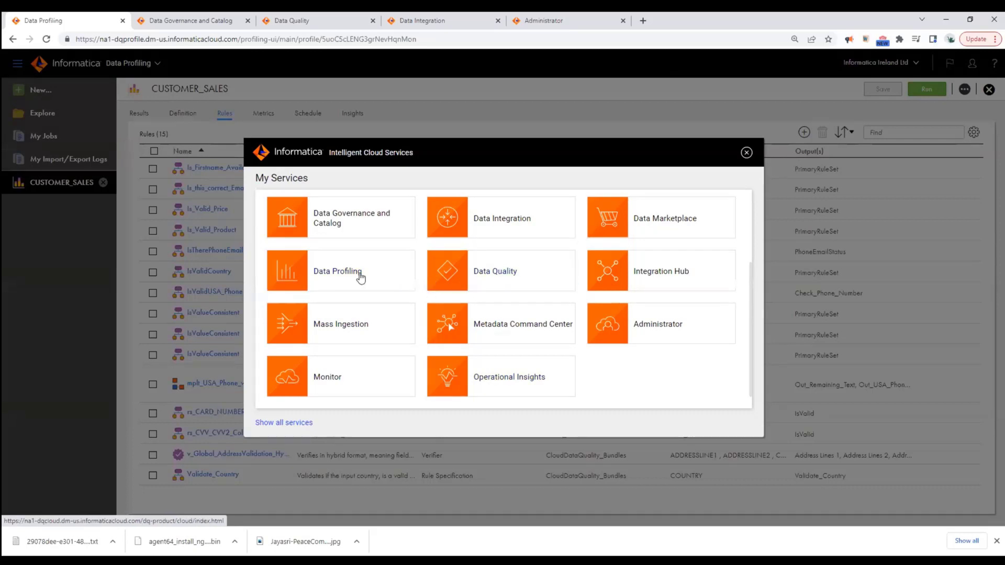
left_click(746, 152)
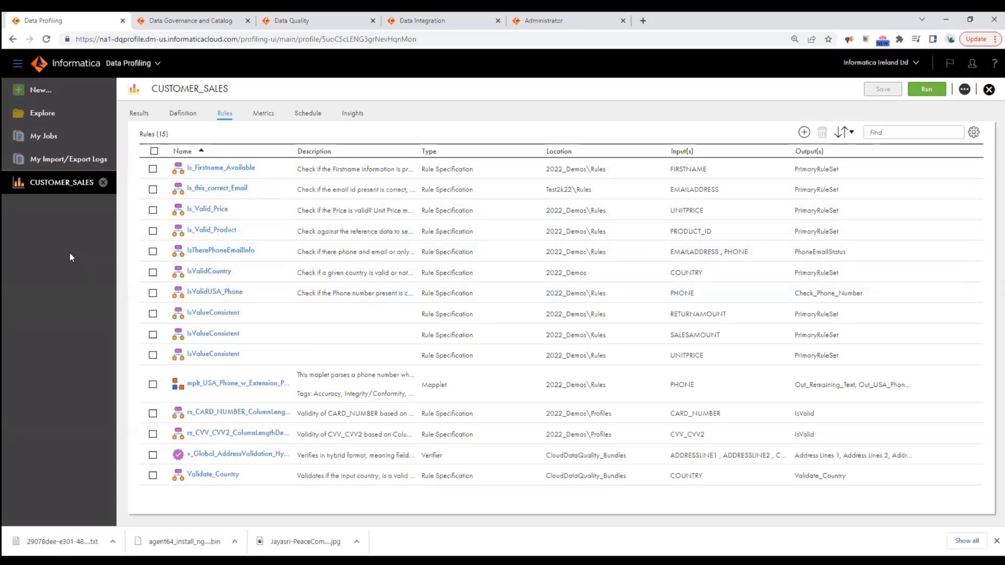
Step: Show the CUSTOMER_SALES profile's metrics and open its scorecard from there
left_click(264, 114)
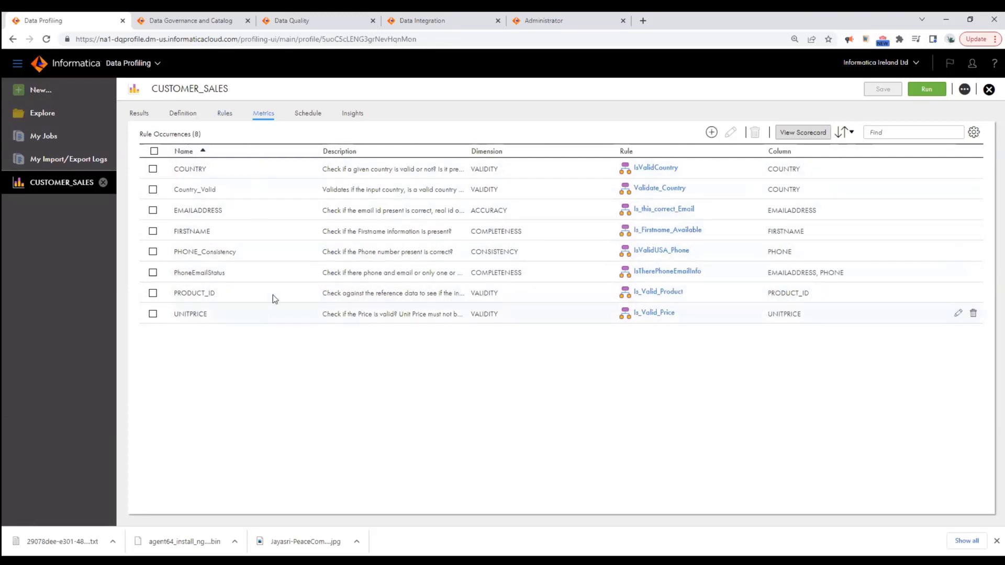
left_click(806, 133)
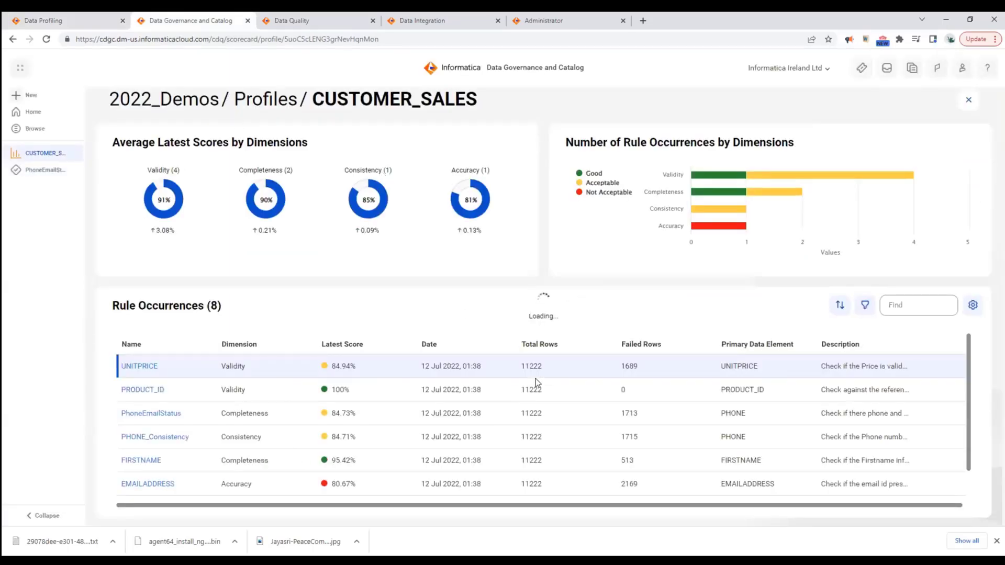
Step: Return to the profile's metrics in Data Profiling and inspect the PhoneEmailStatus rule occurrence, leaving it unselected
left_click(43, 20)
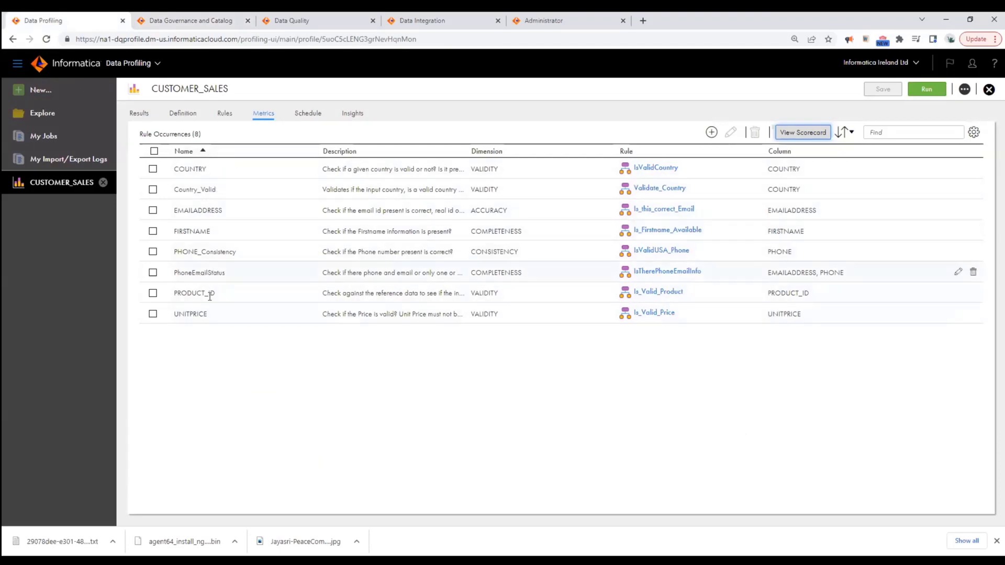
double_click(206, 273)
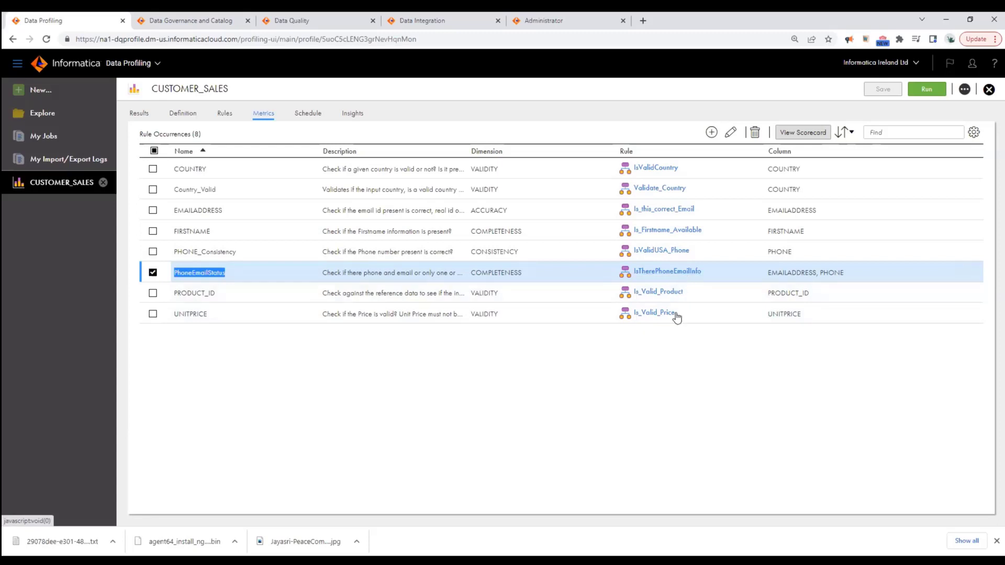
left_click(153, 273)
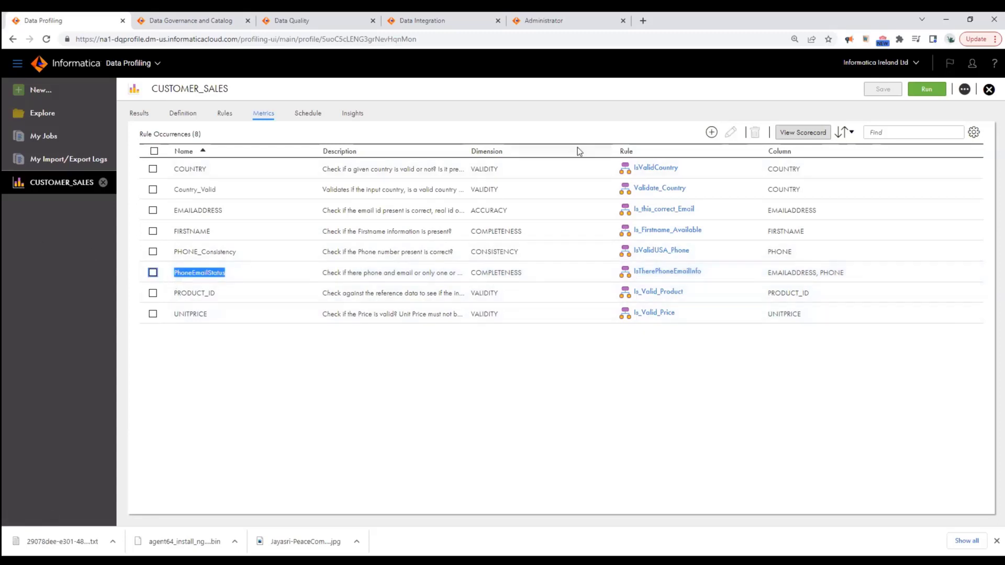
Step: Draft a rule occurrence for the IsValueConsistent output on RETURNAMOUNT, with description RETURNAMOUNT and Good threshold from 99%, and cancel it
left_click(712, 133)
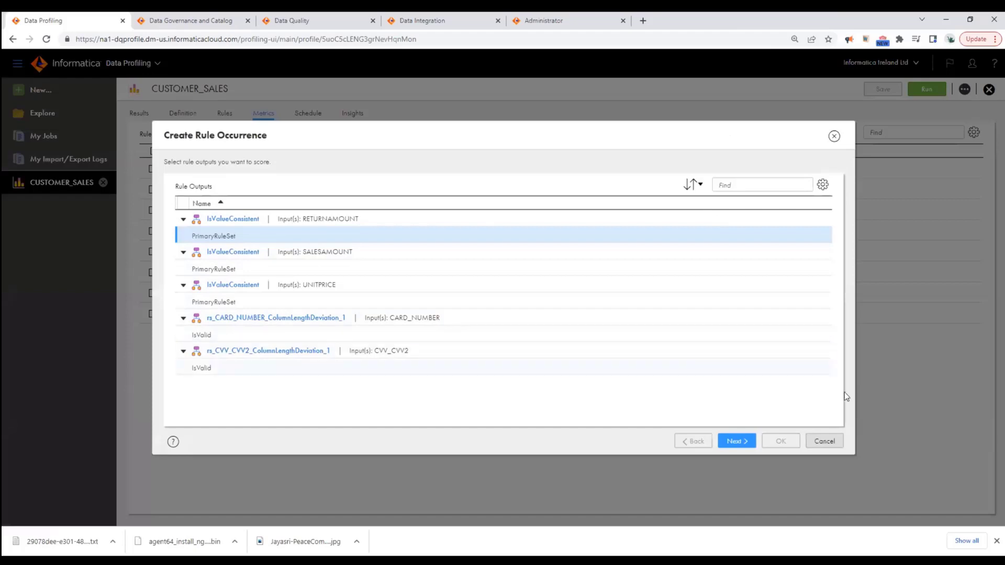
left_click(825, 441)
left_click(712, 132)
double_click(340, 219)
key("ctrl+c")
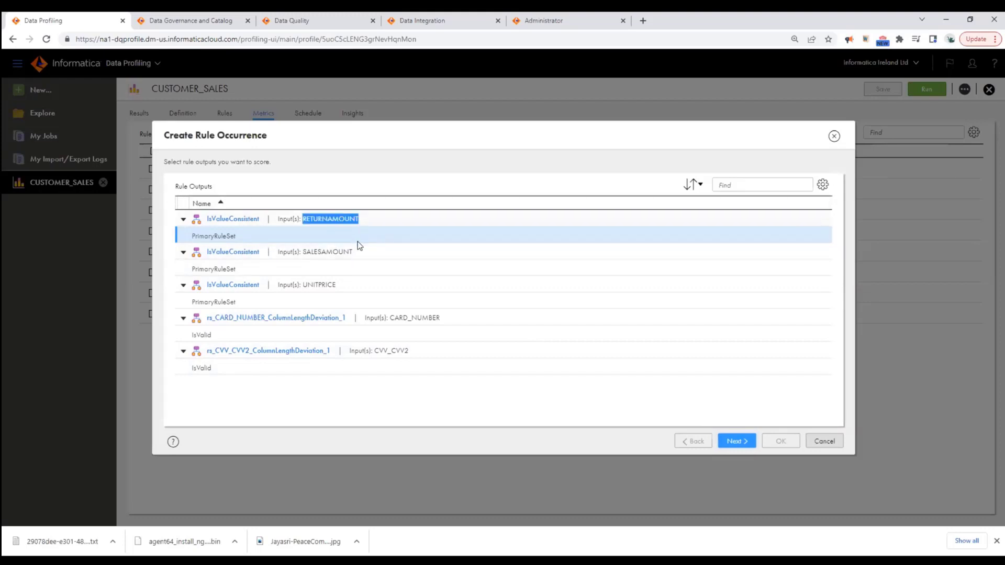
left_click(737, 441)
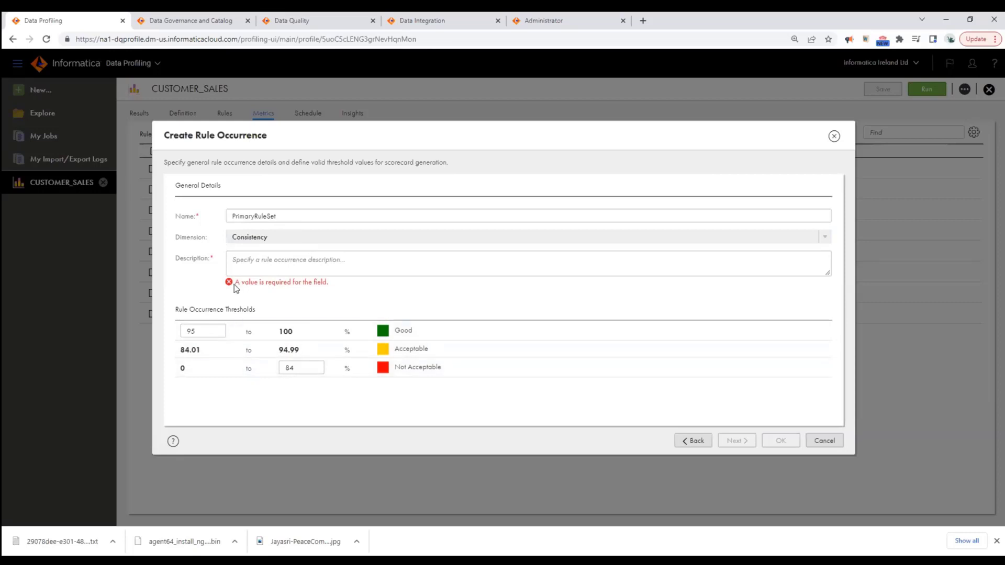
left_click(251, 259)
key("ctrl+v")
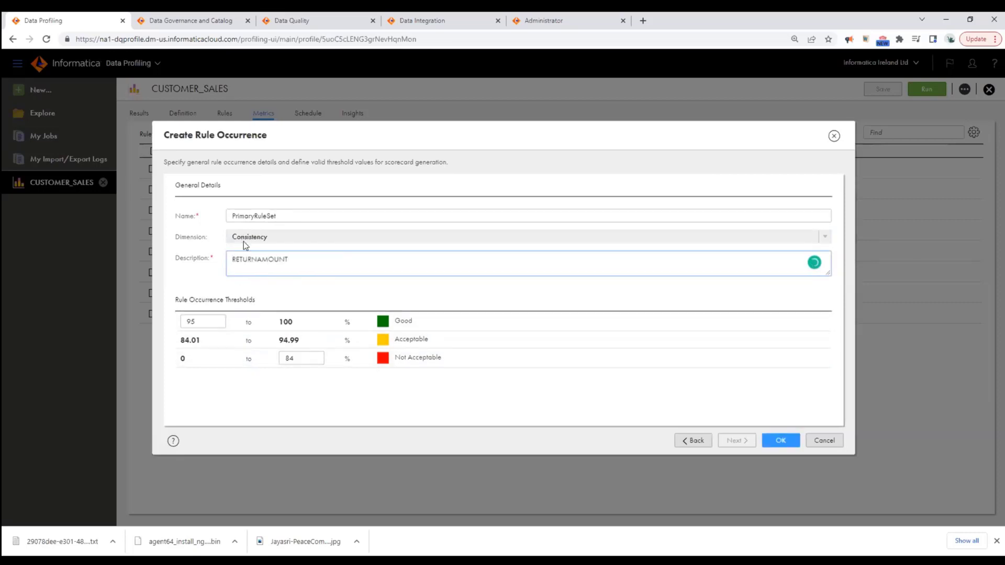
double_click(193, 322)
type("99")
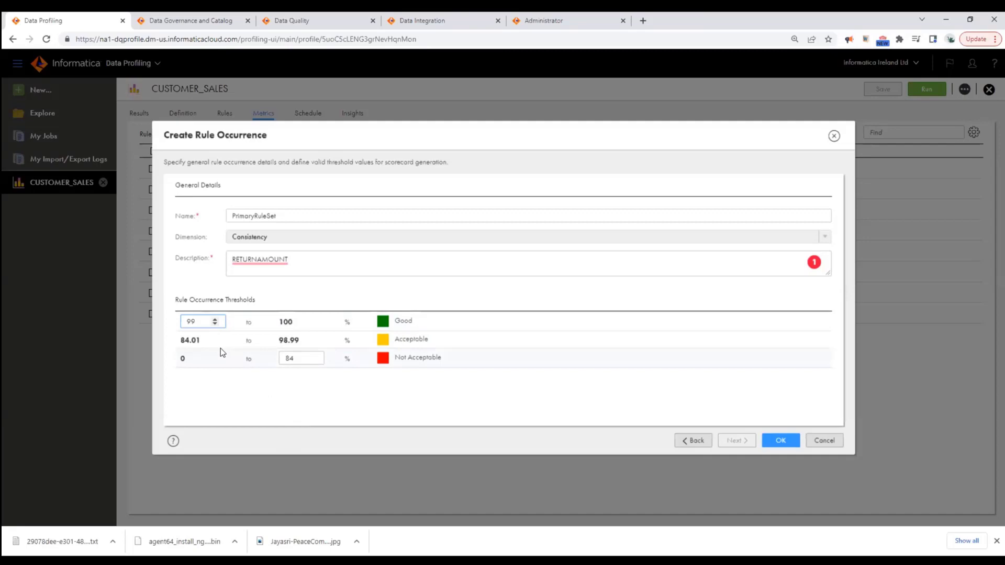
left_click(824, 440)
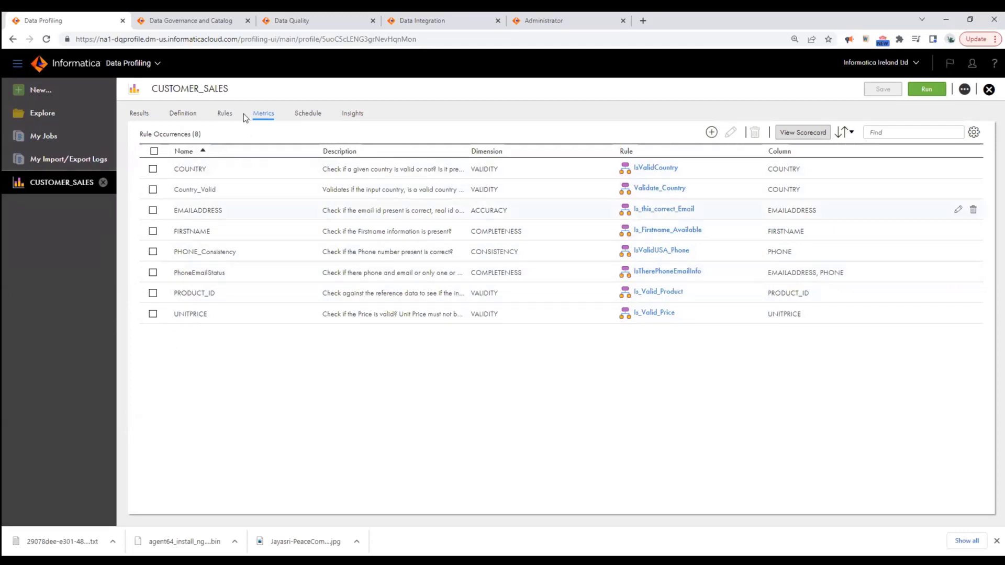
Step: Add the Address_Status cleanse asset from MTE_2021 as a rule in the CUSTOMER_SALES profile, applied to the FIRSTNAME column
left_click(225, 114)
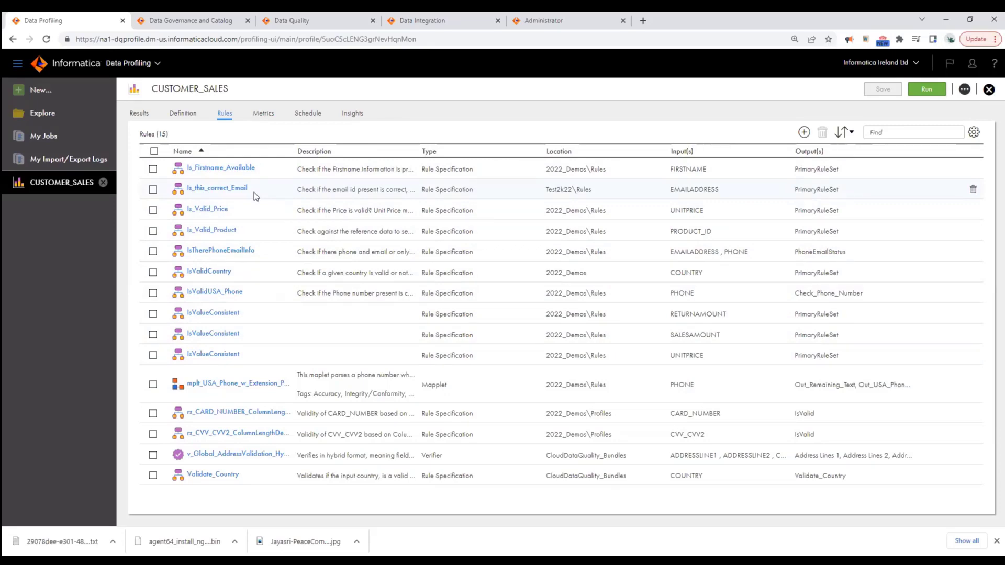
left_click(804, 132)
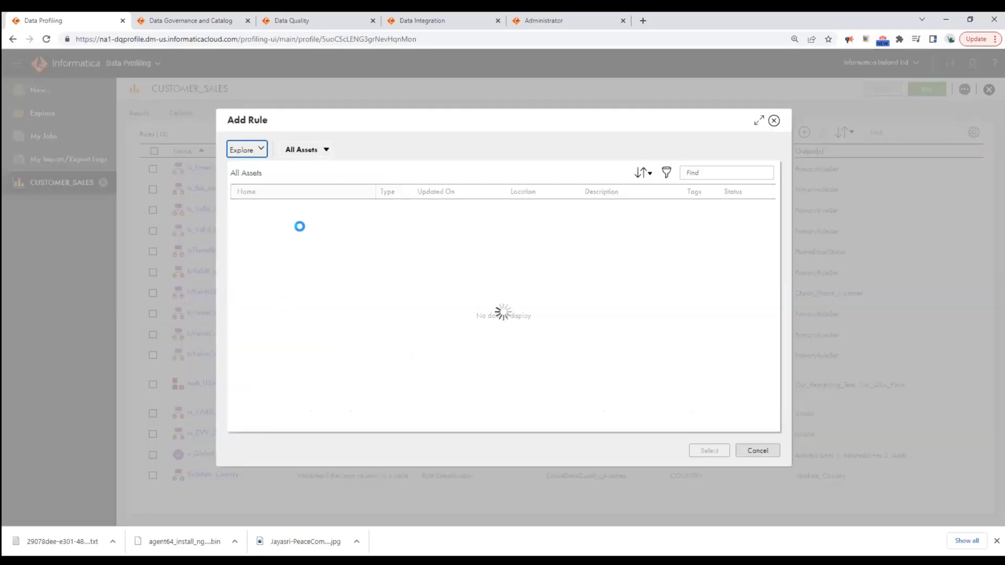
left_click(709, 172)
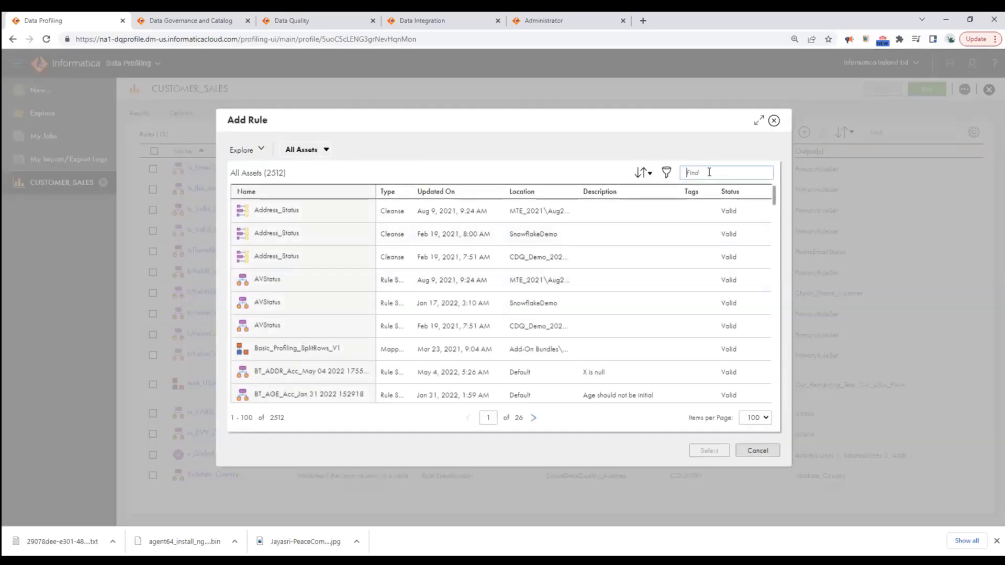
left_click(268, 209)
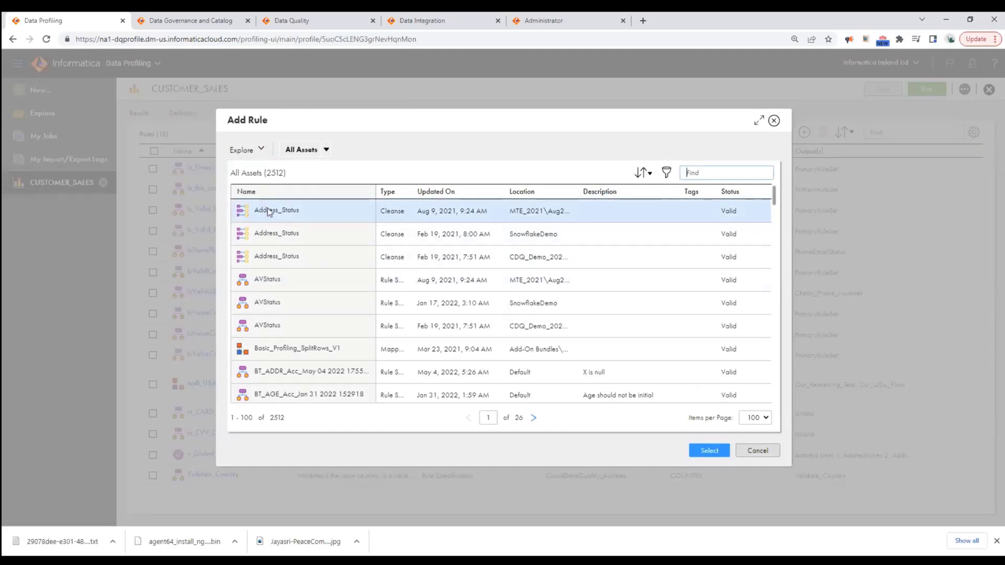
left_click(711, 451)
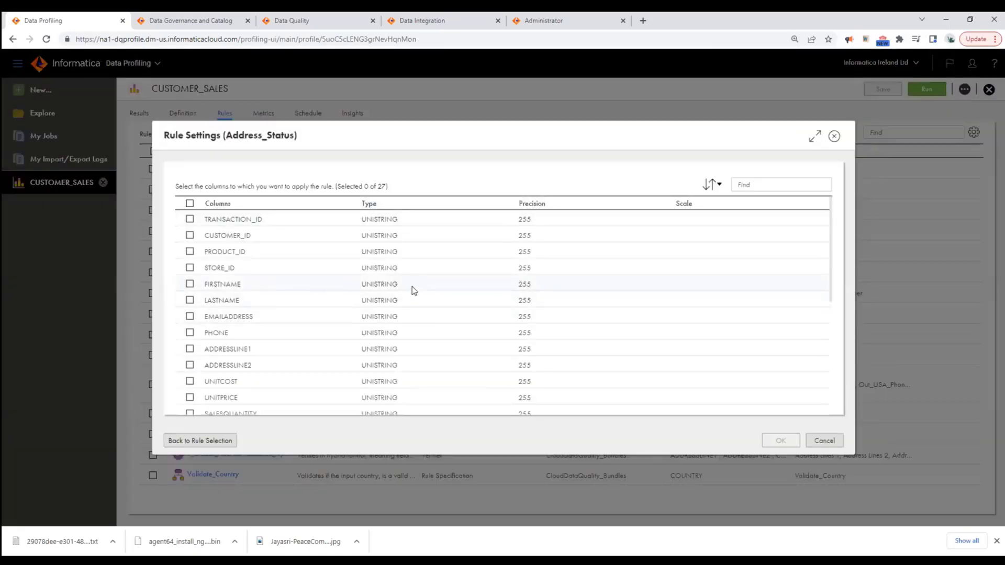
left_click(189, 284)
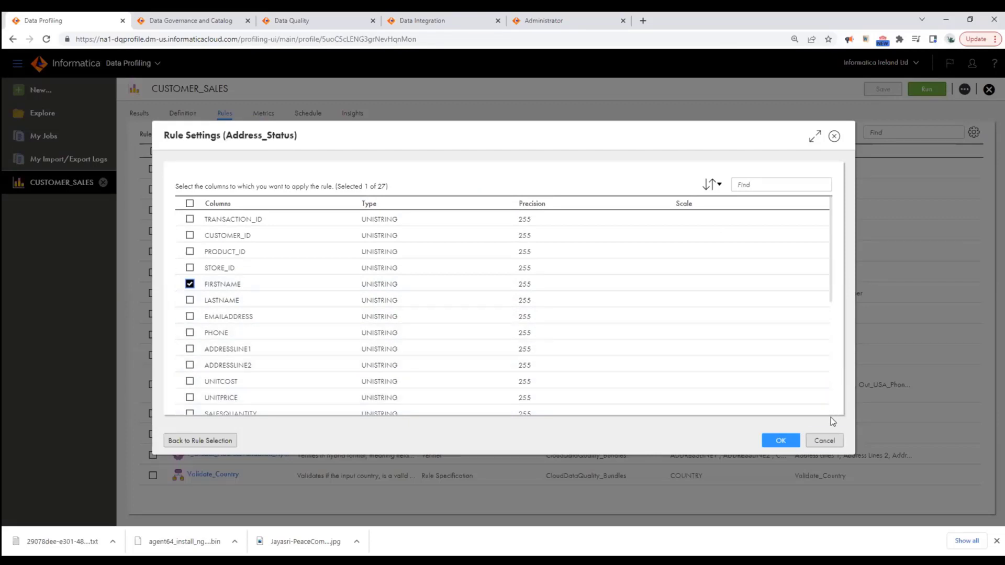
left_click(780, 440)
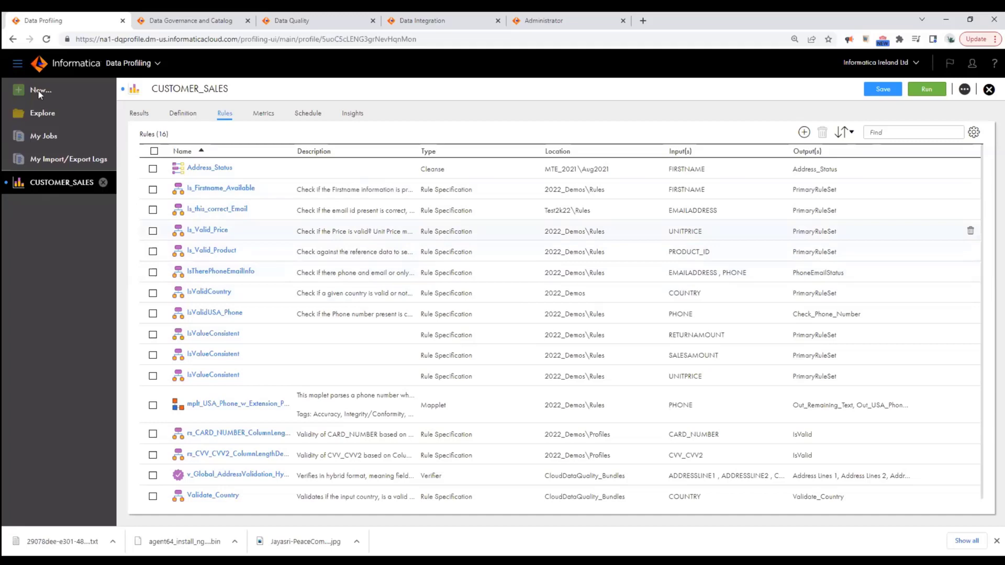
Step: Create a new data profiling task that uses the ORACSV-asunimuspoc02 (Flat File) connection
left_click(61, 98)
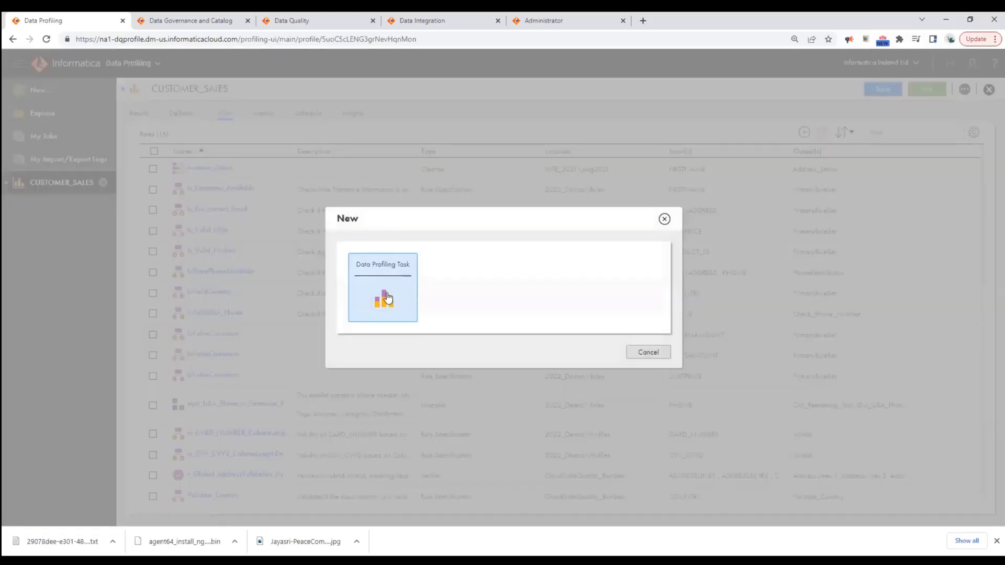
left_click(388, 294)
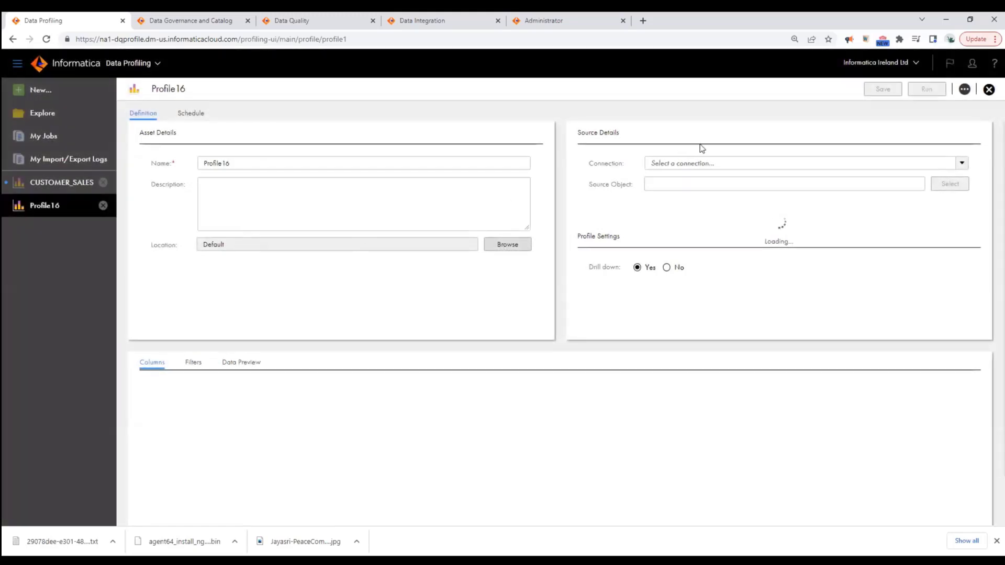
left_click(792, 162)
type("ora")
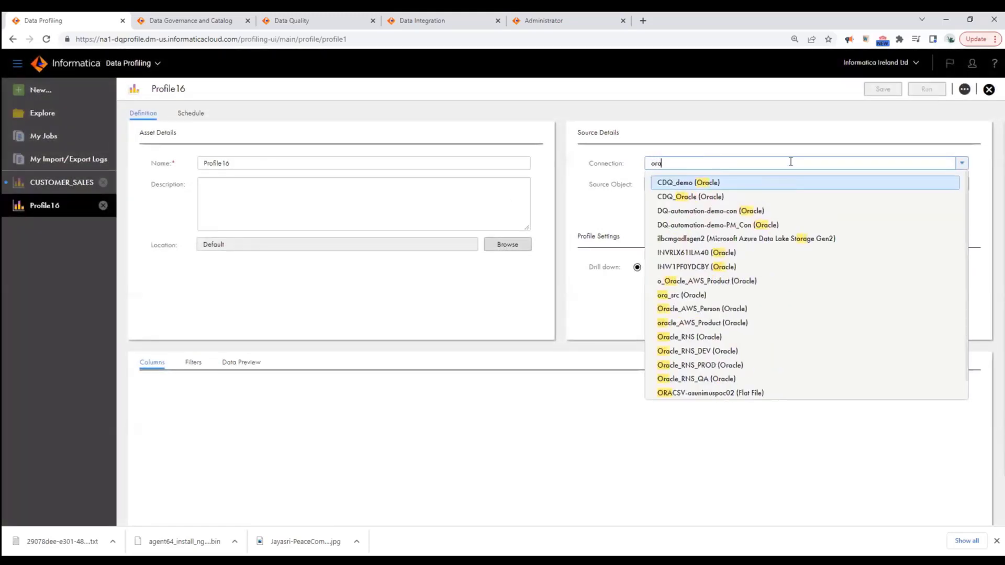
left_click(702, 393)
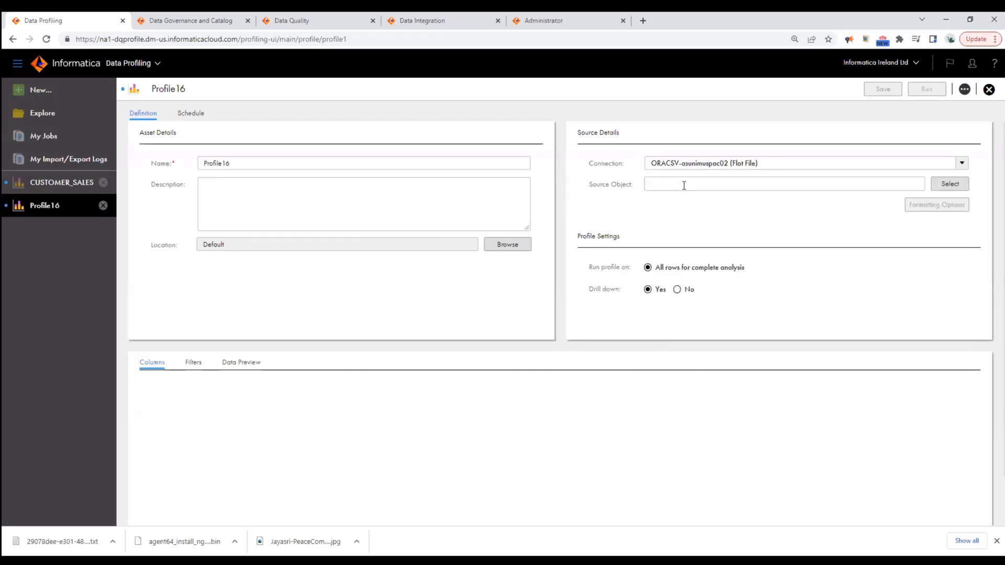
Step: Find CUSTOMER_SALES.csv among the available sources and set it as the new profile's source object
left_click(950, 184)
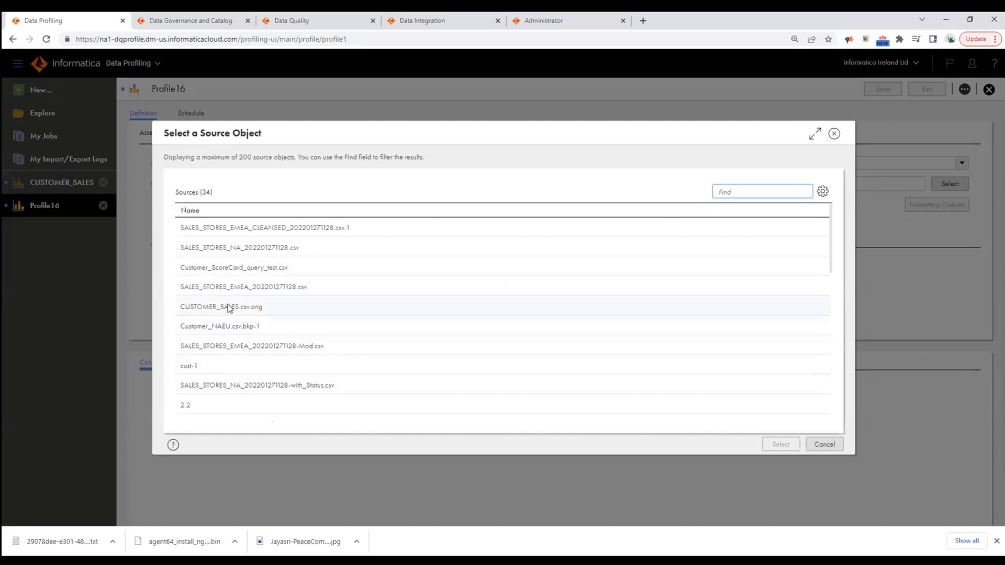
scroll(228, 340, "down", 8)
left_click(225, 338)
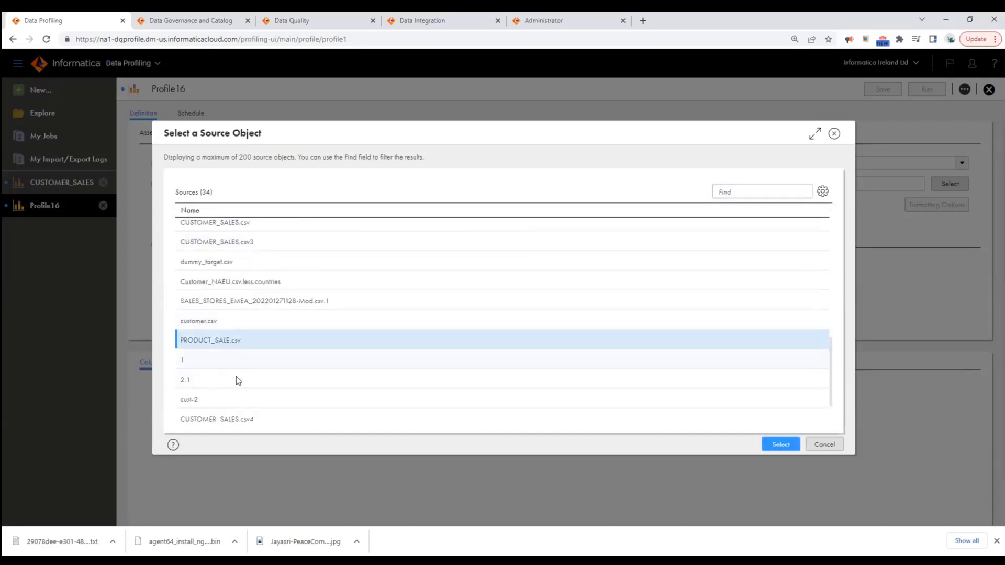
scroll(241, 403, "down", 1)
scroll(237, 387, "up", 3)
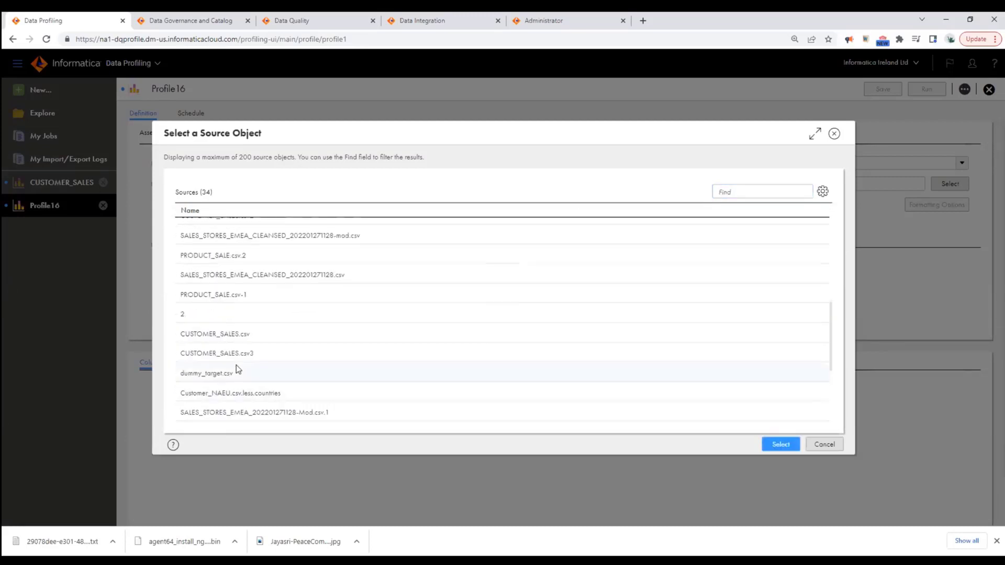
scroll(230, 395, "down", 3)
scroll(238, 366, "up", 2)
scroll(237, 328, "down", 1)
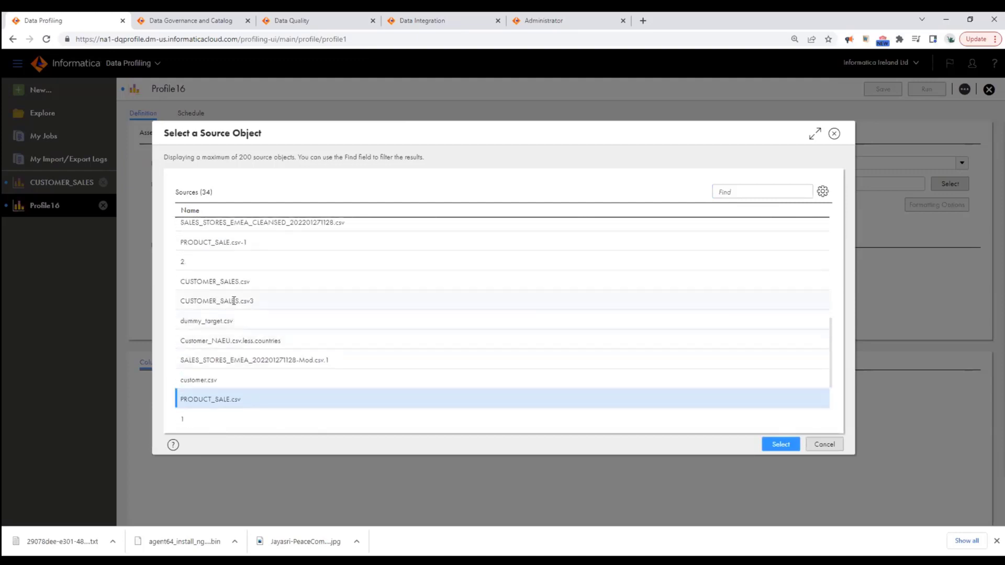
left_click(231, 301)
left_click(230, 282)
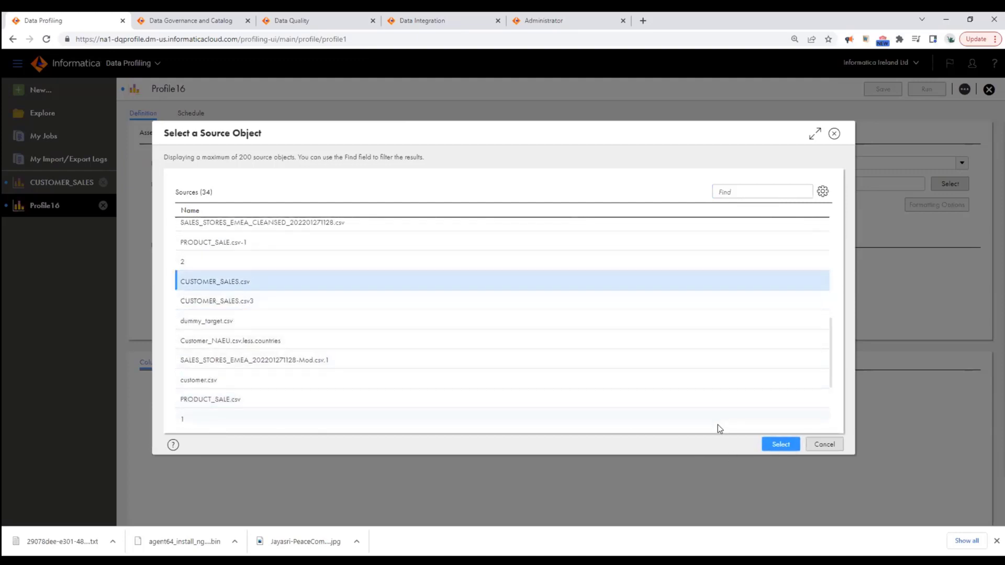
left_click(788, 448)
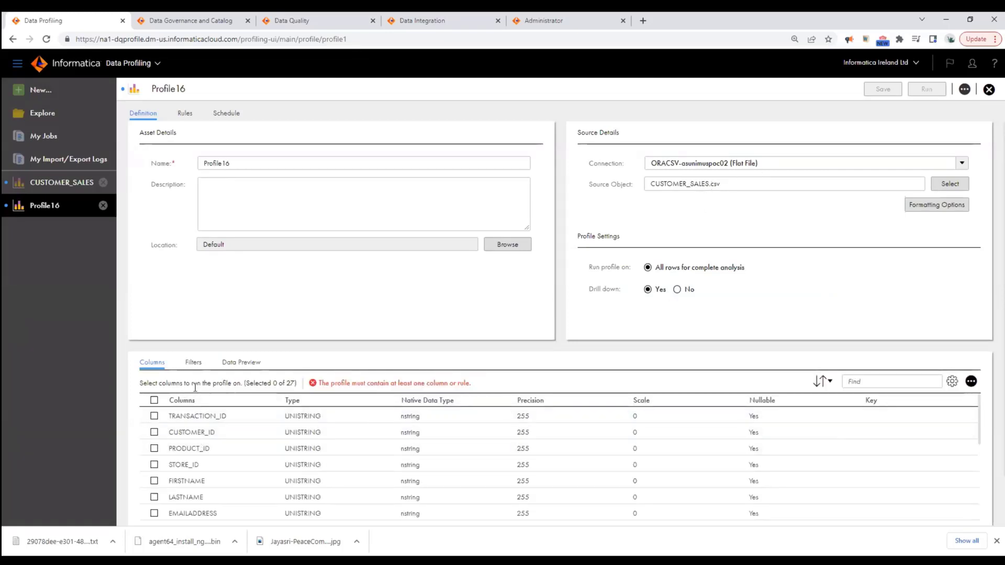
Step: Try excluding PRODUCT_ID, STORE_ID, FIRSTNAME and LASTNAME from the profile, and include all source columns again
left_click(154, 401)
left_click(154, 448)
left_click(154, 465)
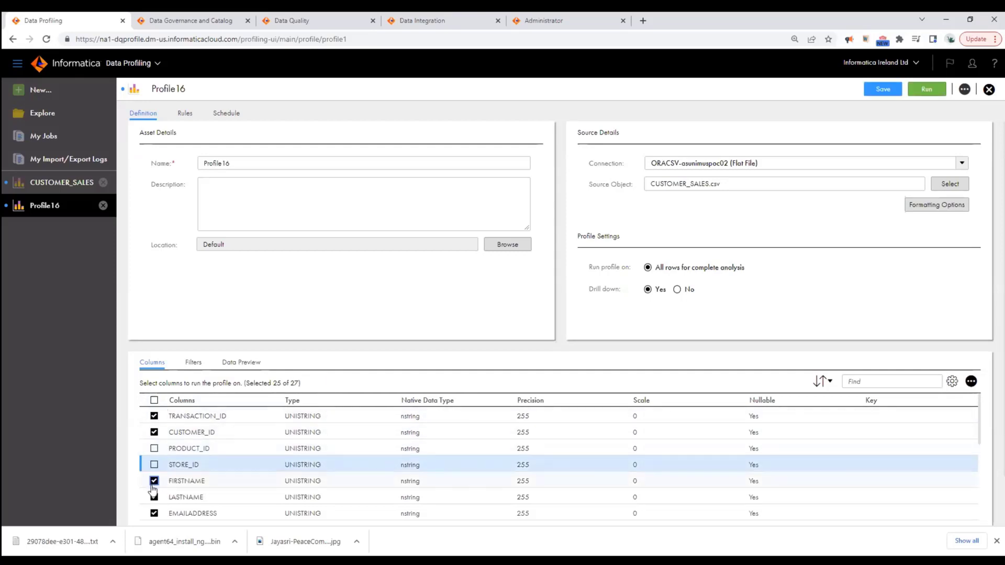
left_click(154, 481)
left_click(154, 497)
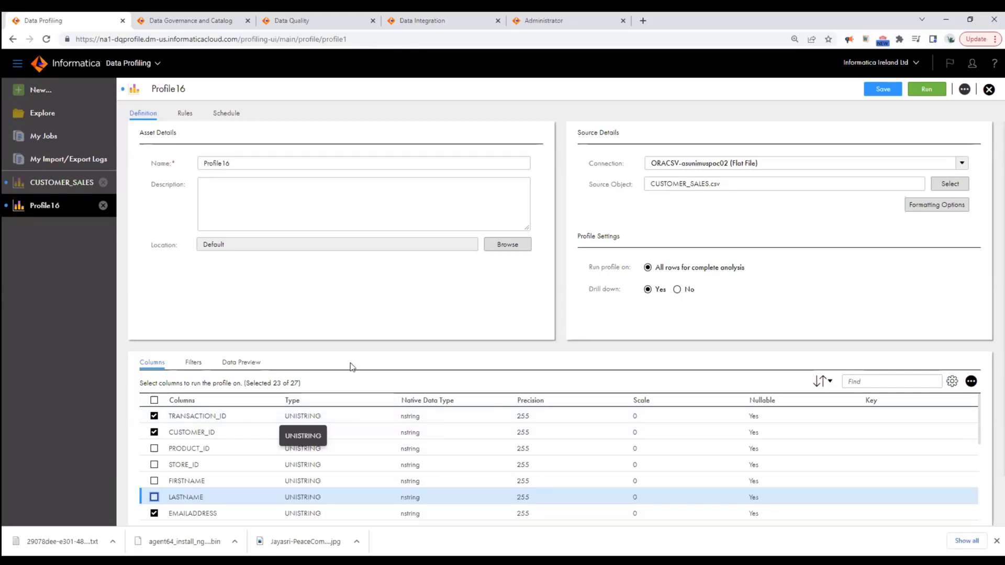
left_click(154, 400)
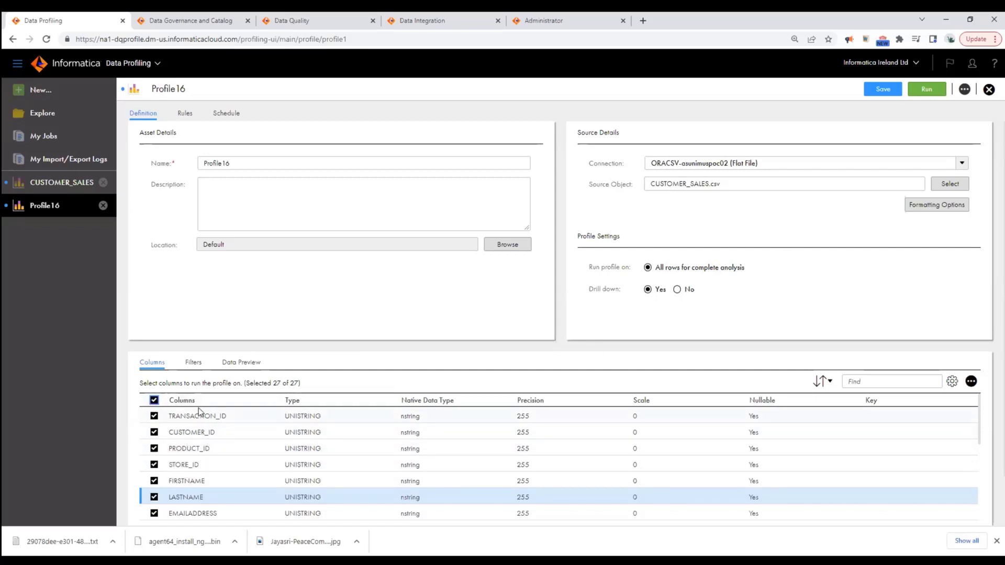
Step: Preview the source data across its columns and check the flat file formatting options without changing them
left_click(237, 363)
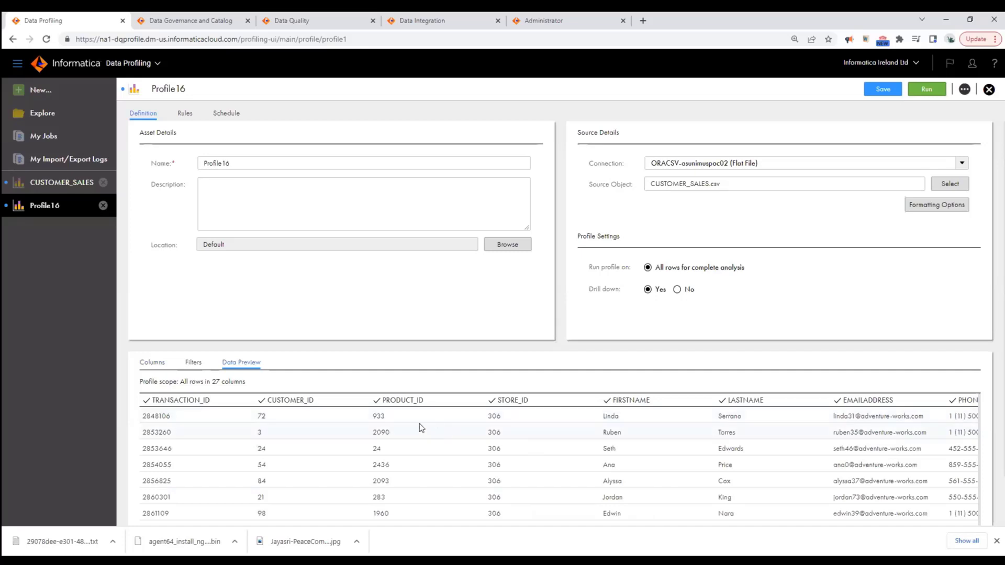
scroll(419, 422, "right", 5)
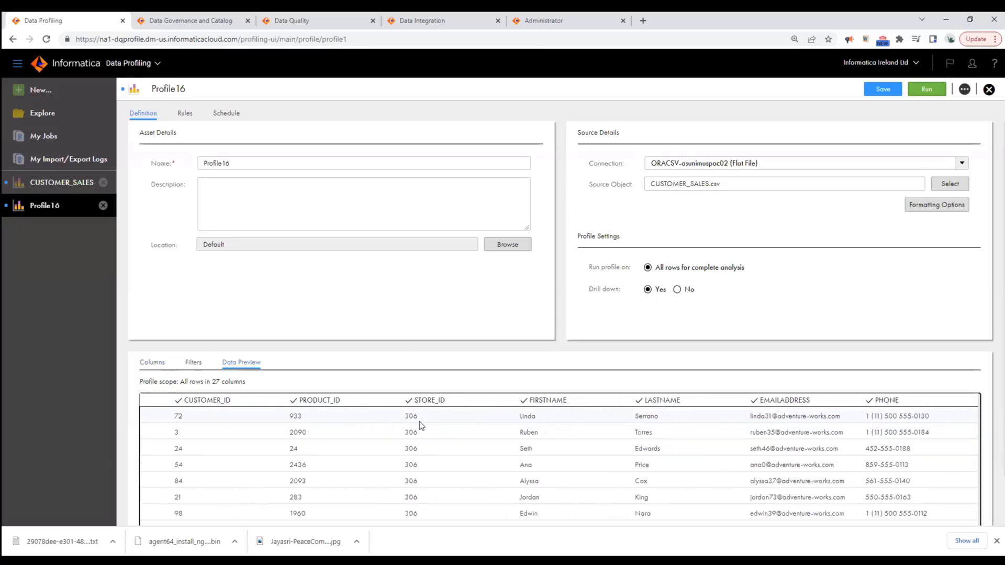
scroll(419, 422, "right", 2)
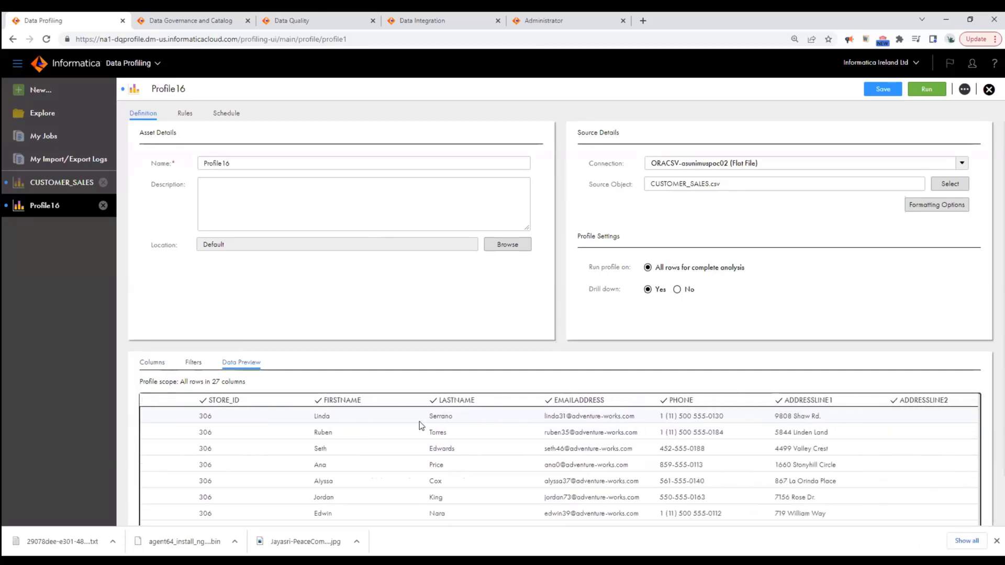
scroll(419, 422, "right", 1)
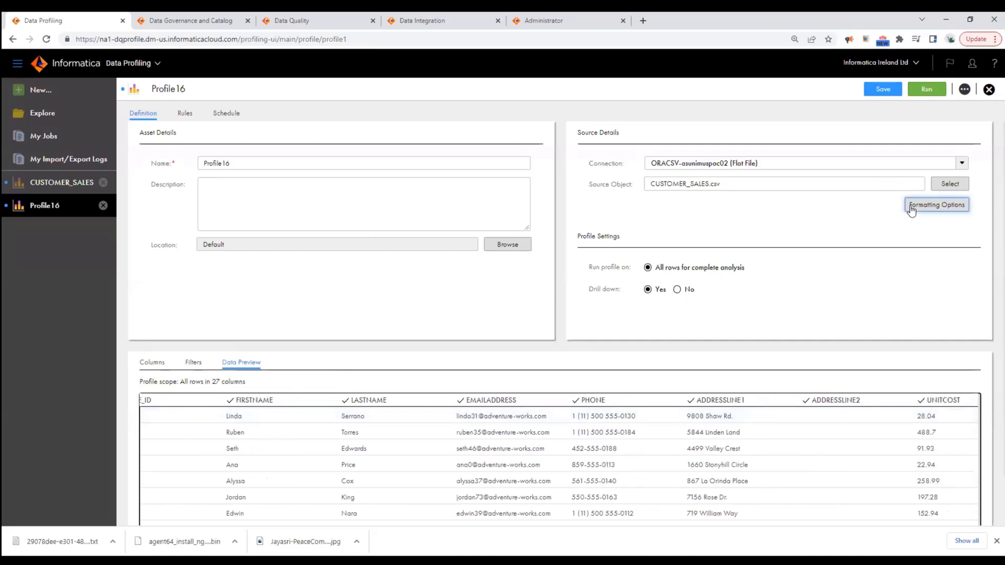
left_click(937, 205)
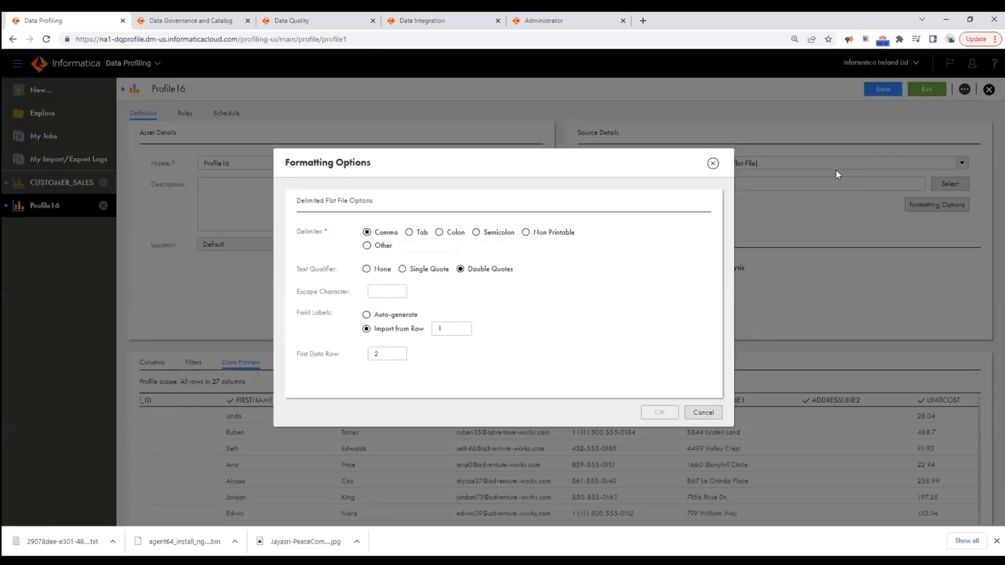
left_click(703, 413)
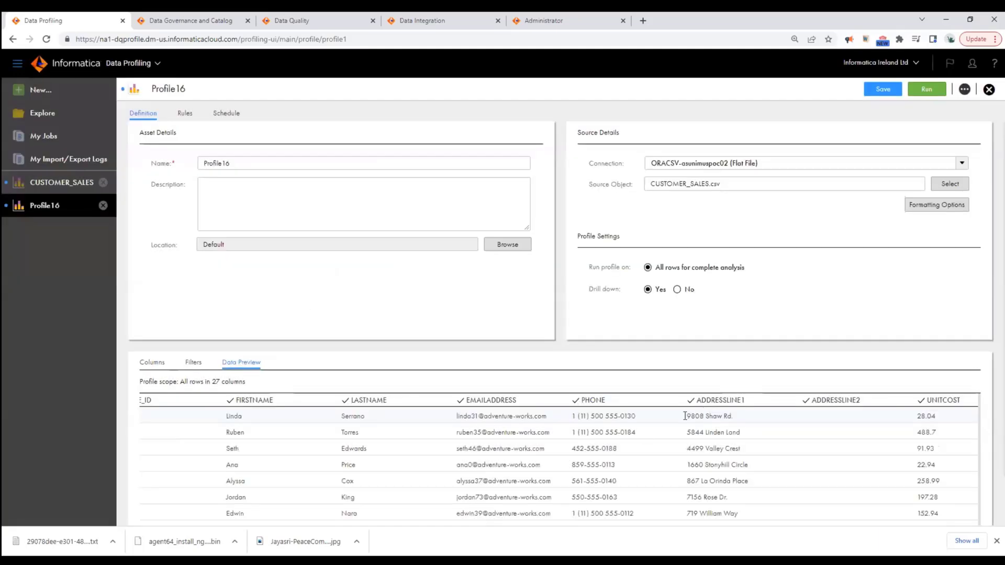
Step: Start a new filter for the profile and name it AddFilter
left_click(193, 365)
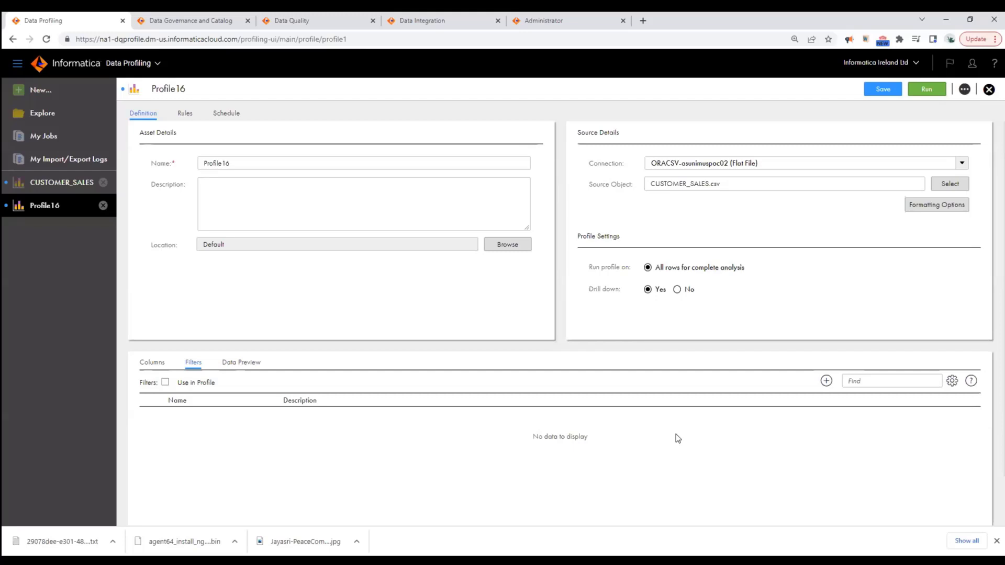
left_click(827, 381)
left_click(246, 181)
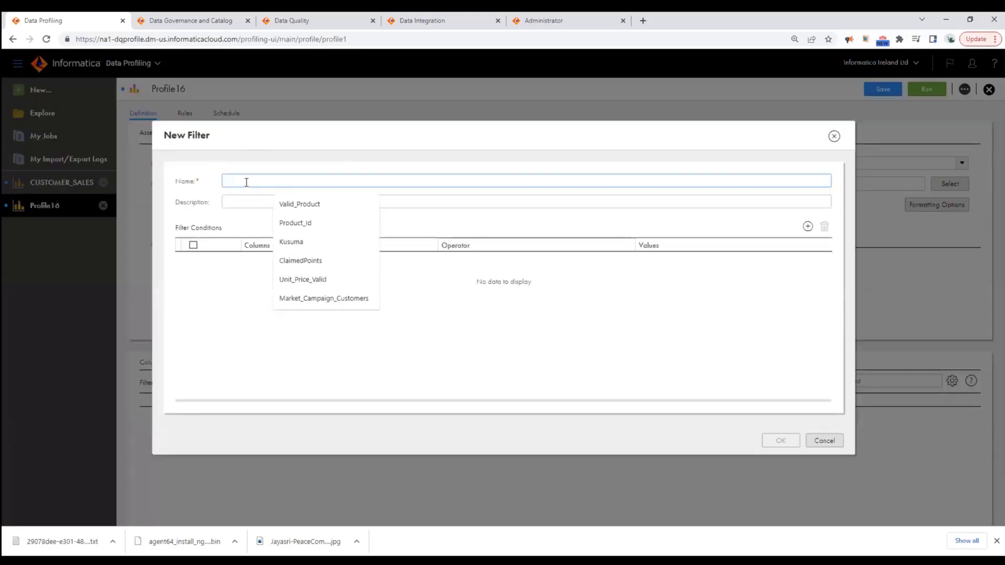
type("Ad")
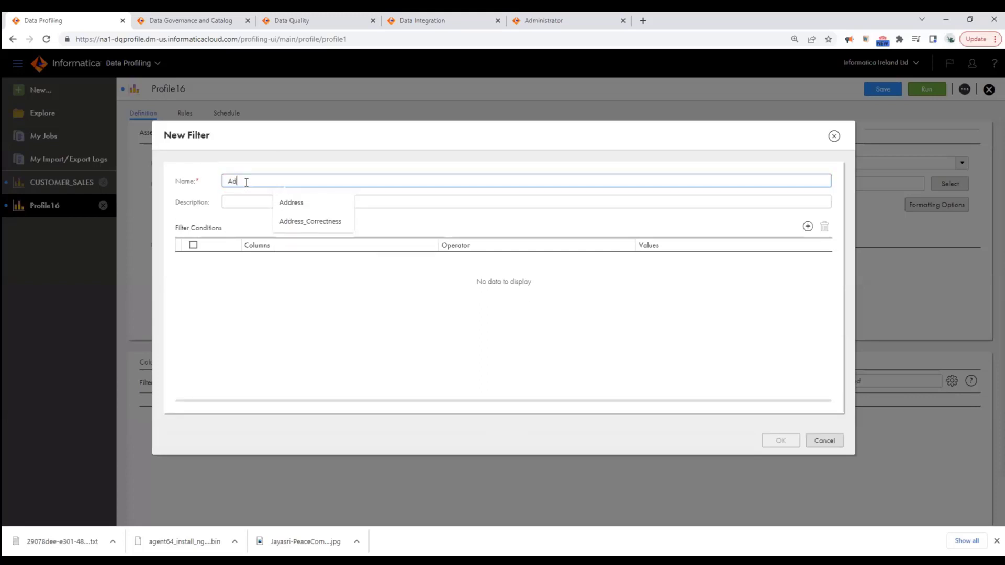
type("dF")
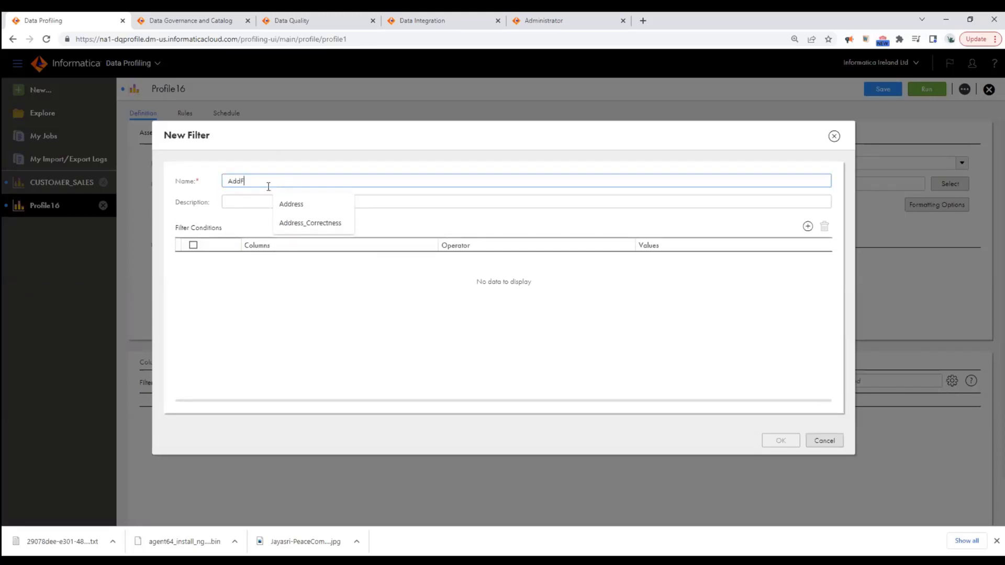
type("ilter")
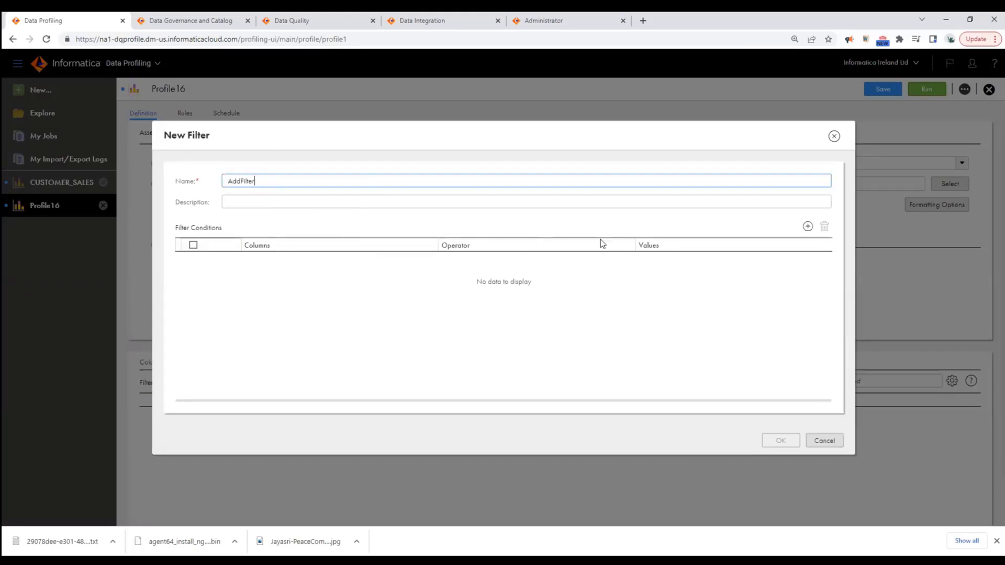
Step: Add the condition COUNTRY Equals USA to the filter, save it, and toggle its use in the profile
left_click(807, 228)
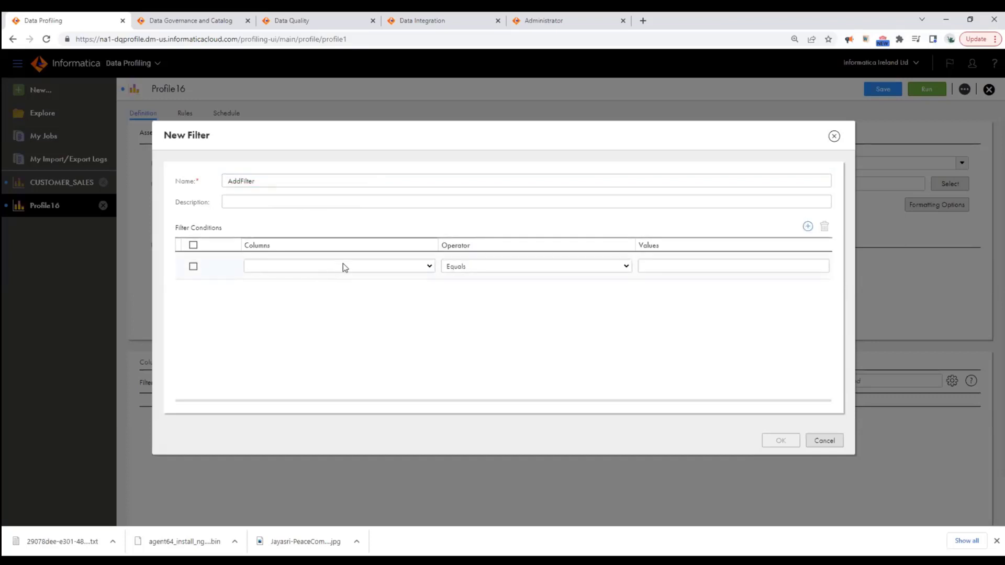
left_click(344, 267)
scroll(282, 450, "down", 2)
scroll(280, 458, "up", 2)
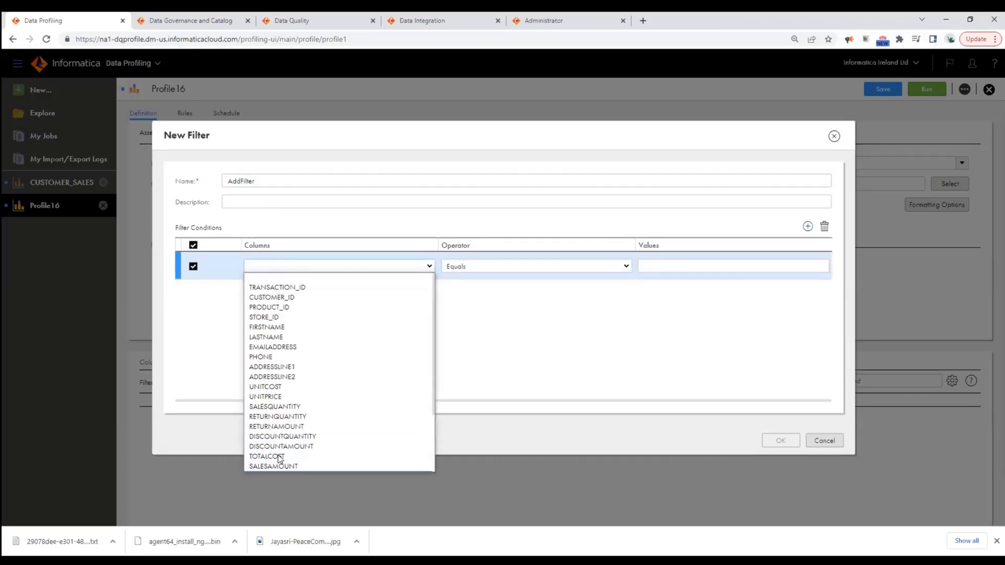
scroll(280, 459, "down", 3)
left_click(269, 466)
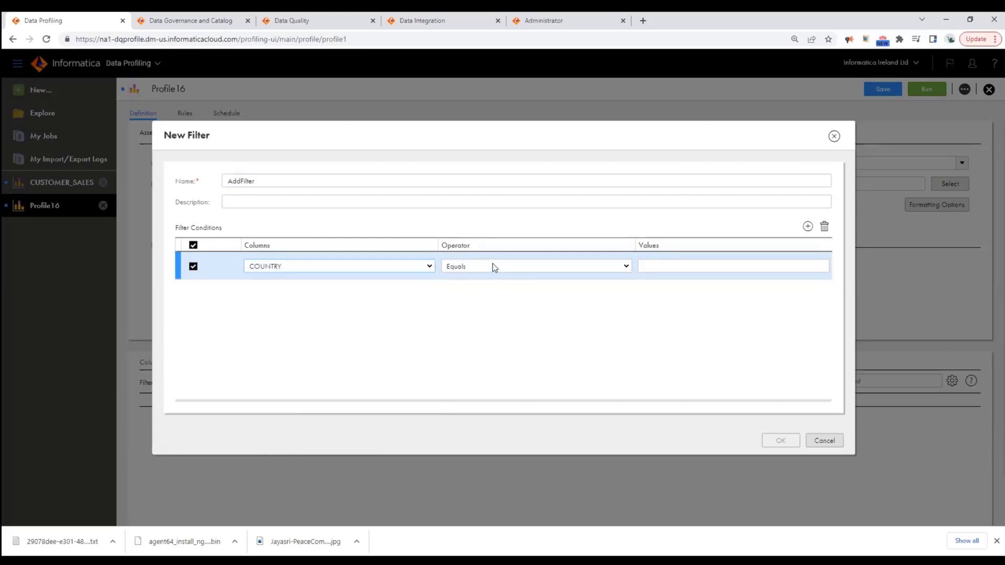
left_click(679, 269)
type("USA")
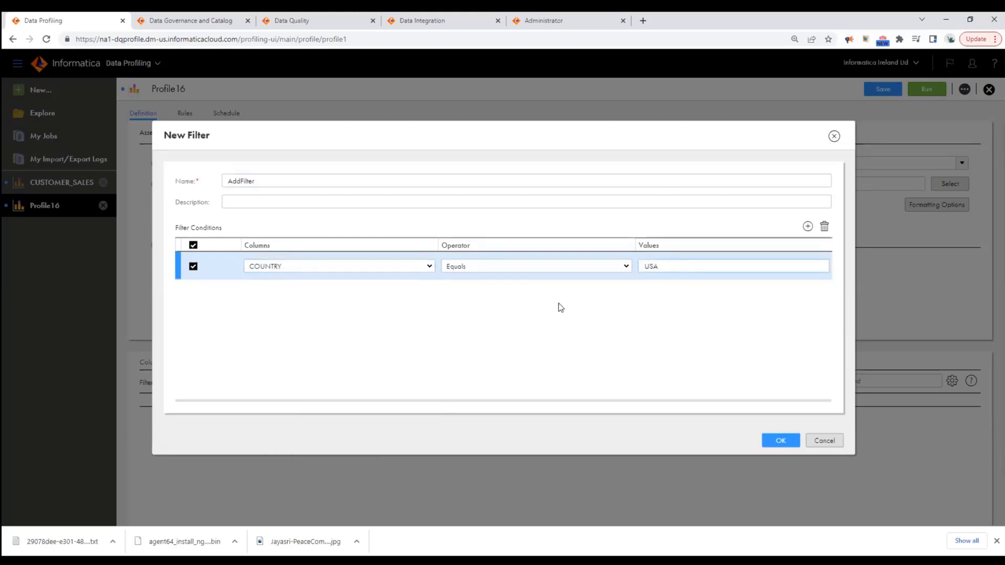
left_click(777, 441)
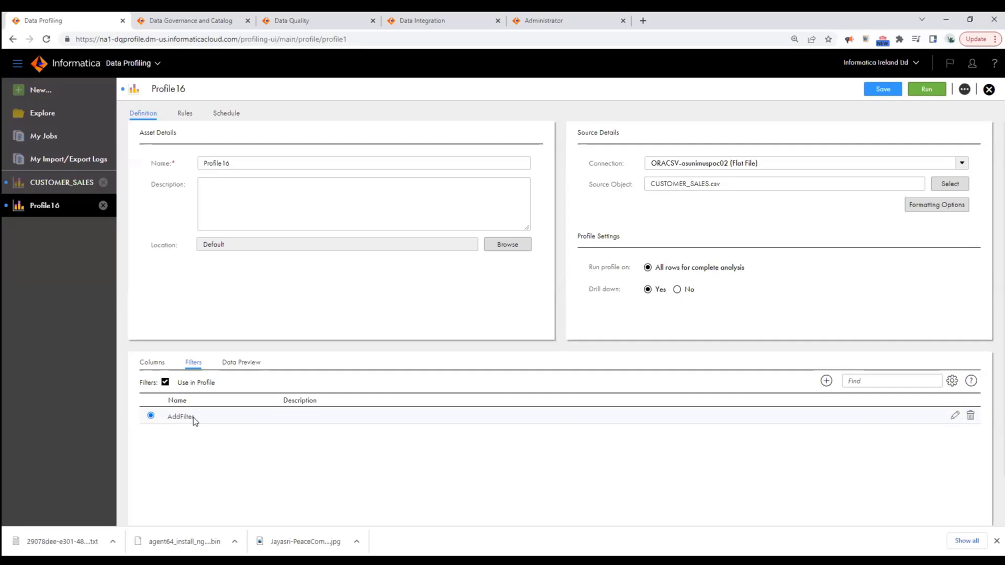
left_click(165, 383)
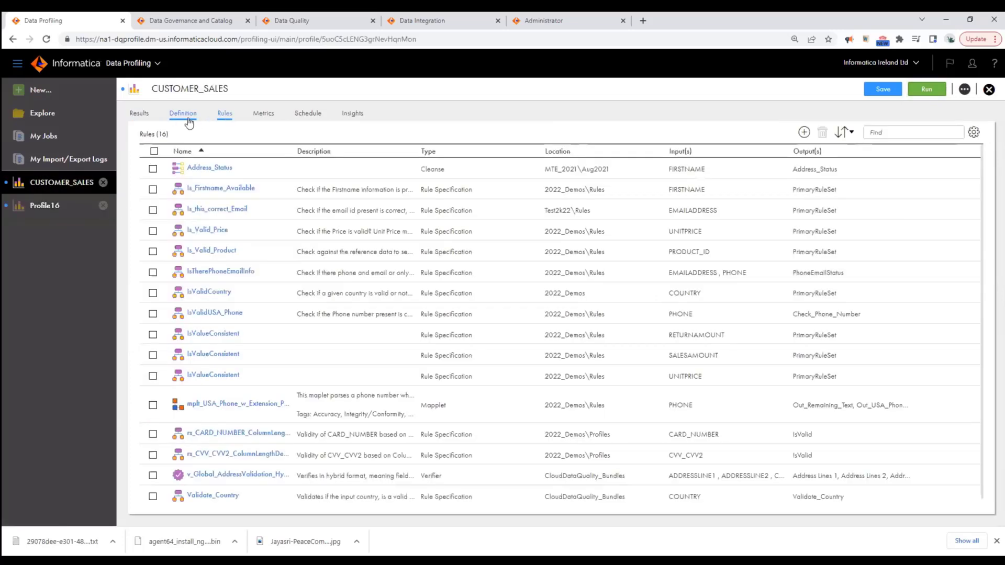
Step: Check the filters in the definition of the CUSTOMER_SALES profile
left_click(186, 115)
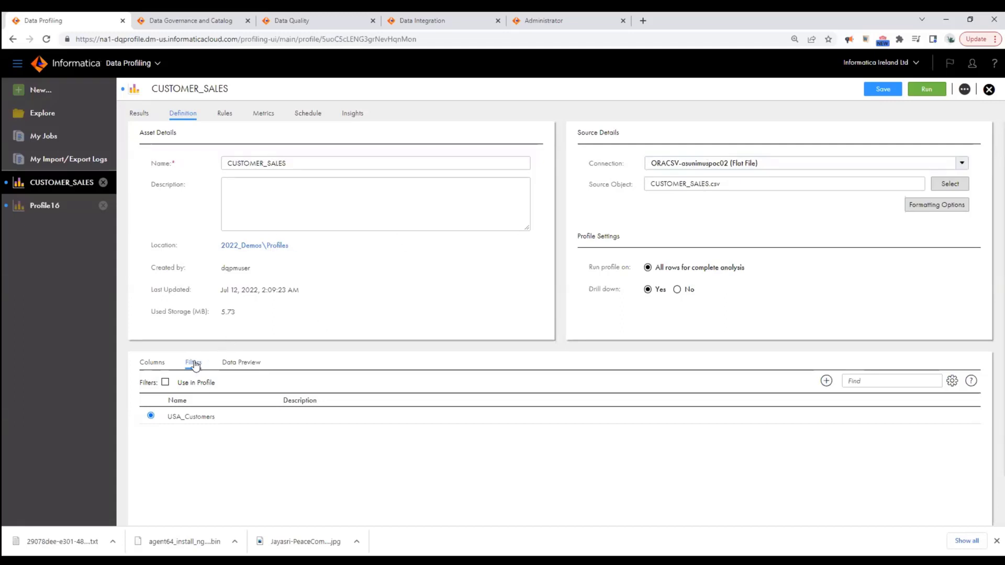
left_click(151, 362)
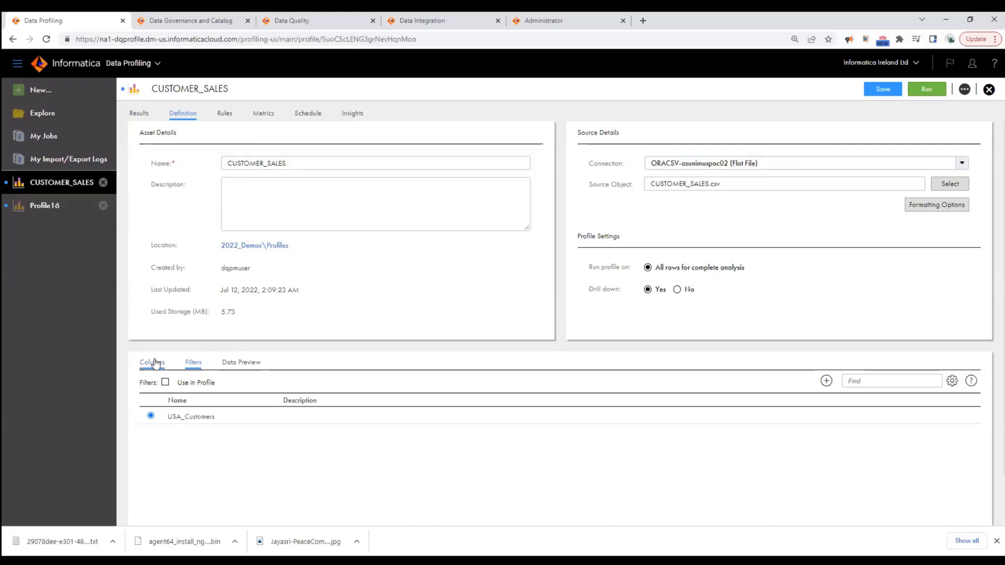
left_click(194, 362)
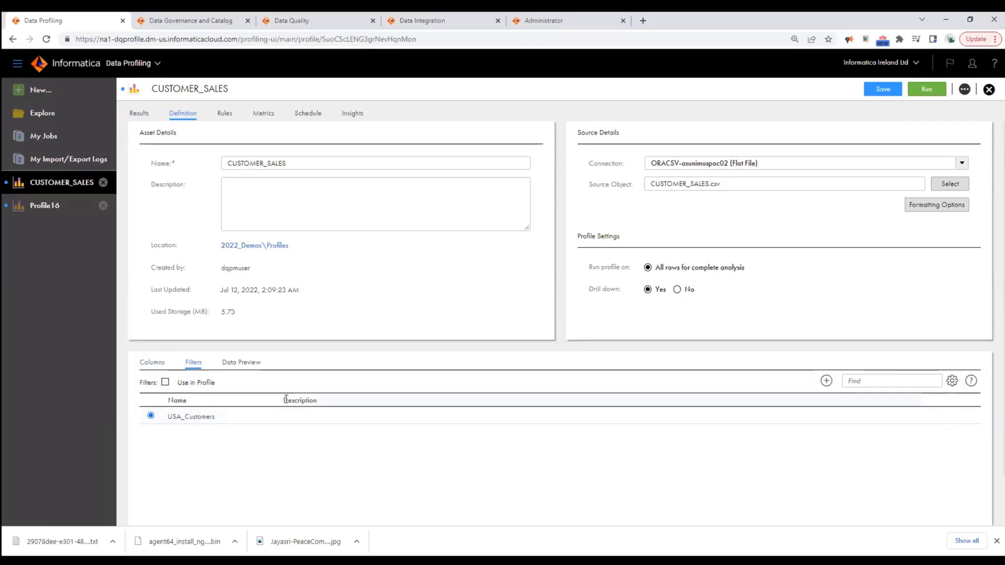
Step: Open the CUSTOMER_SALES profile results and review all statistics across its columns and rules
left_click(144, 116)
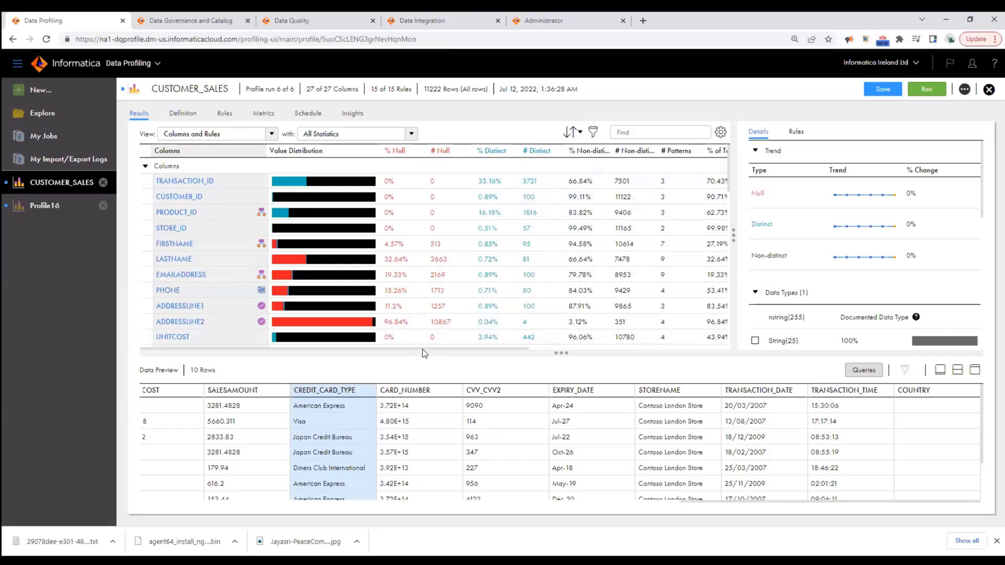
left_click_drag(422, 348, 571, 349)
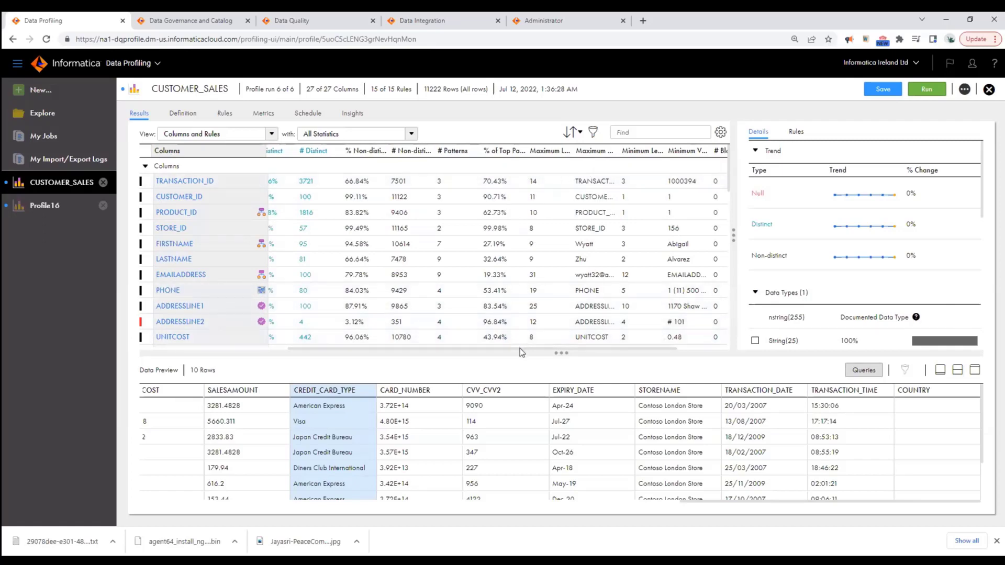
left_click_drag(520, 348, 623, 350)
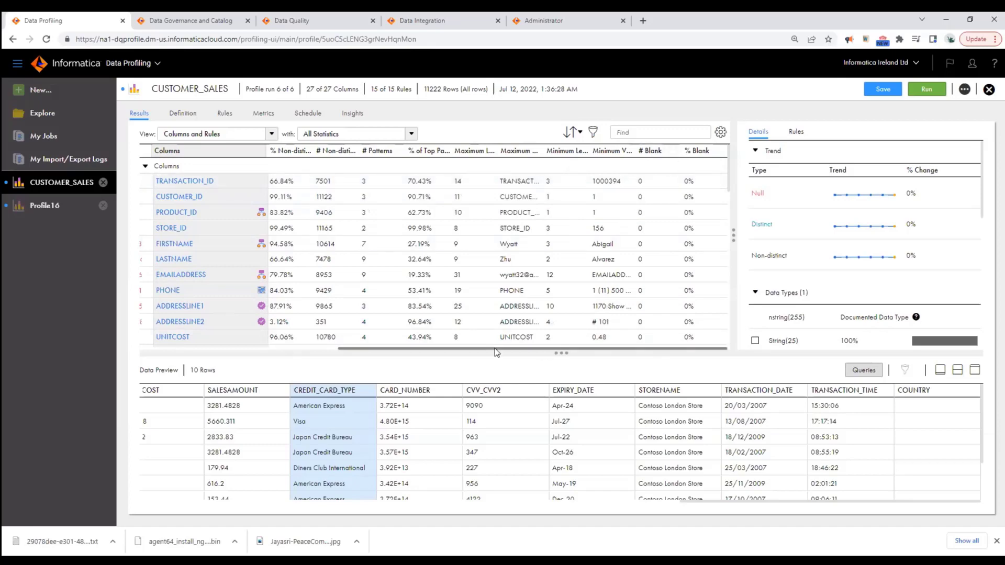
left_click_drag(495, 349, 231, 350)
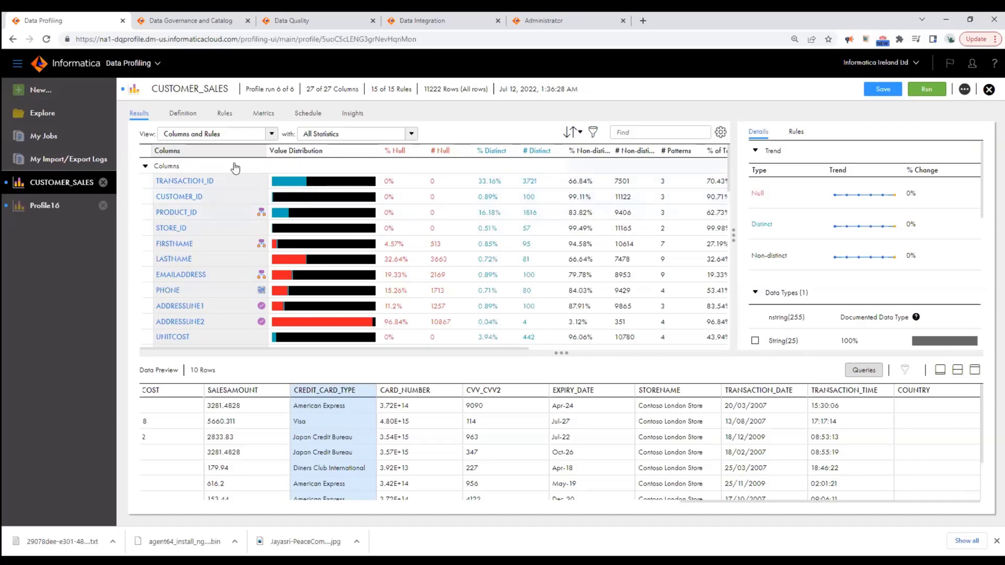
scroll(224, 177, "down", 5)
scroll(215, 316, "up", 5)
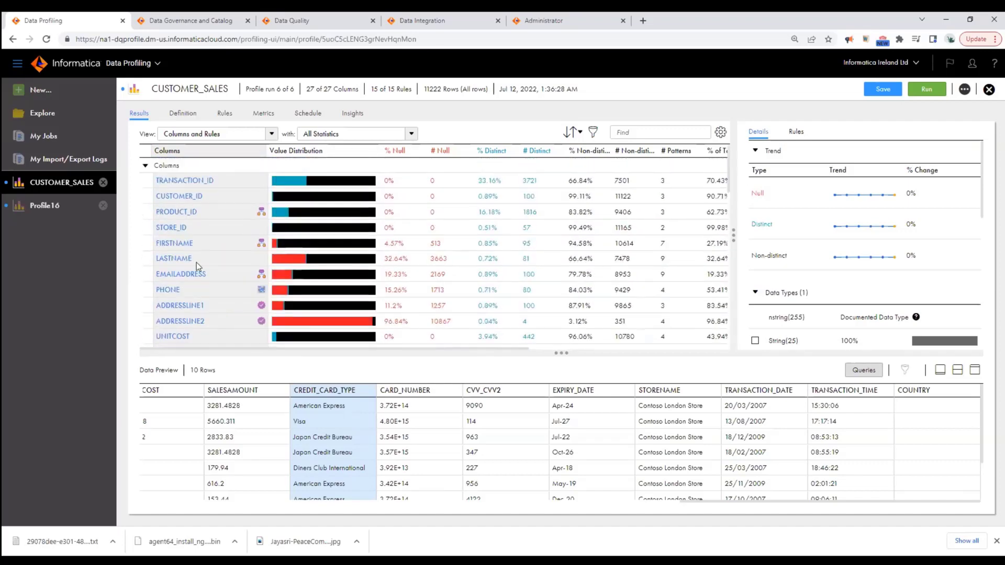
Step: Examine the null, distinct and non-distinct trends and data types of EMAILADDRESS, and select the PHONE column for comparison
left_click(225, 270)
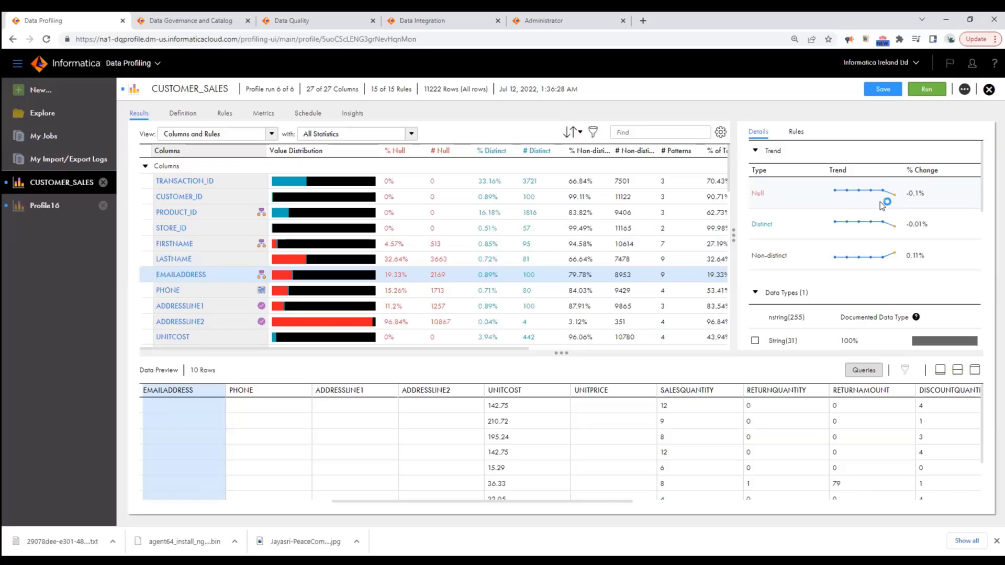
mouse_move(899, 203)
scroll(825, 249, "down", 2)
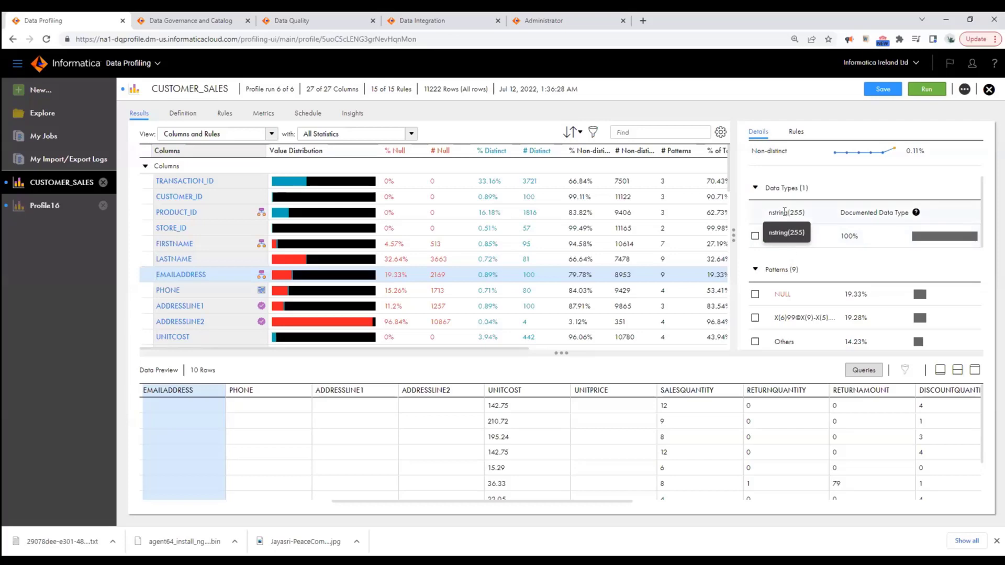
left_click(203, 288)
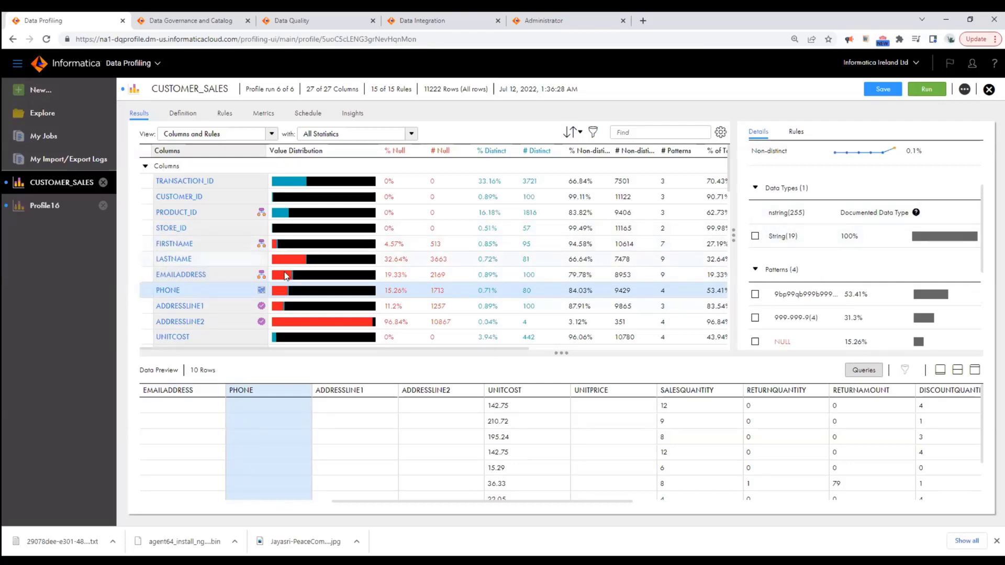
Step: Inspect the EMAILADDRESS column's value frequency distribution and patterns, and return to the results summary
left_click(197, 276)
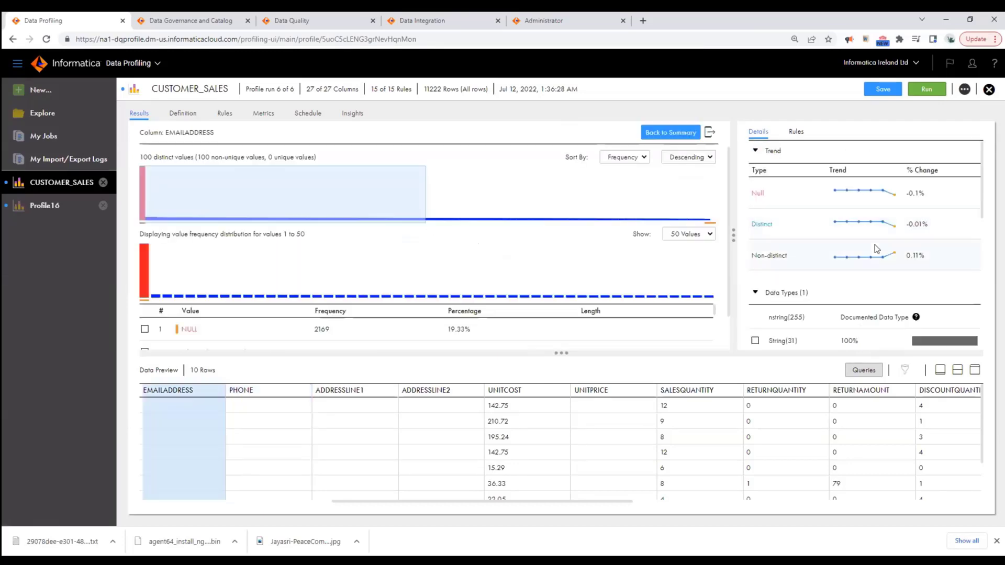
scroll(862, 249, "down", 5)
scroll(863, 247, "up", 1)
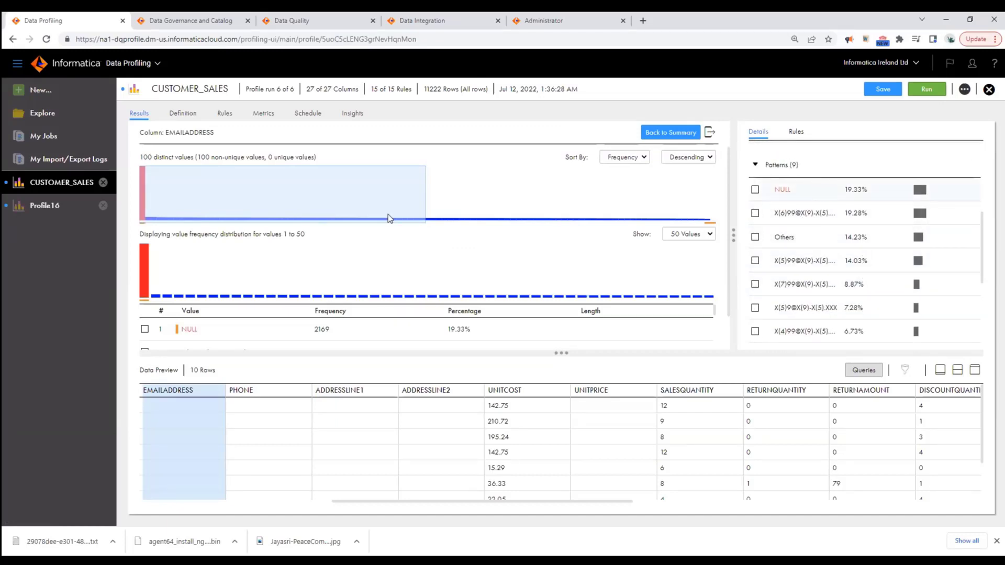
left_click(669, 133)
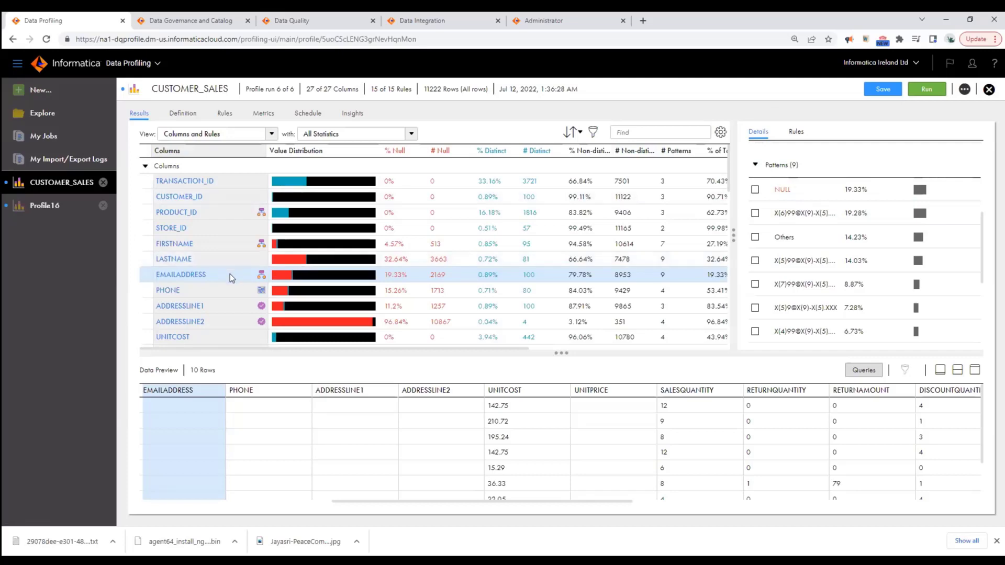
Step: Examine the patterns and most frequent values of the EMAILADDRESS column in the results summary
scroll(808, 278, "up", 2)
scroll(808, 275, "down", 3)
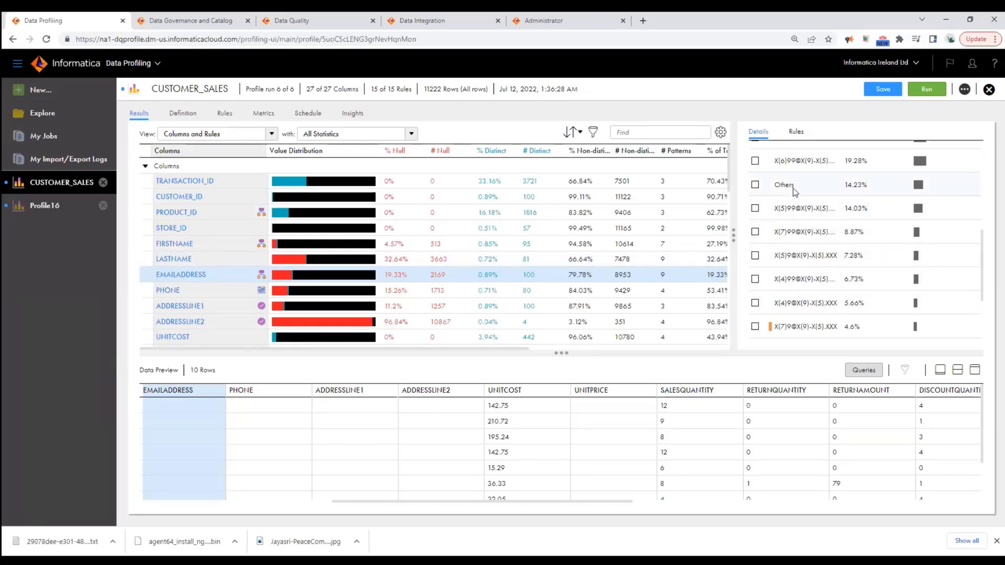
scroll(797, 179, "up", 1)
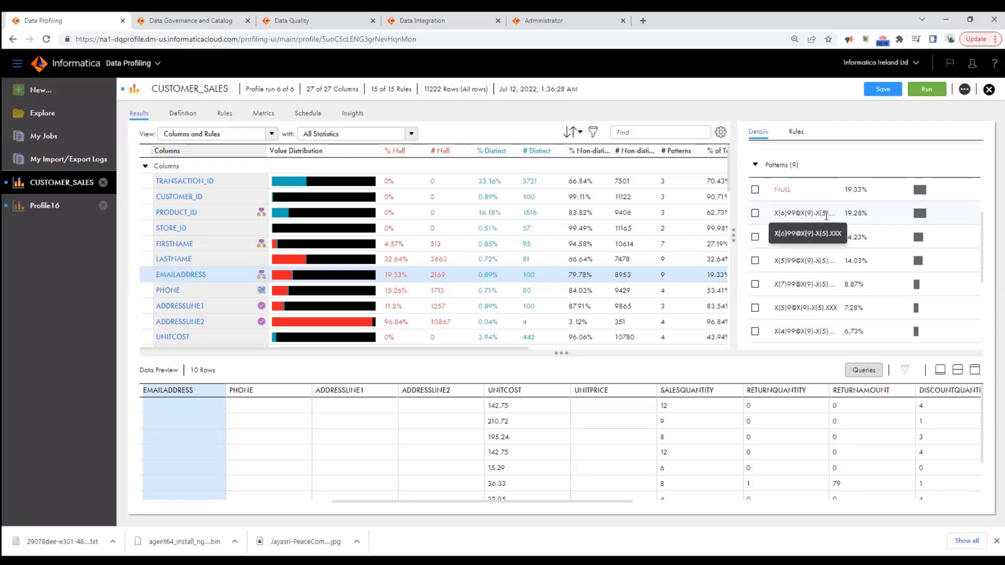
scroll(818, 251, "down", 3)
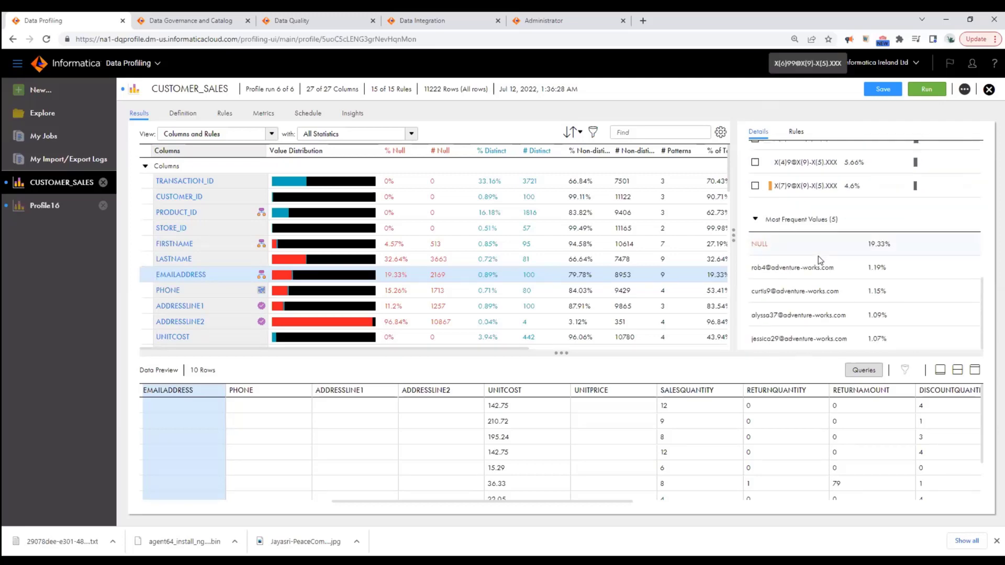
Step: Select the PHONE column and examine its patterns and most frequent values
left_click(190, 291)
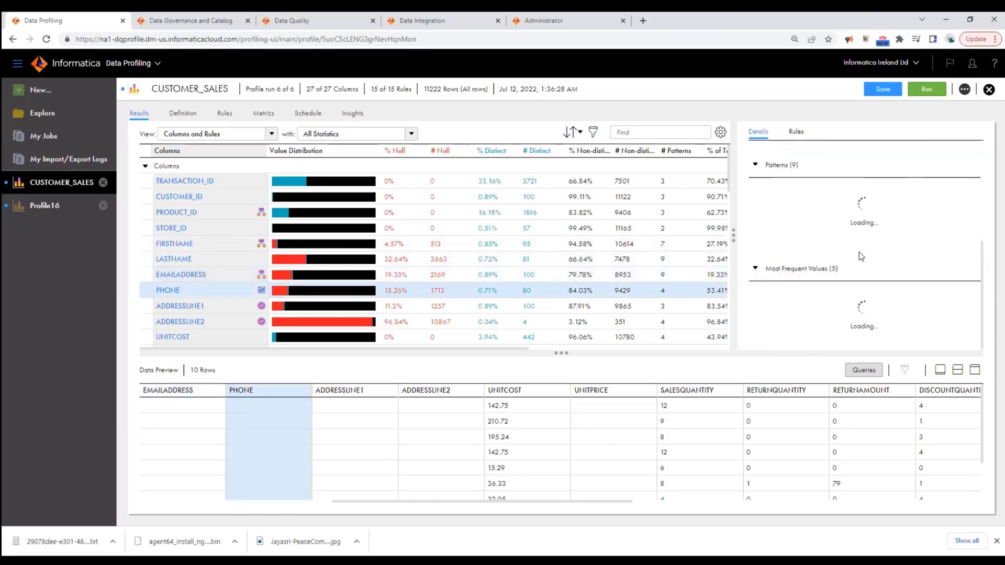
scroll(853, 297, "down", 1)
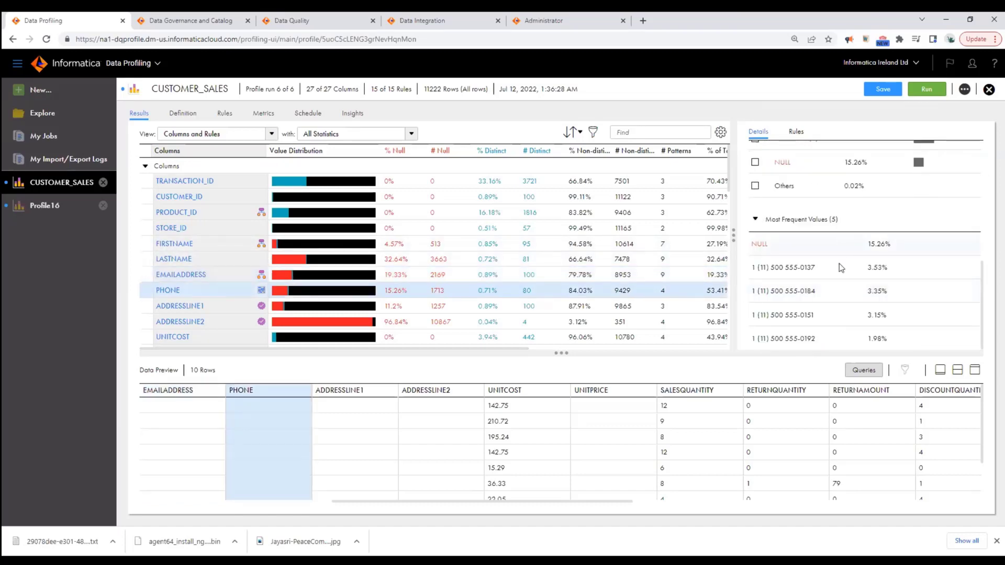
scroll(835, 268, "up", 2)
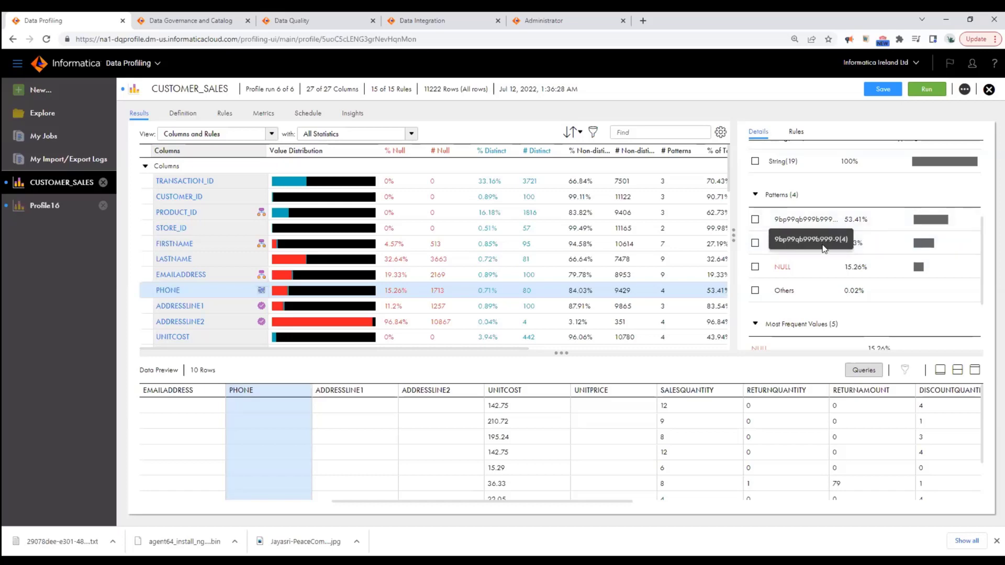
scroll(846, 265, "down", 2)
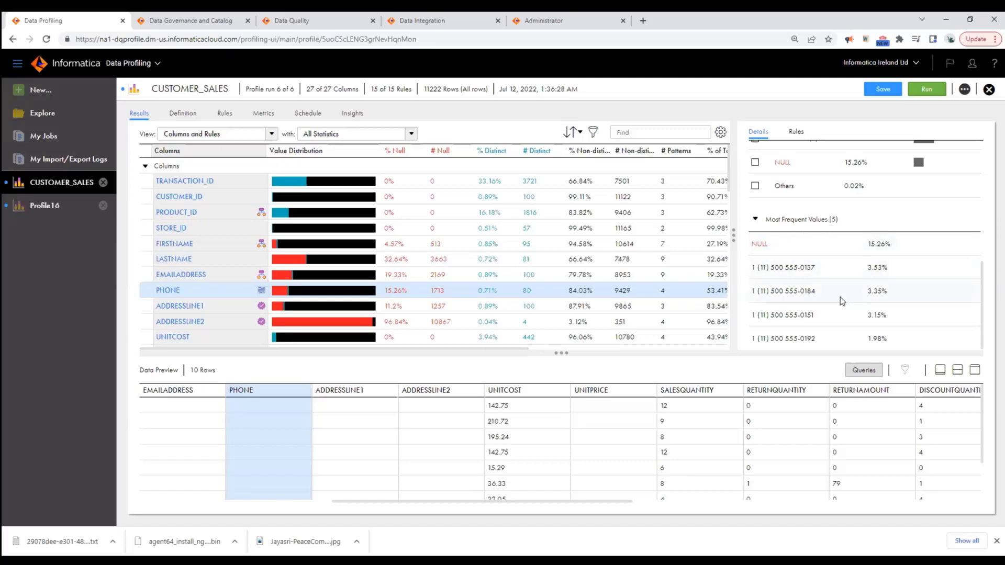
scroll(841, 297, "up", 2)
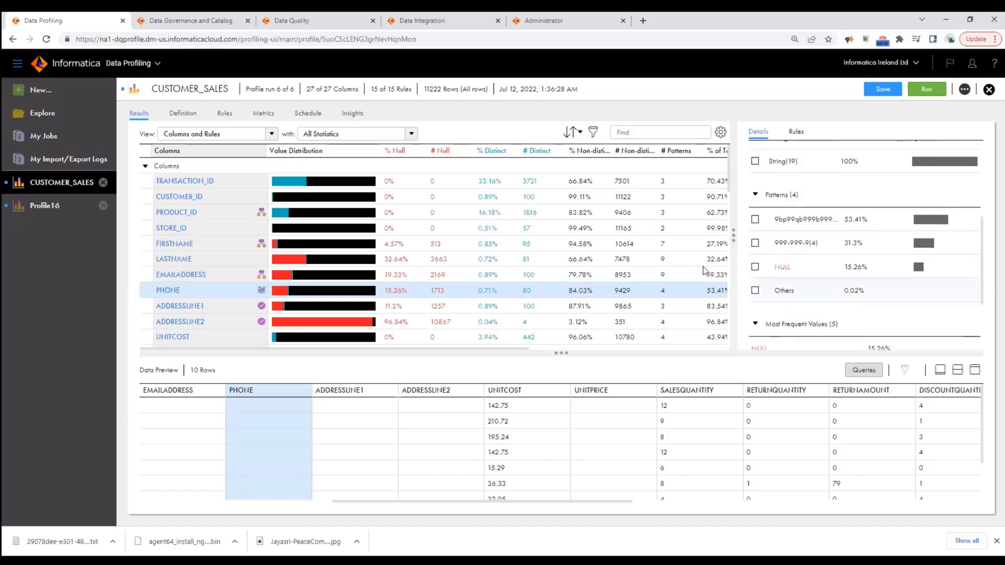
Step: Drill into the PHONE column and review its value frequency distribution, percentages and lengths
left_click(175, 291)
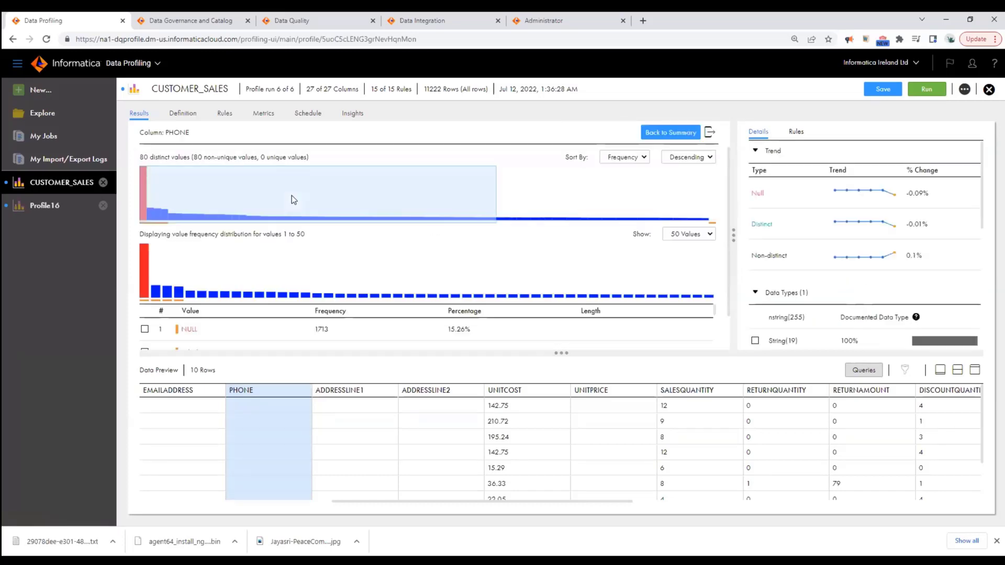
scroll(229, 304, "down", 3)
scroll(228, 304, "up", 3)
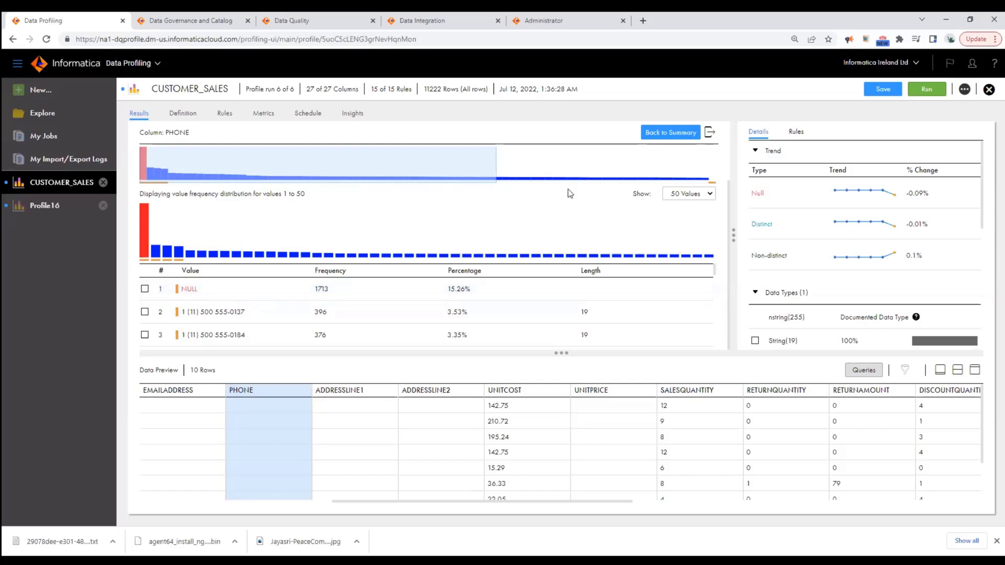
Step: Export all PHONE column values to a new dictionary named ReferenceData
left_click(710, 134)
left_click(434, 218)
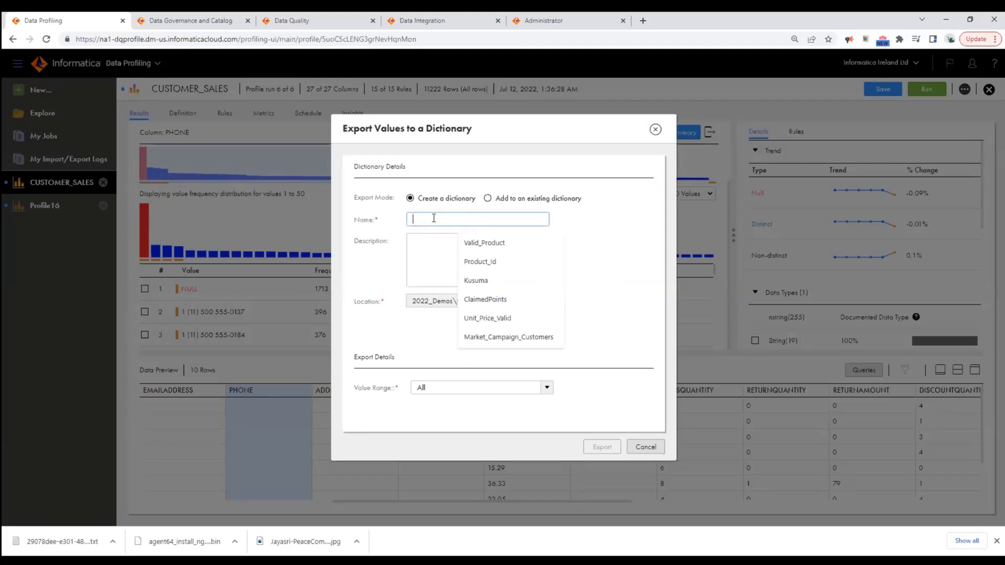
type("ReferenceData")
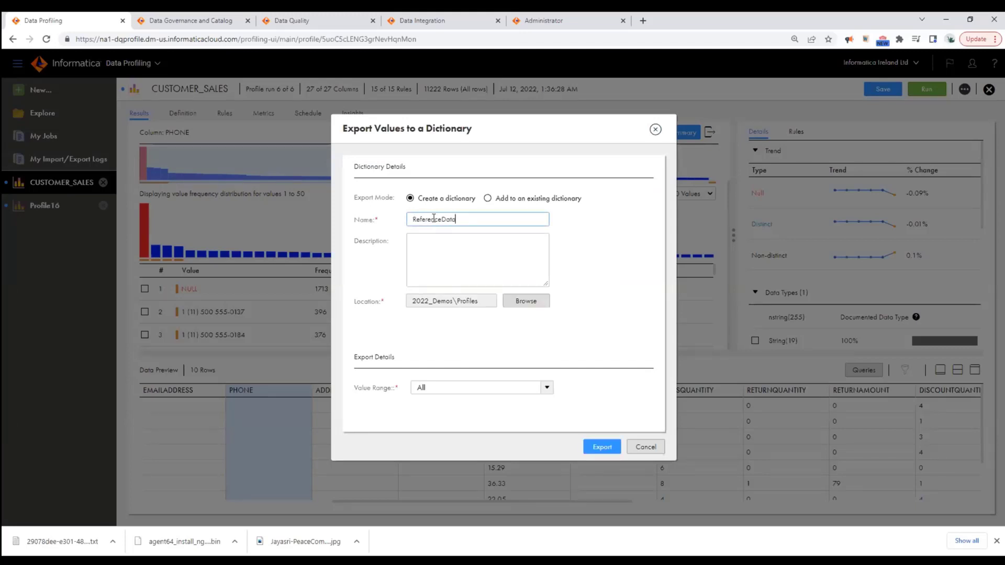
left_click(604, 448)
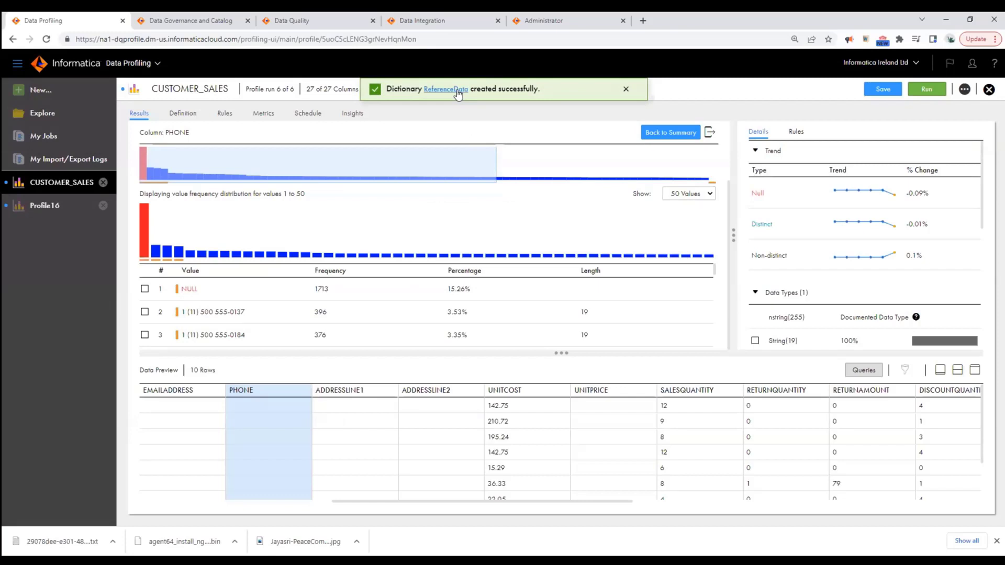
Step: Open the ReferenceData dictionary to view its phone entries, and return to the CUSTOMER_SALES results summary
left_click(458, 94)
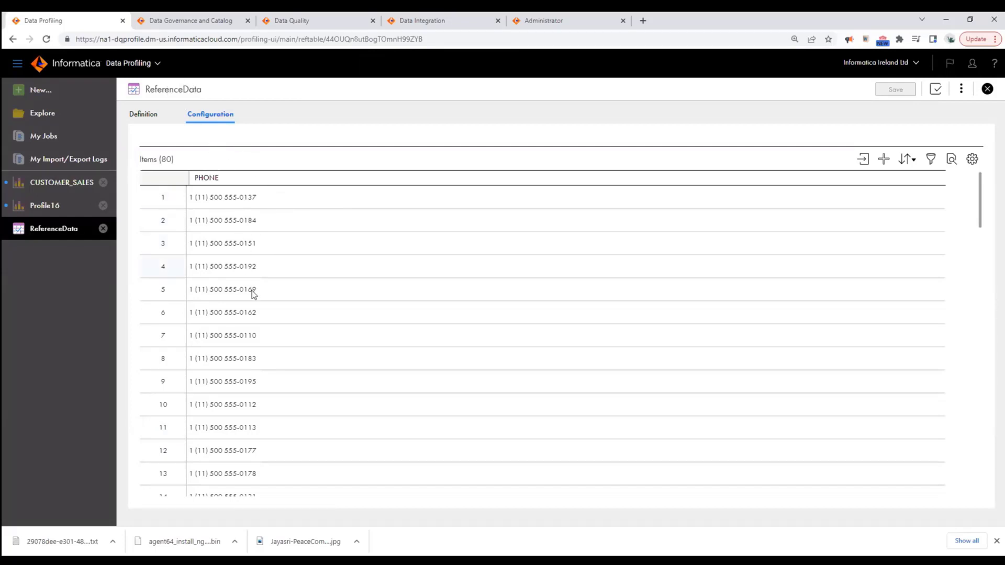
left_click(55, 183)
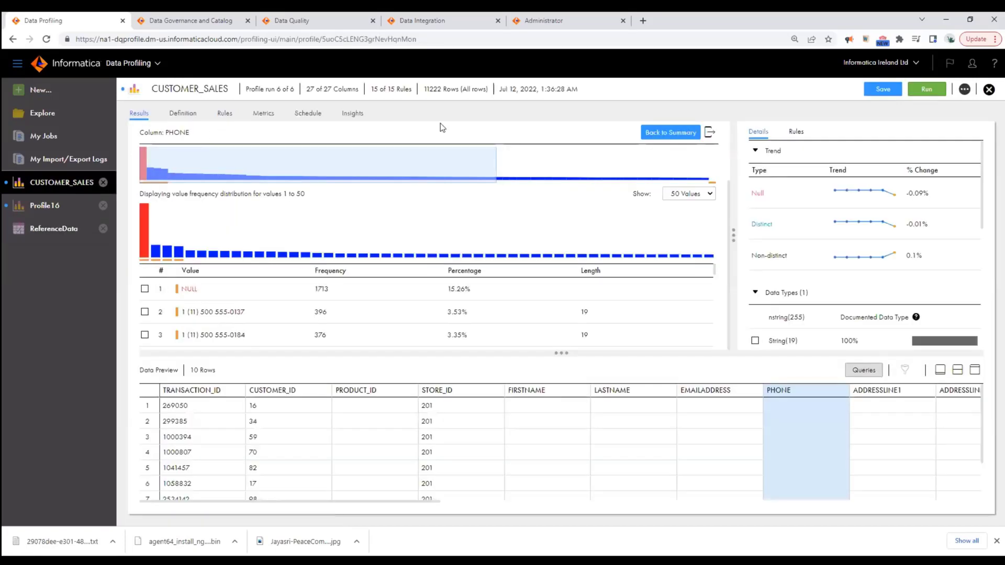
left_click(677, 134)
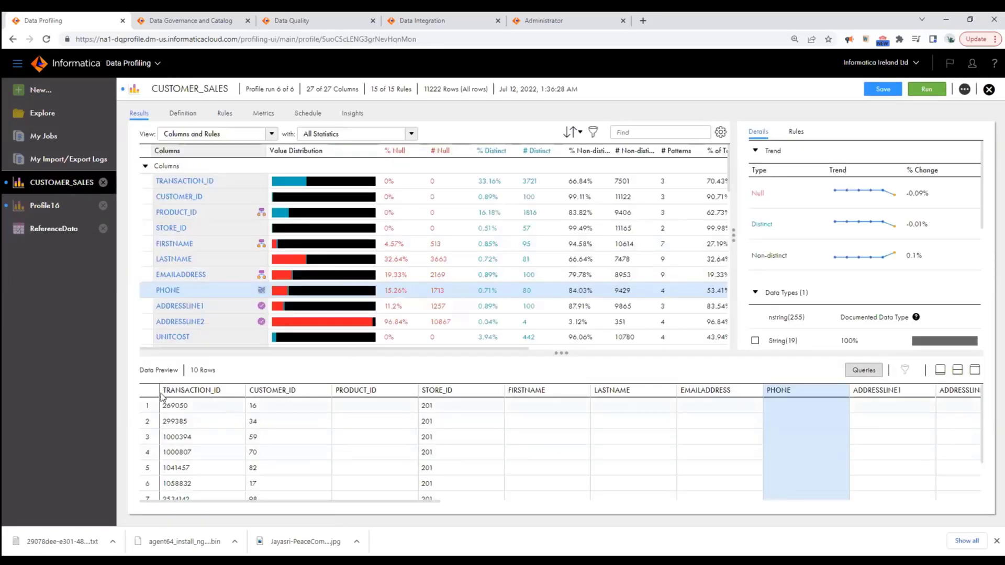
left_click(863, 371)
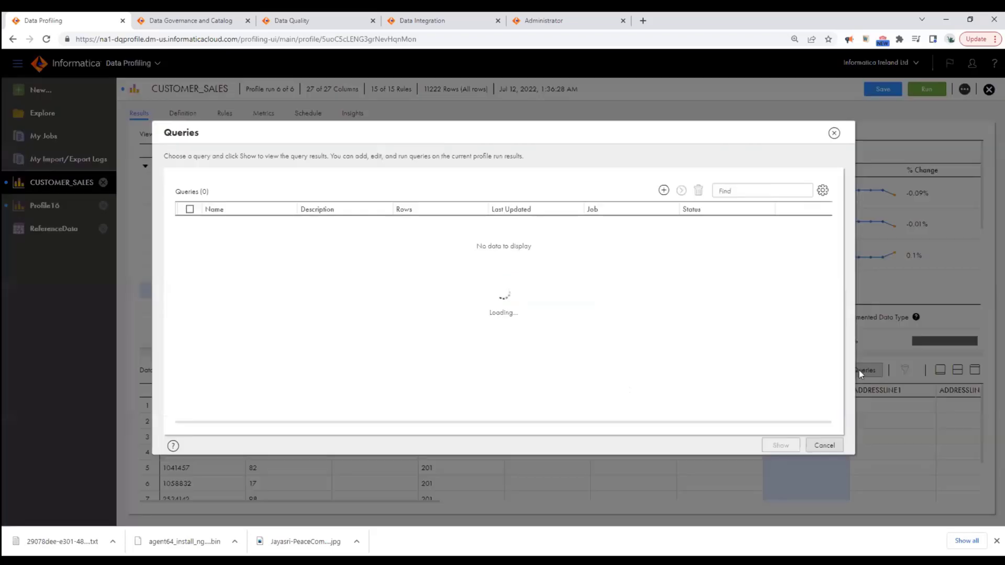
left_click(663, 191)
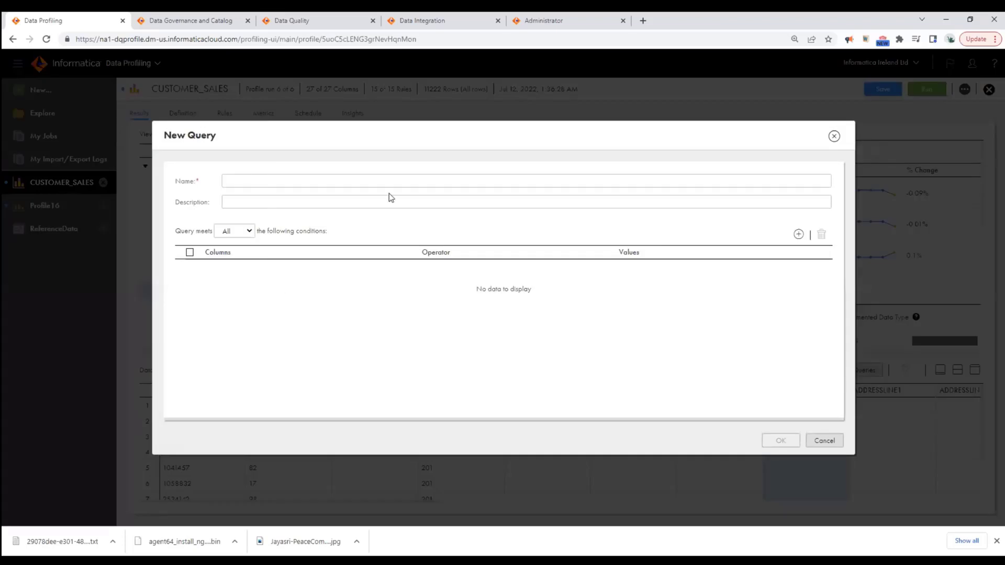
left_click(799, 234)
left_click(316, 284)
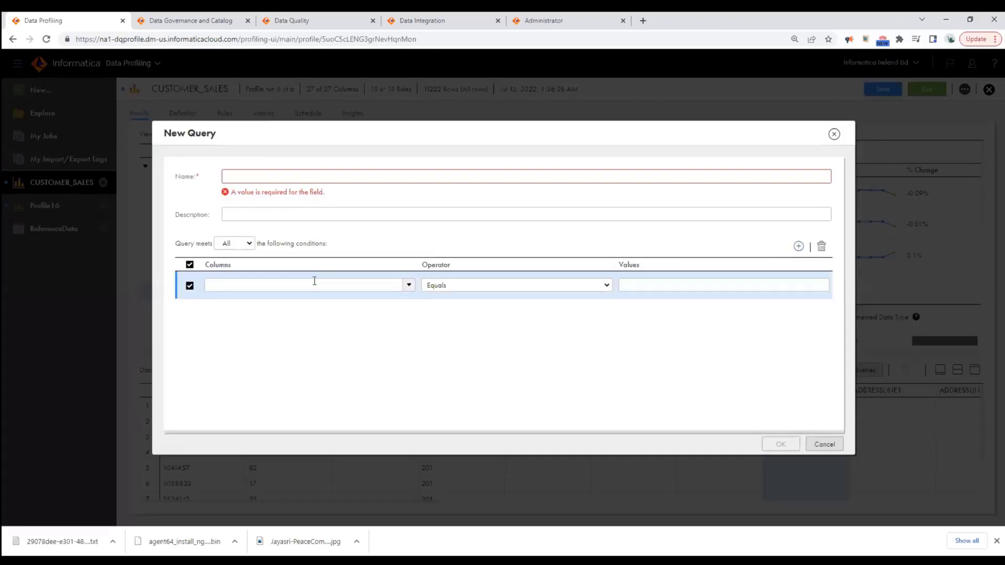
scroll(256, 436, "down", 10)
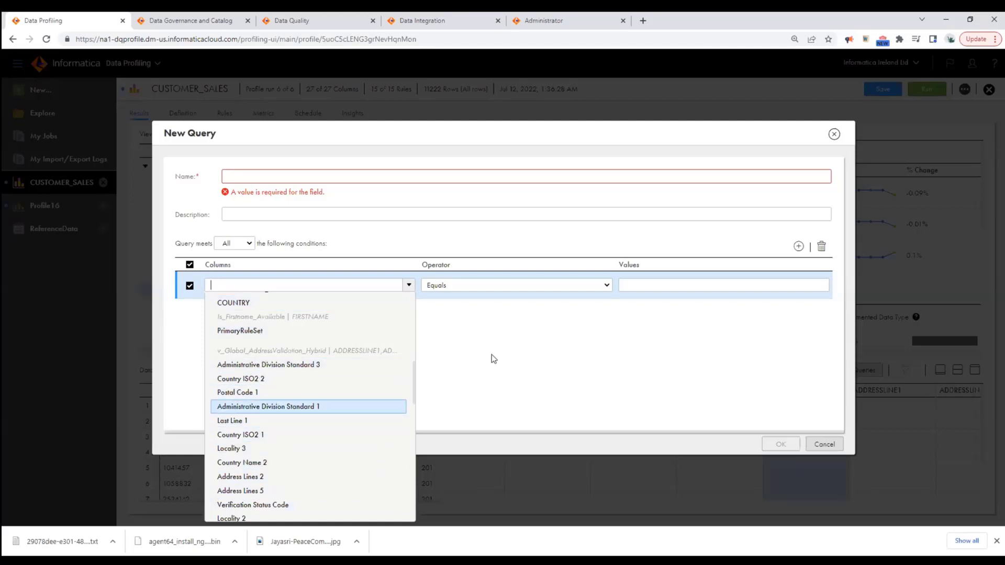
left_click(814, 446)
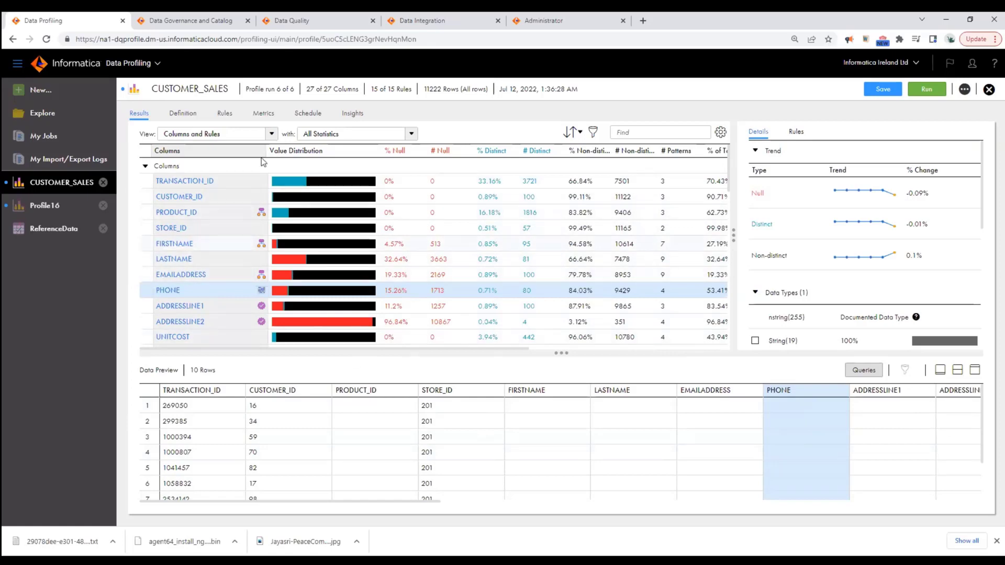
Step: Look through the rules, metrics and insights of the CUSTOMER_SALES profile
left_click(226, 115)
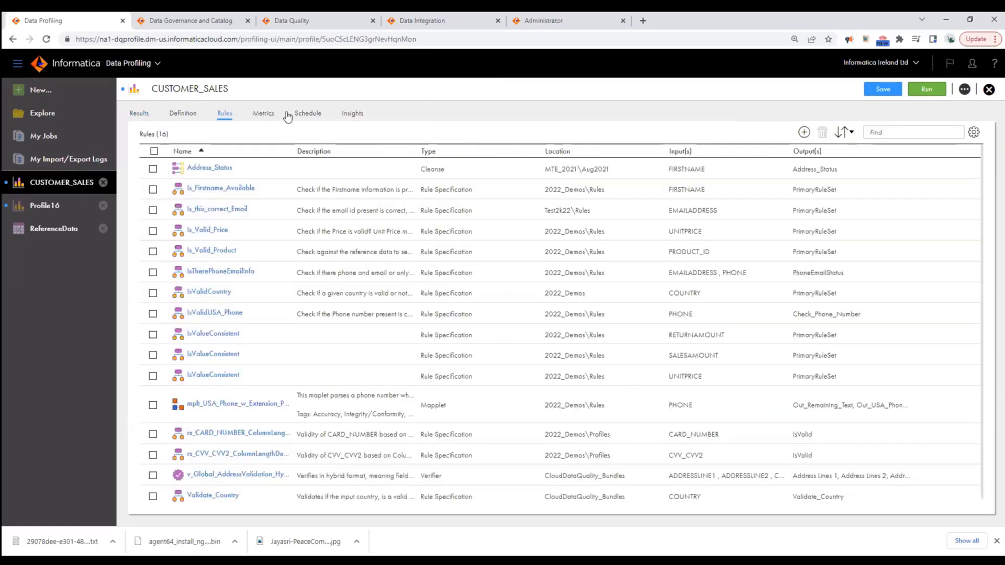
left_click(264, 114)
left_click(348, 116)
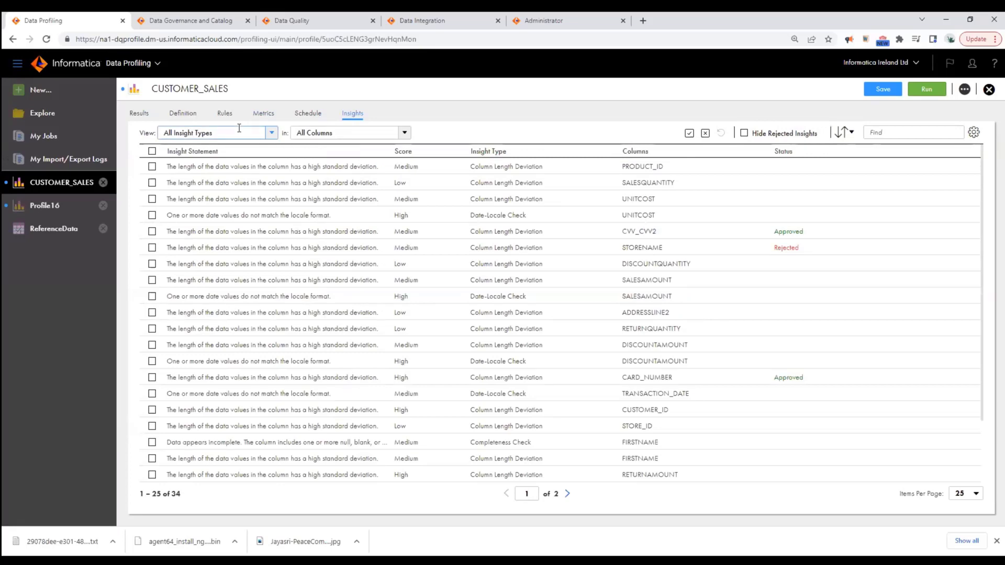
left_click(224, 114)
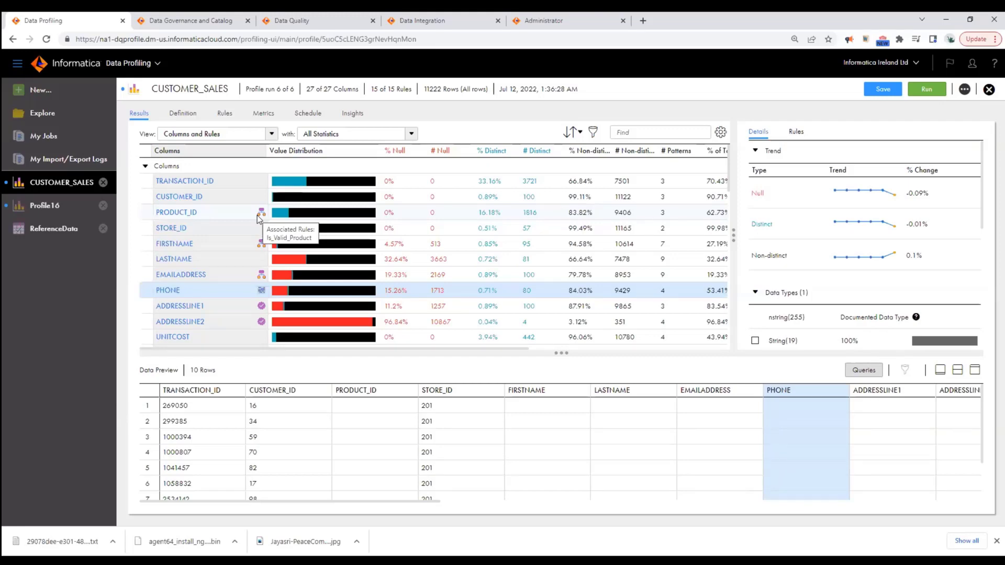
Step: Examine the profile's insights and the approval statuses of those for the CVV_CVV2 and STORENAME columns
left_click(353, 114)
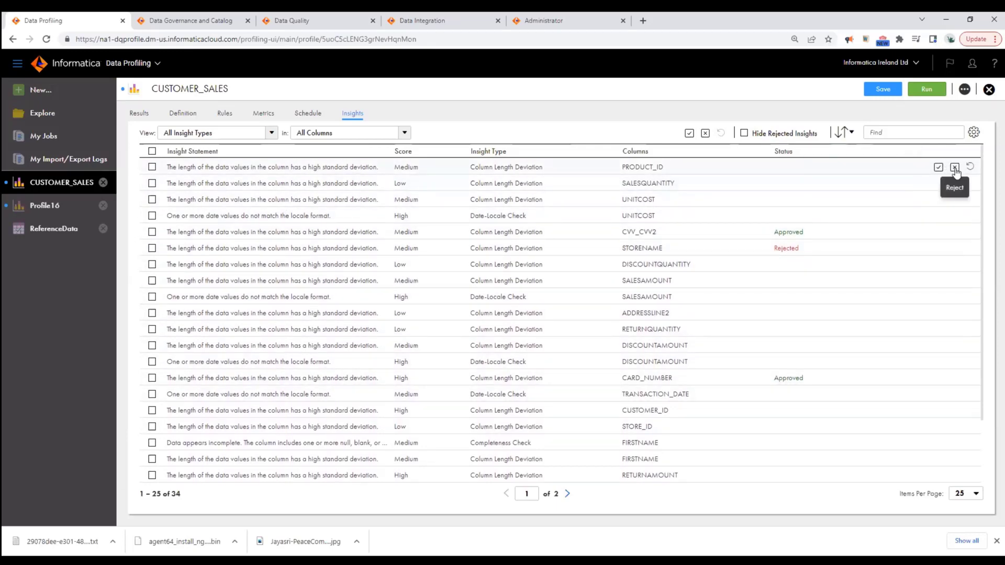
double_click(791, 230)
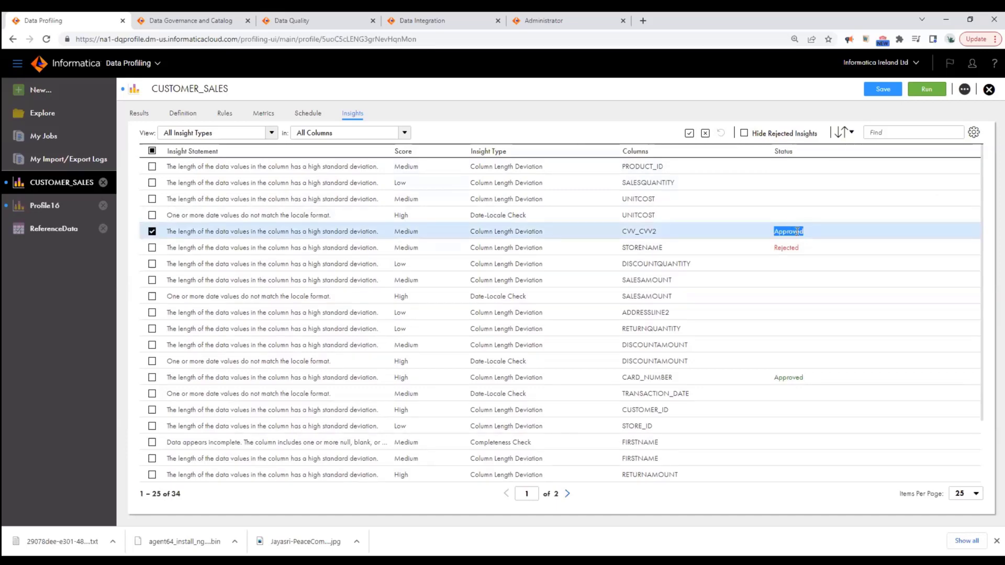
double_click(796, 248)
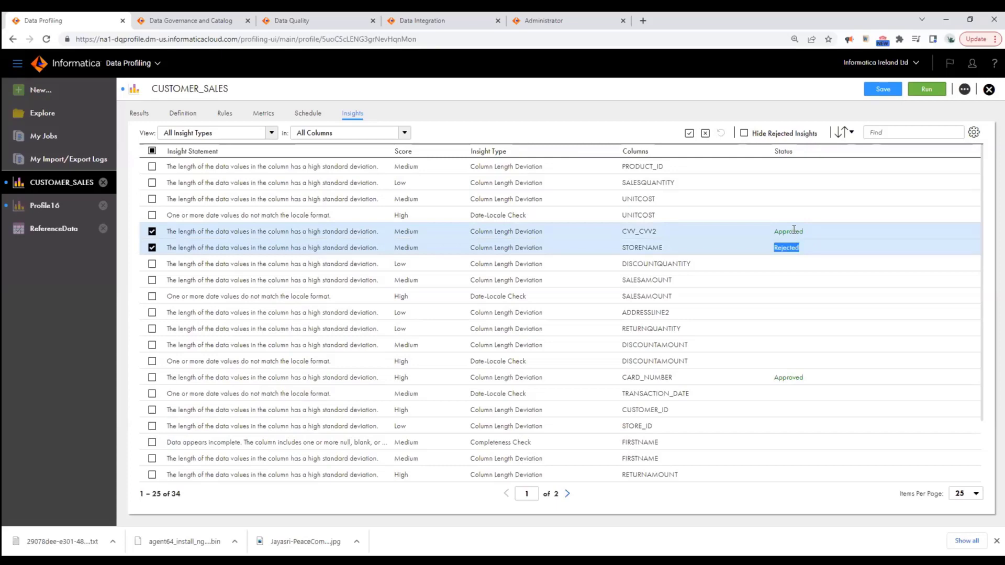
Step: Review the profile's rule list and the column and rule statistics in the results, including the CVV_CVV2 column, and return to the insights
left_click(225, 113)
scroll(286, 440, "down", 1)
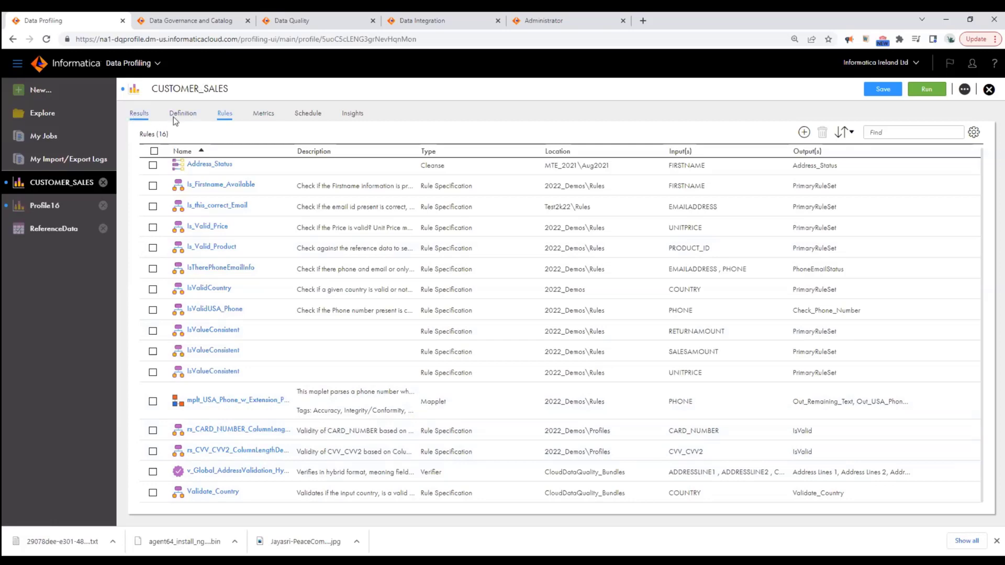
left_click(139, 113)
scroll(222, 264, "down", 10)
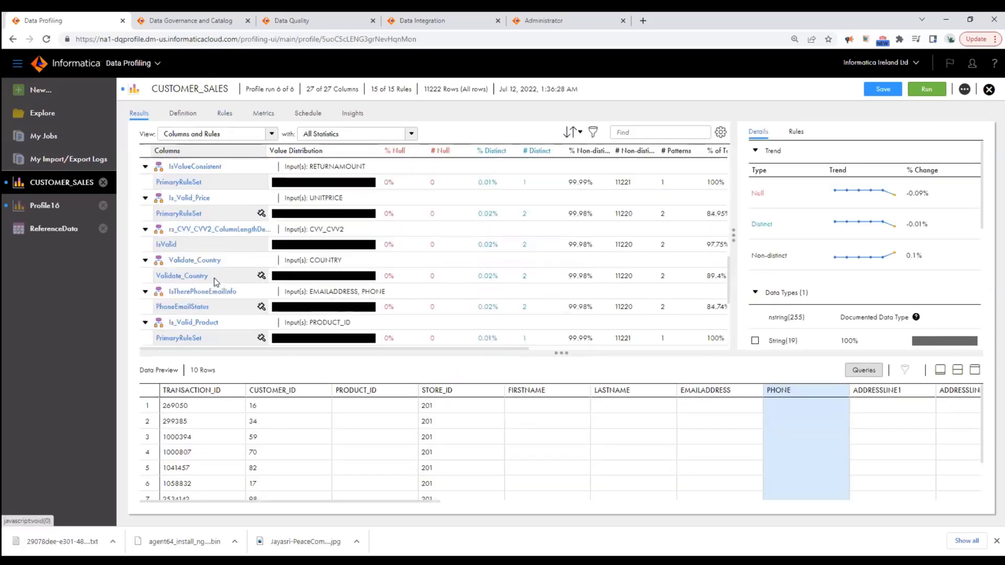
scroll(183, 208, "up", 3)
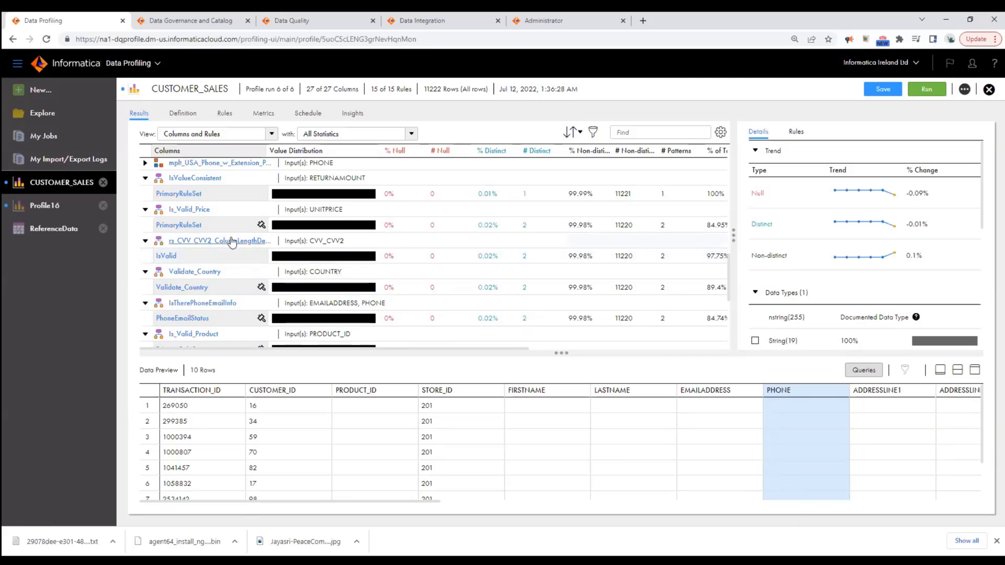
scroll(227, 260, "up", 1)
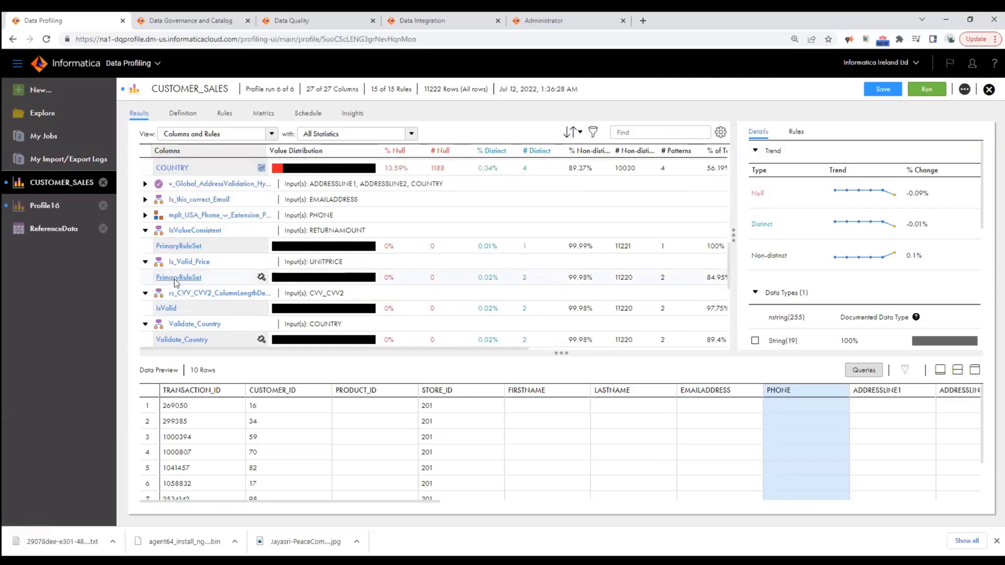
scroll(199, 261, "up", 3)
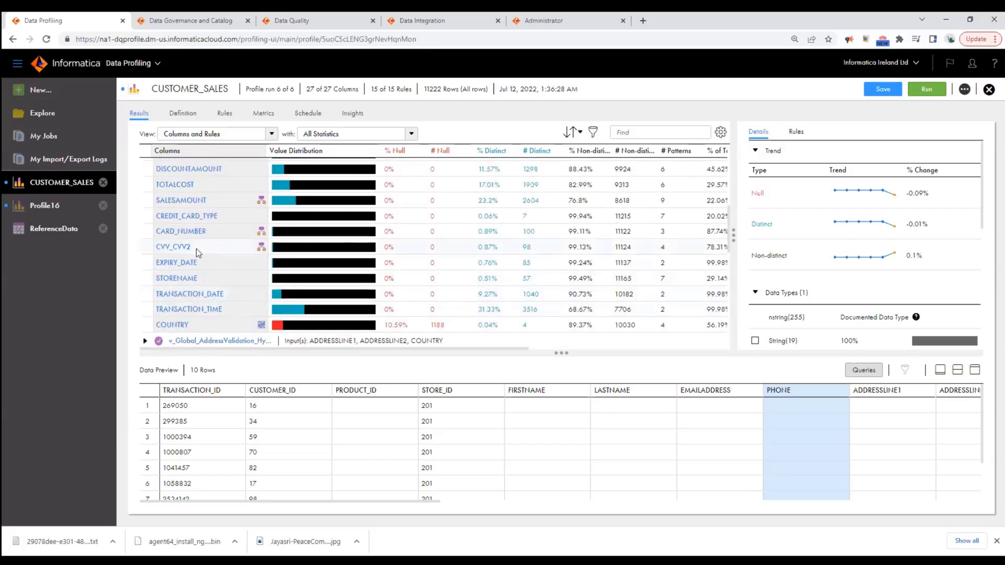
left_click(353, 113)
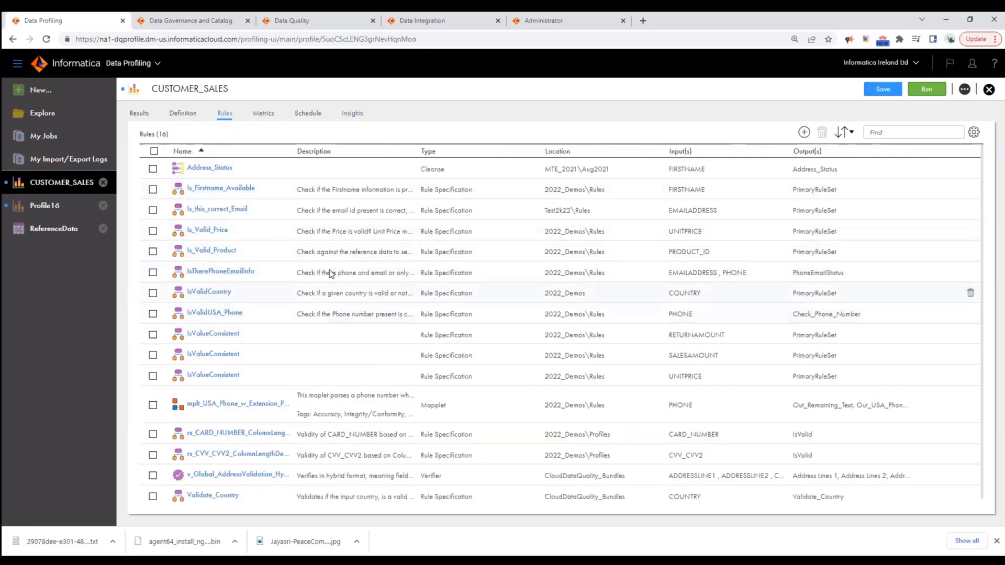
Step: Switch to Data Quality and view the asset types available for creation without creating one
left_click(283, 23)
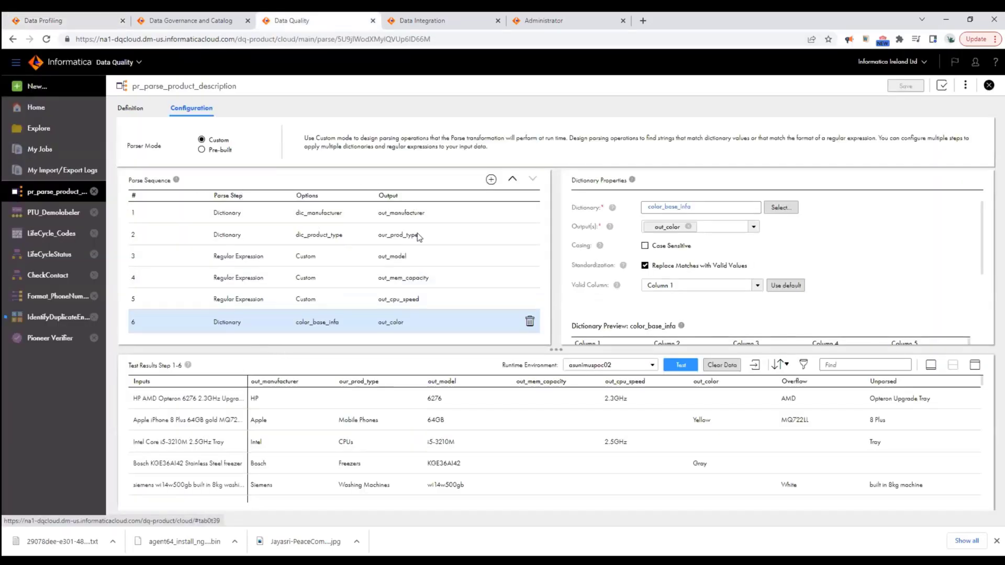
left_click(46, 86)
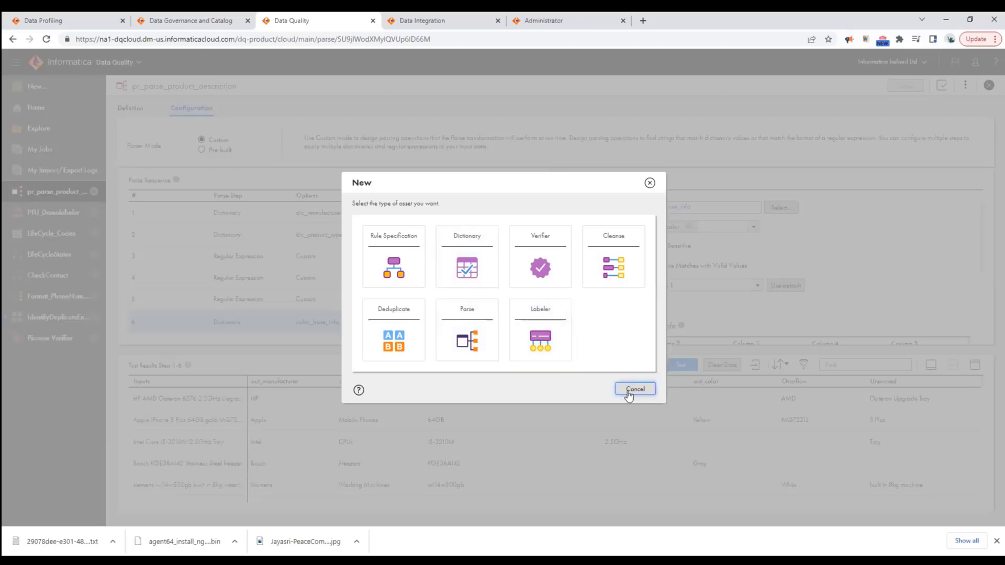
left_click(650, 184)
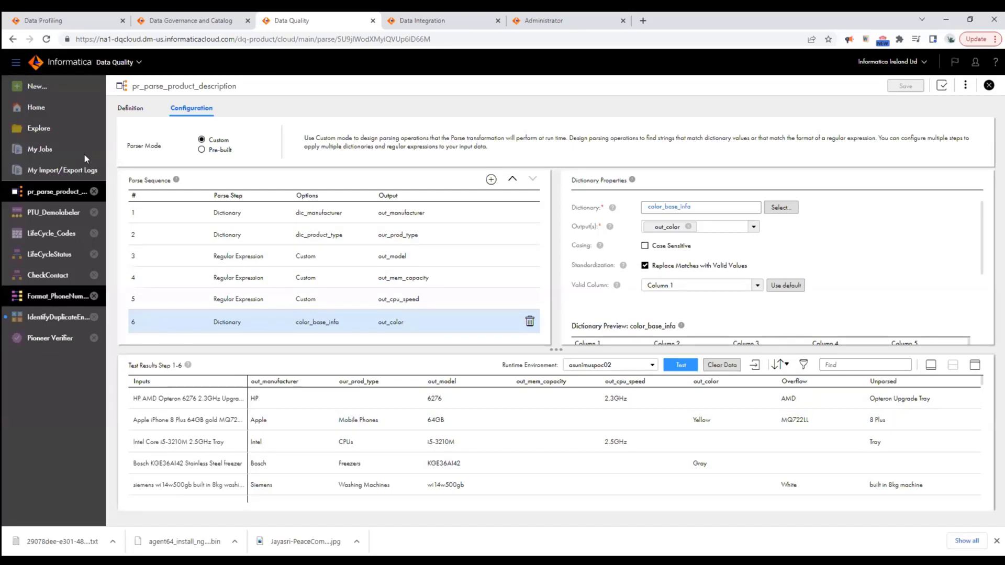
Step: Open the IdentifyDuplicateEntities asset and inspect its consolidation and deduplication settings
left_click(90, 303)
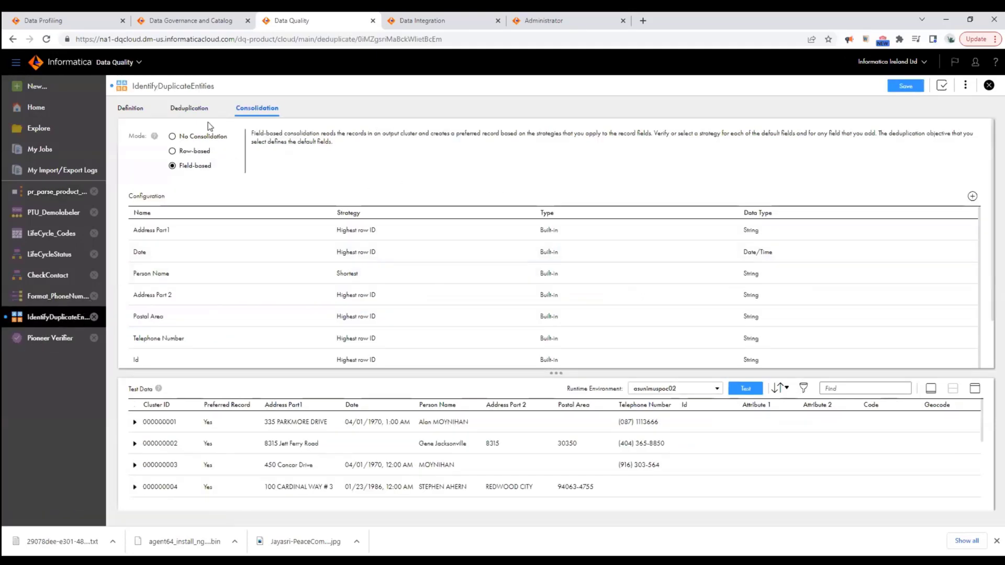
left_click(192, 110)
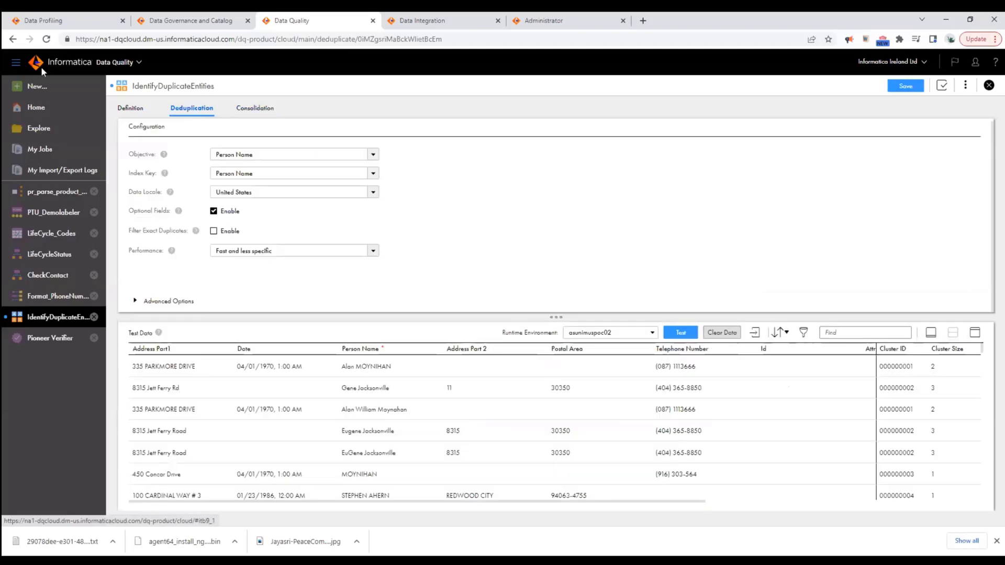
Step: Create a new Deduplicate asset and show its deduplication configuration
left_click(39, 89)
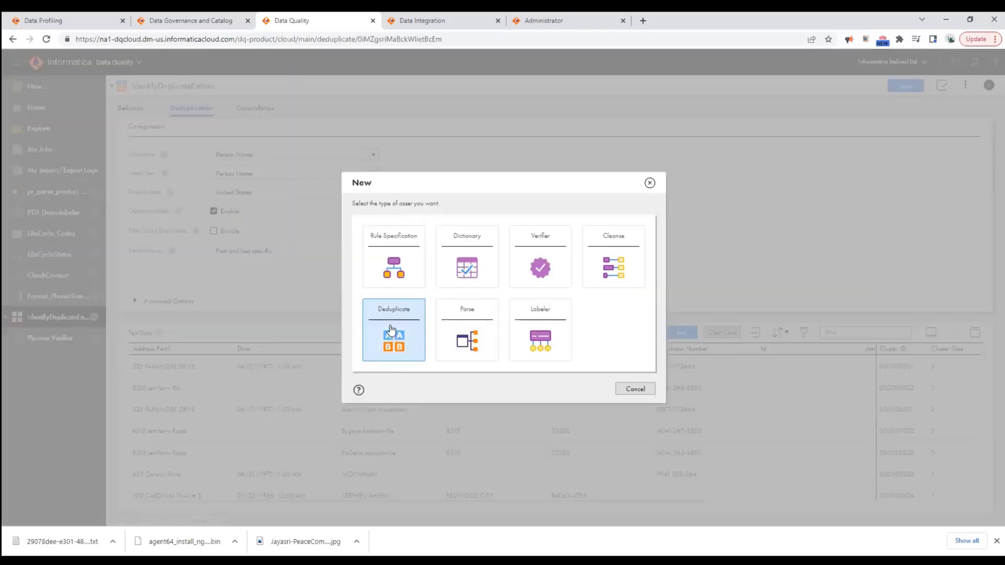
left_click(398, 340)
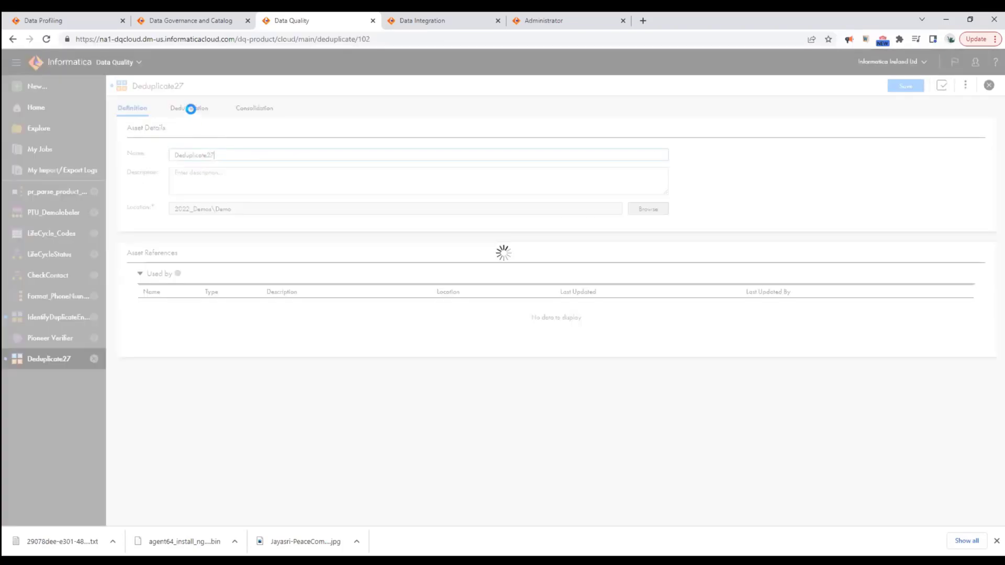
left_click(190, 110)
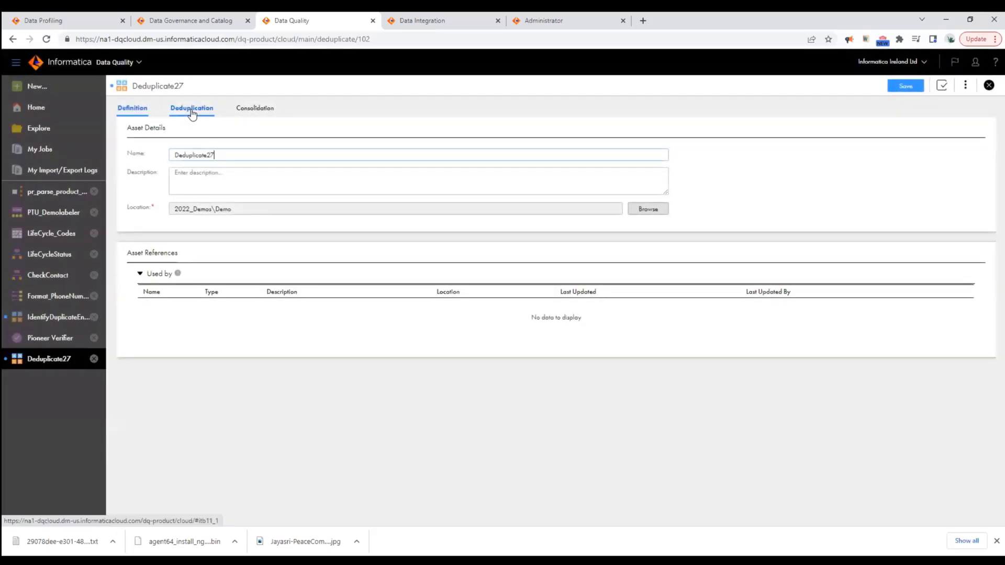
left_click(193, 111)
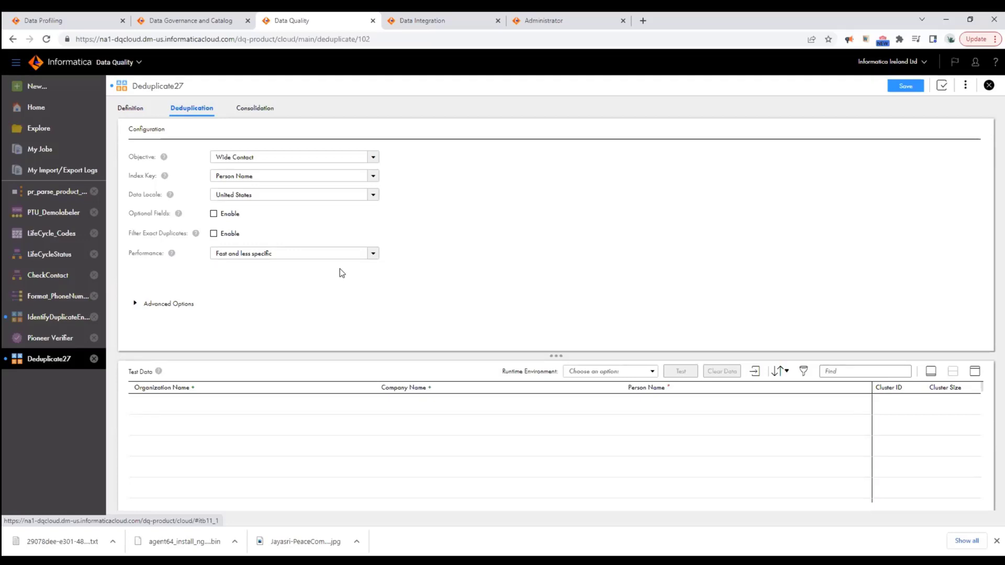
Step: Examine the available deduplication objectives and keep Wide Contact
left_click(374, 158)
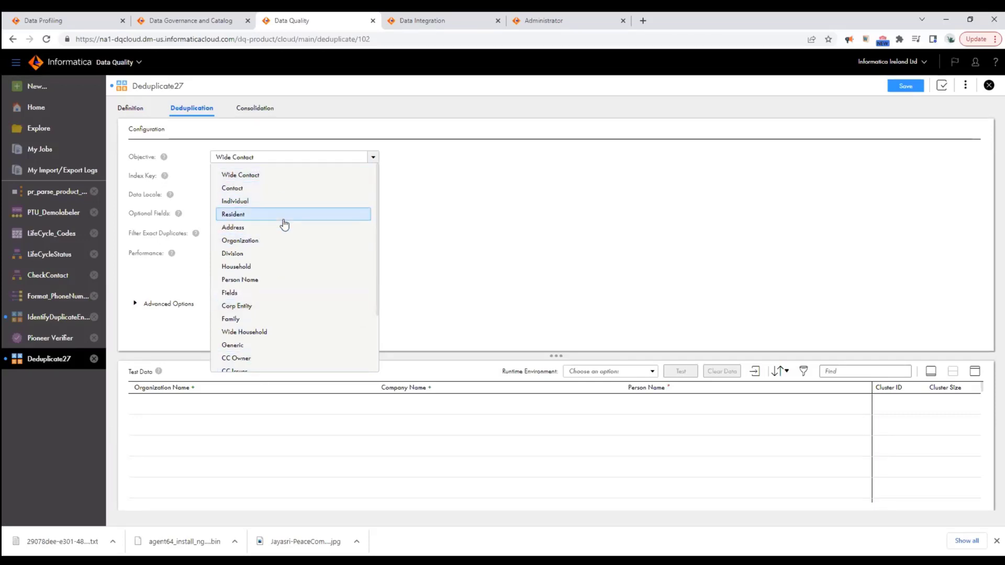
scroll(284, 225, "down", 3)
scroll(276, 256, "up", 3)
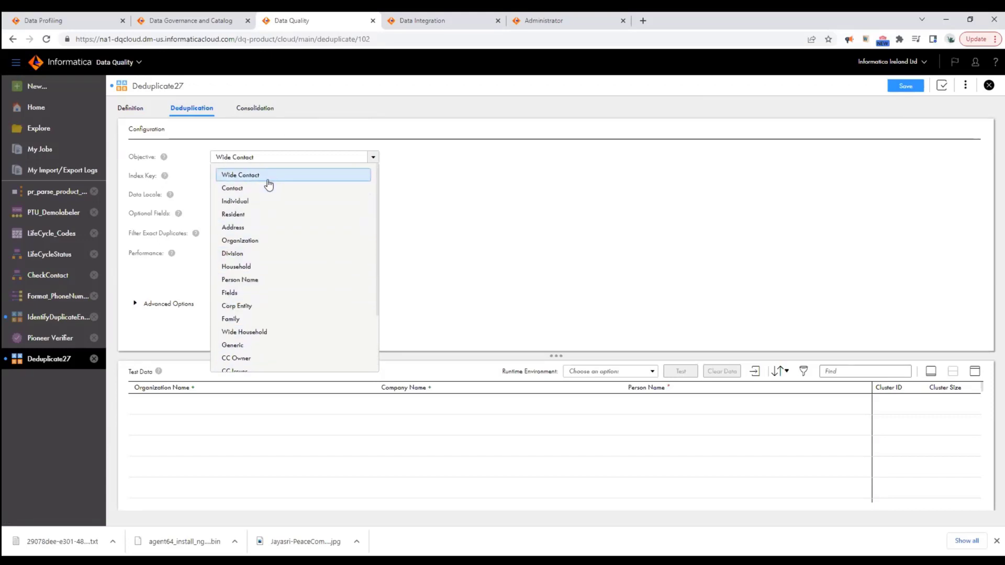
left_click(444, 184)
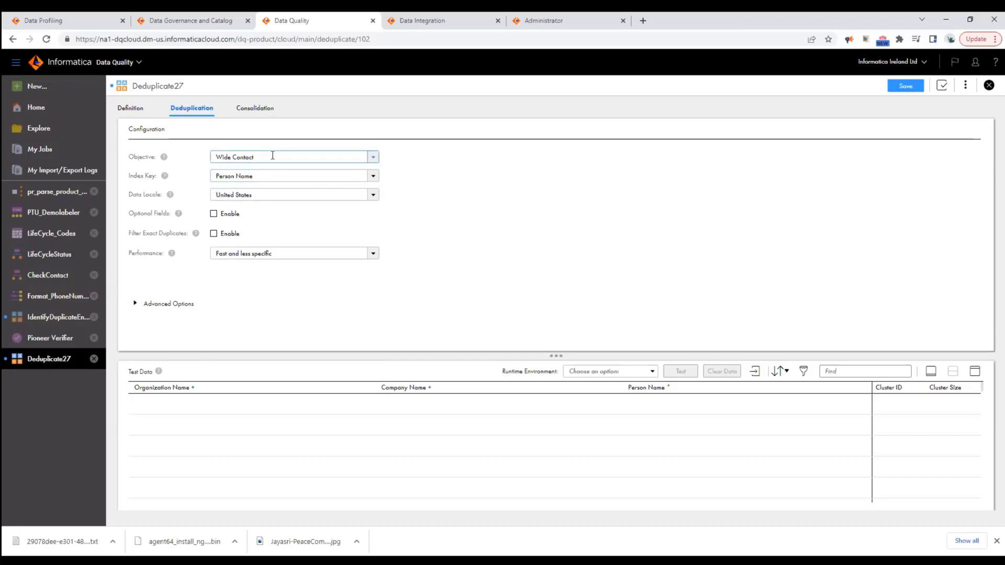
Step: View the available Index Key and Data Locale options, keeping Person Name and United States
left_click(373, 177)
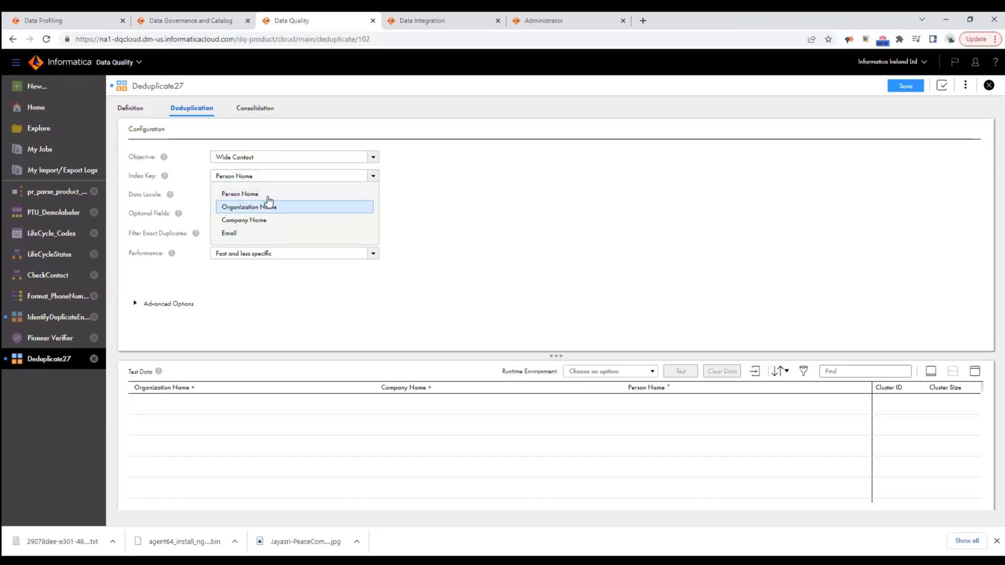
left_click(428, 194)
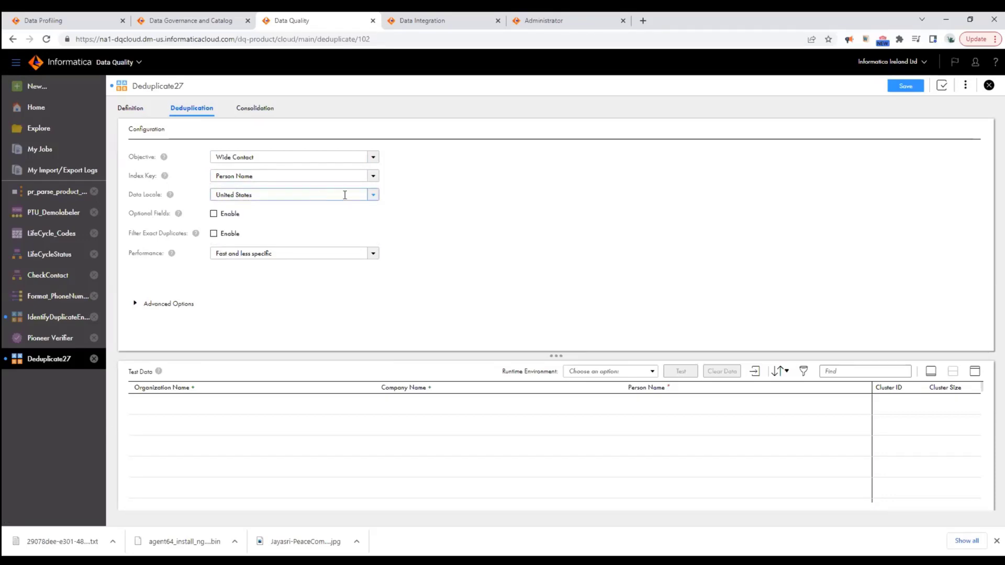
left_click(374, 196)
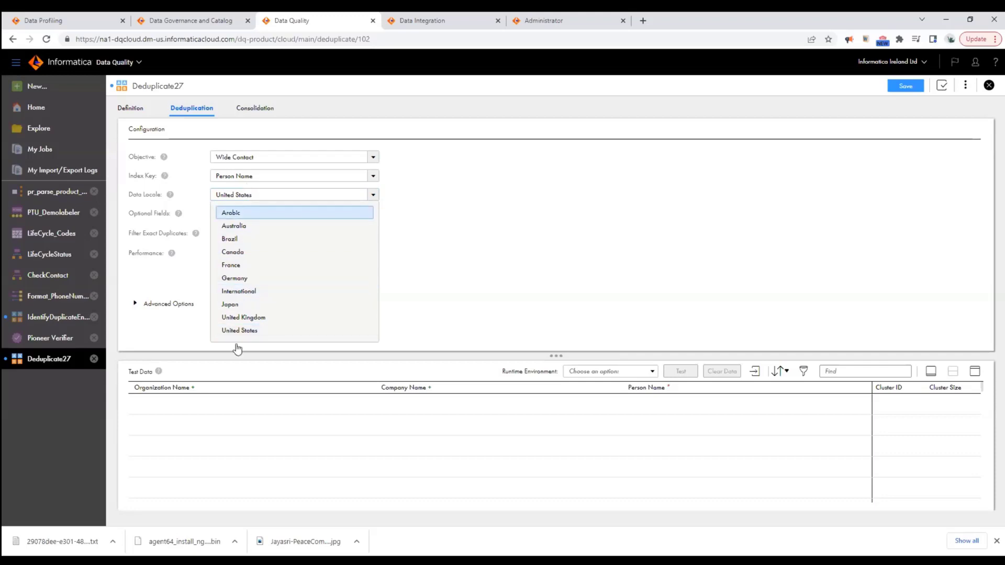
left_click(468, 229)
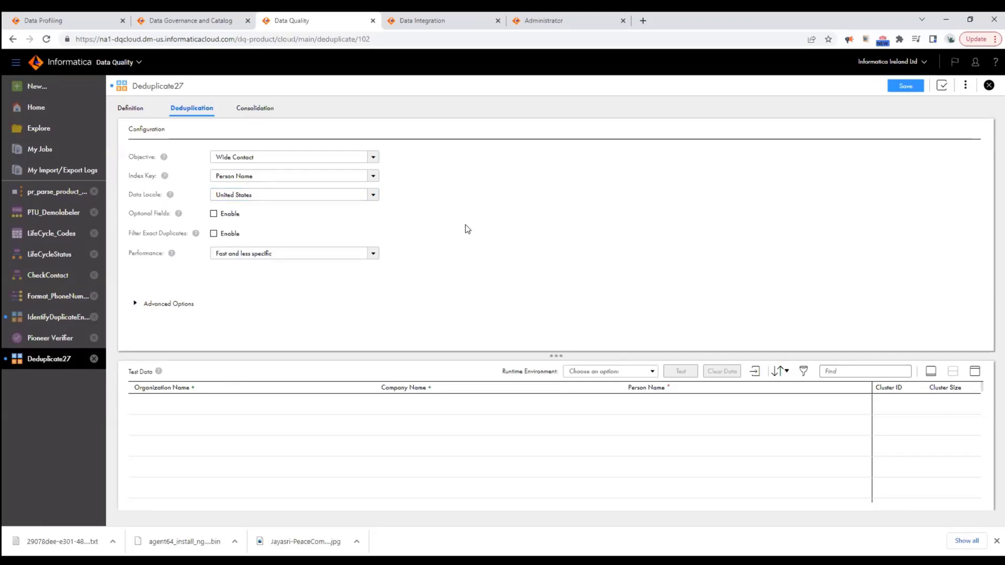
Step: Expand the advanced options, set Performance to Custom, and review the accuracy, confidence, key level and deduplication threshold settings
left_click(135, 306)
scroll(356, 286, "down", 1)
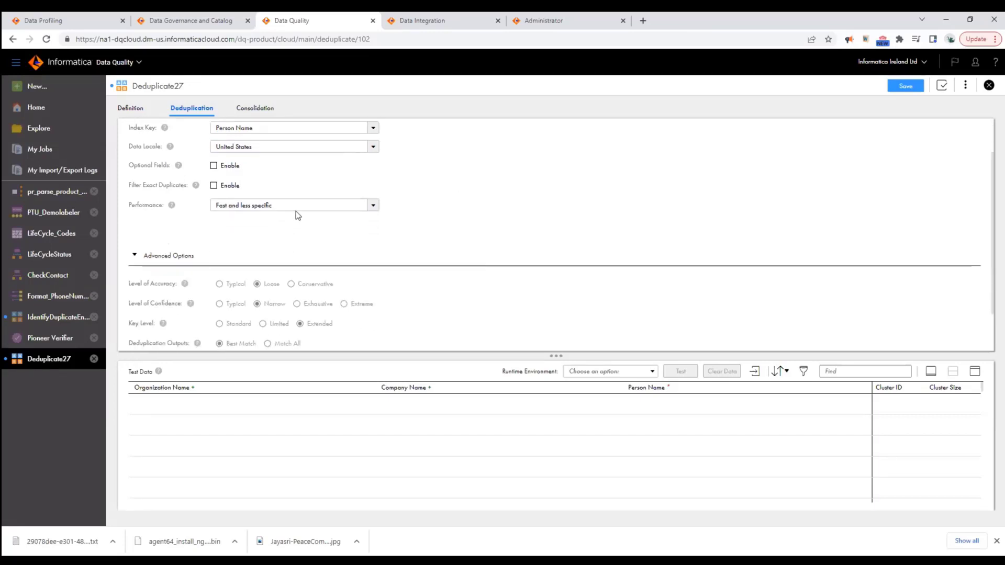
left_click(374, 207)
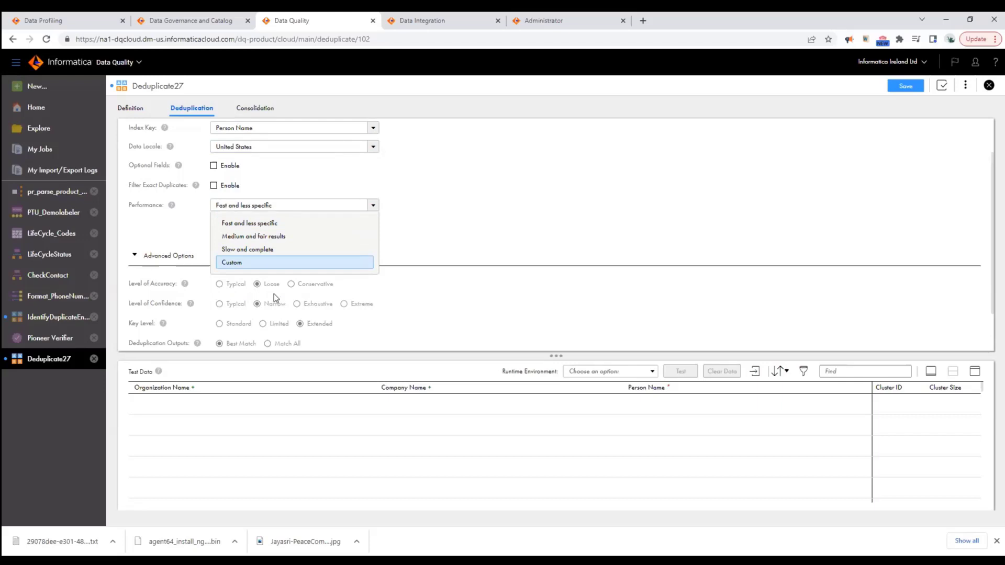
left_click(239, 267)
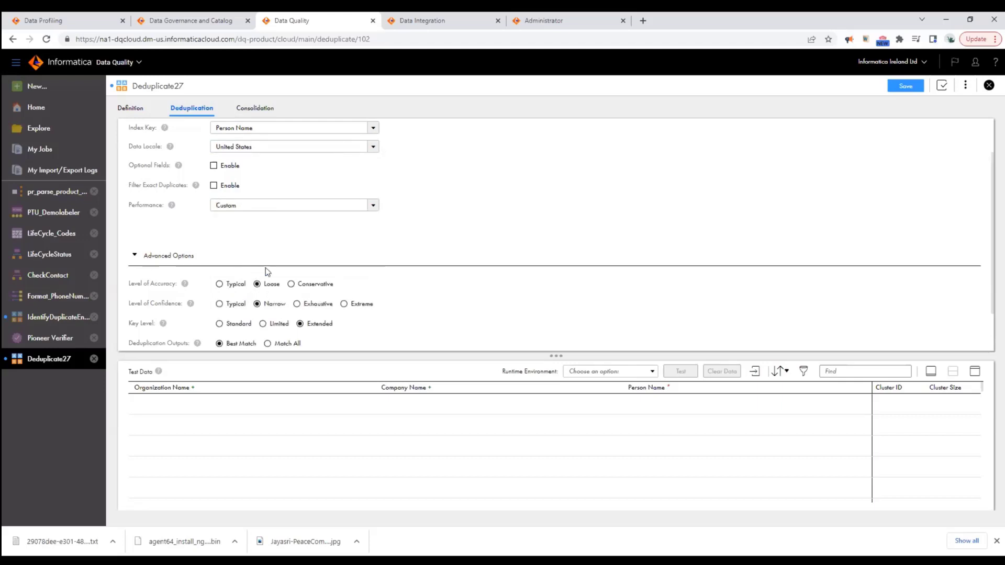
scroll(266, 268, "down", 1)
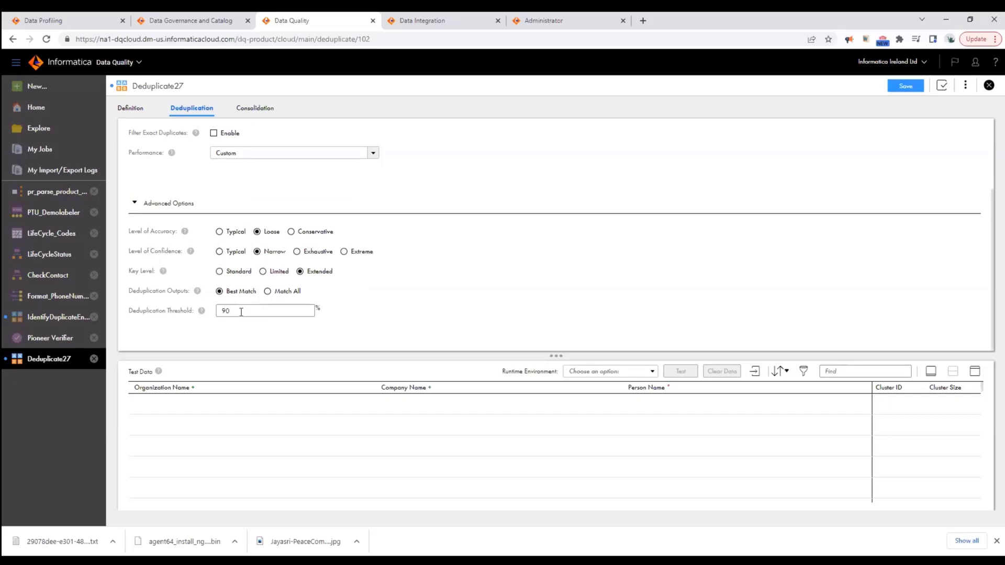
left_click_drag(242, 312, 218, 312)
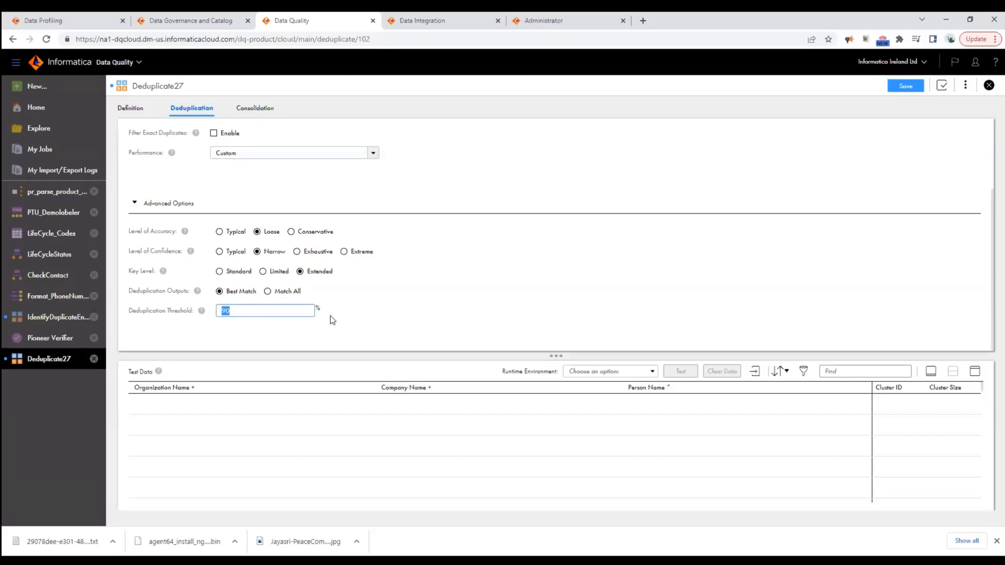
scroll(391, 322, "up", 2)
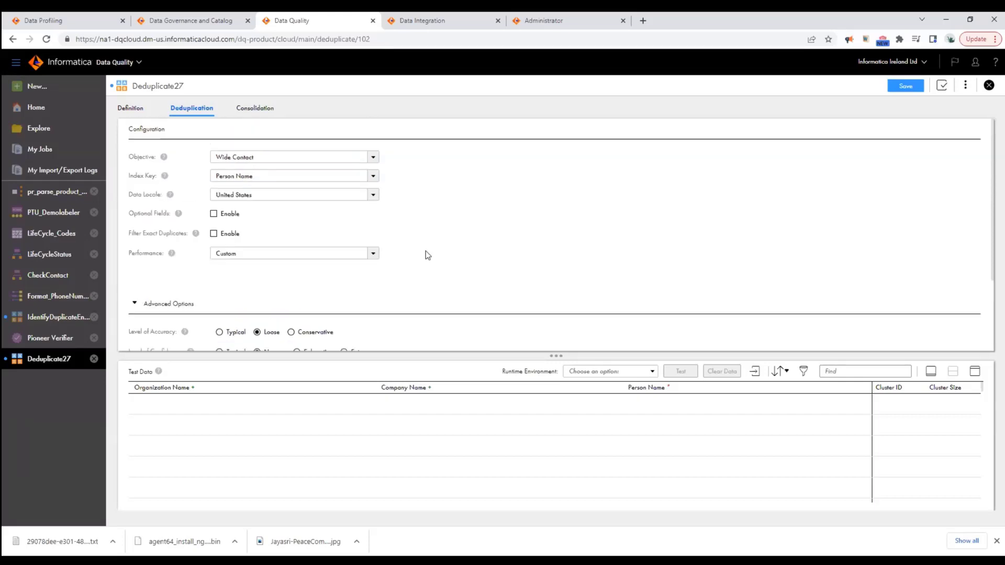
Step: Switch to the IdentifyDuplicateEntities asset and compare the cluster IDs and cluster sizes of matching records in its test data
left_click(51, 318)
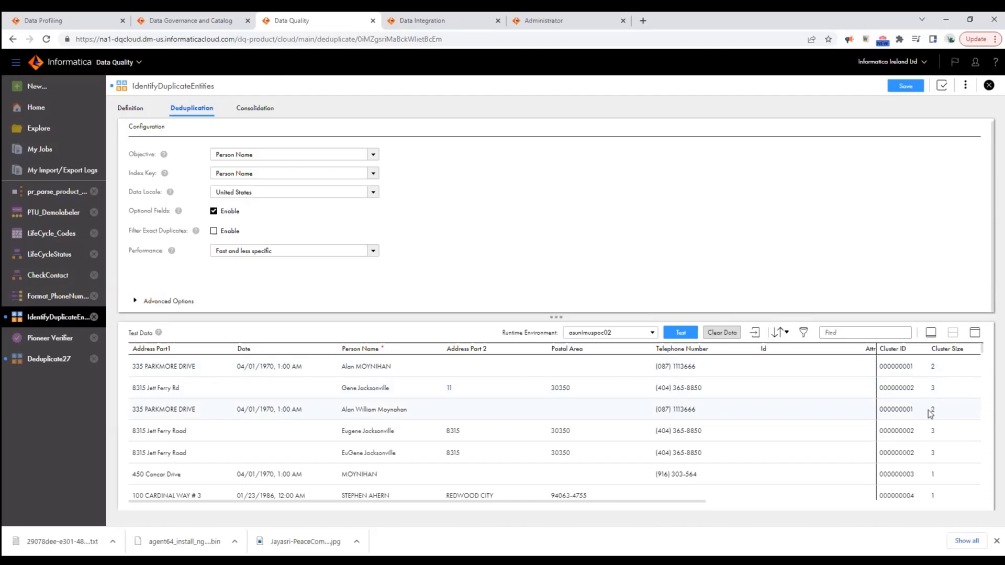
double_click(933, 367)
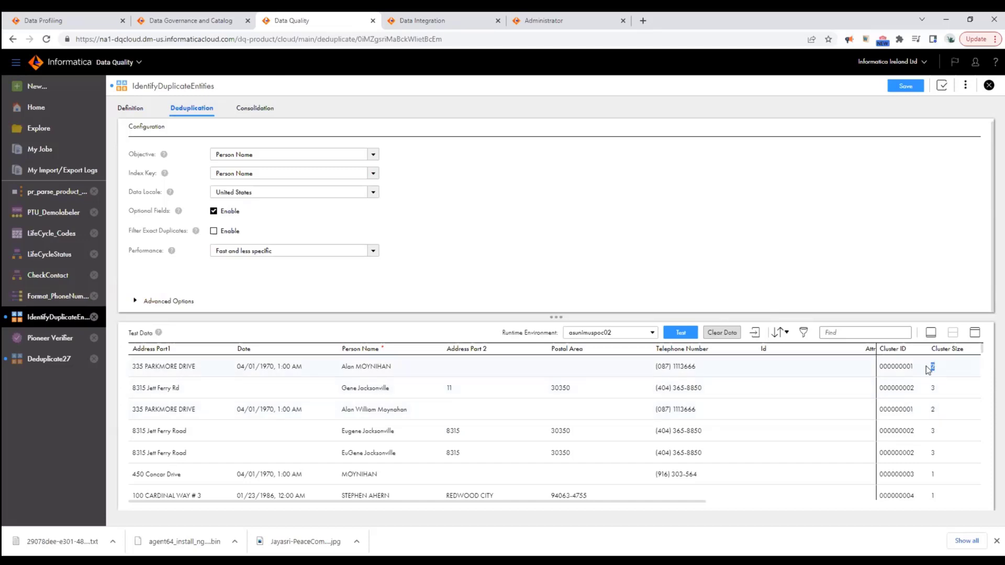
left_click_drag(914, 409, 901, 410)
left_click(912, 388)
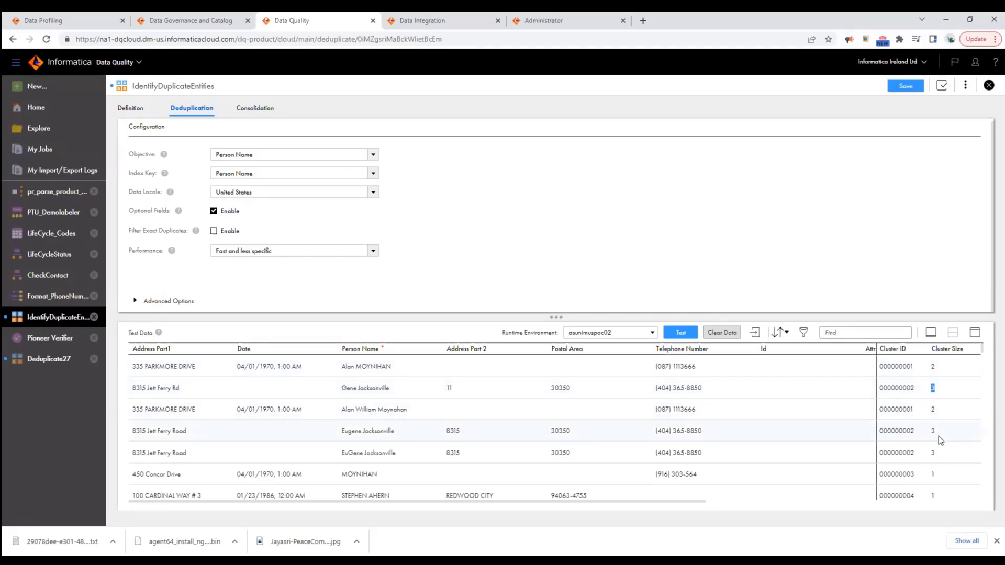
left_click_drag(942, 432, 923, 430)
Step: Show the asset's field-based consolidation settings and expand the records of cluster 000000001 in the test data
left_click(255, 108)
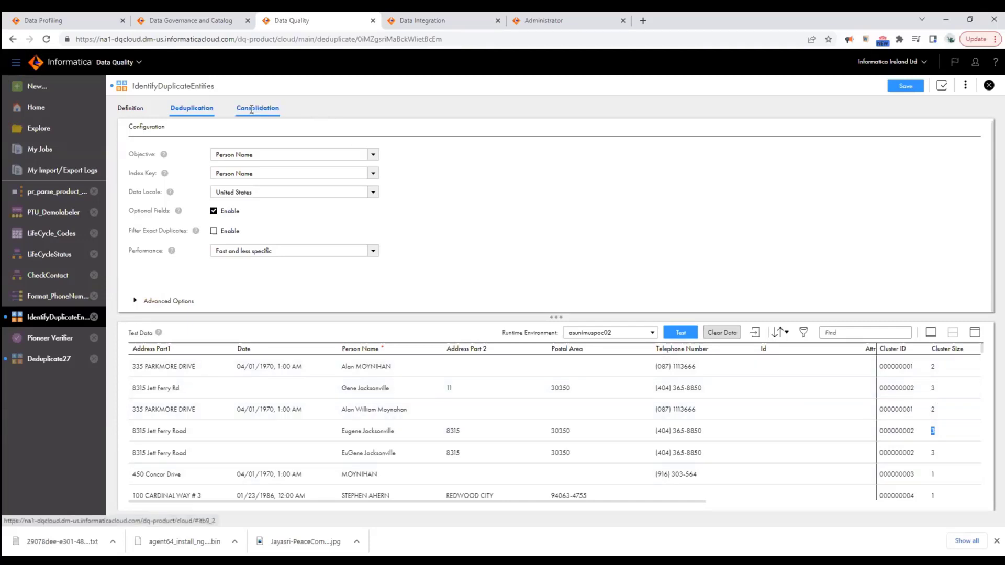
left_click_drag(371, 372, 375, 329)
scroll(327, 265, "down", 2)
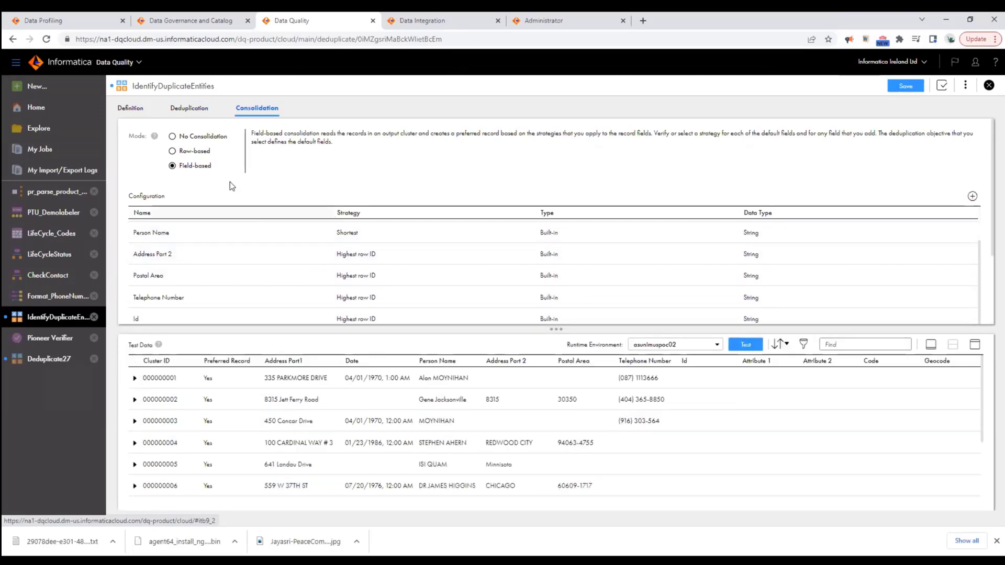
left_click(135, 378)
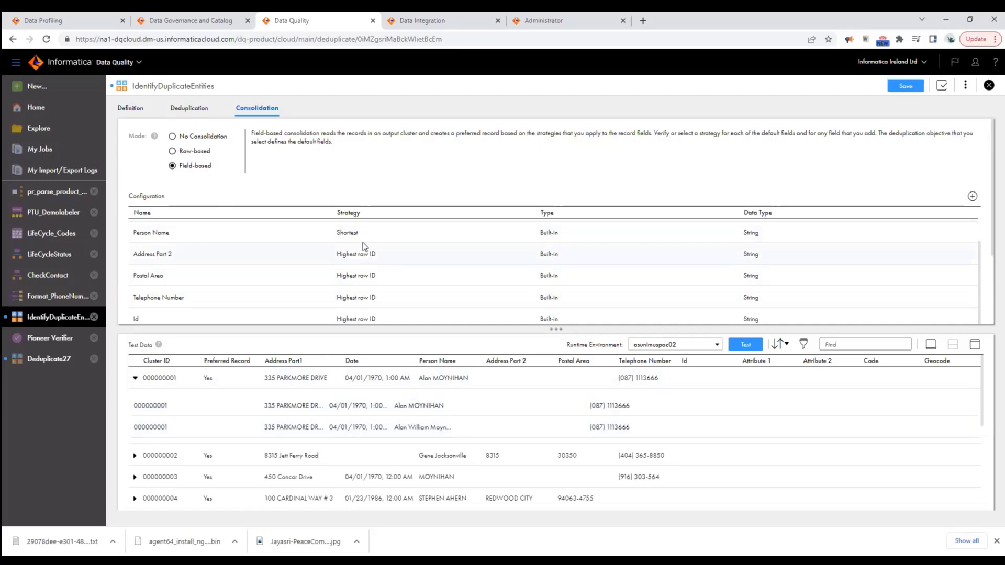
Step: Examine the consolidation strategy assigned to each field, from Address Part1 through Geocode
scroll(187, 263, "down", 1)
scroll(186, 263, "down", 3)
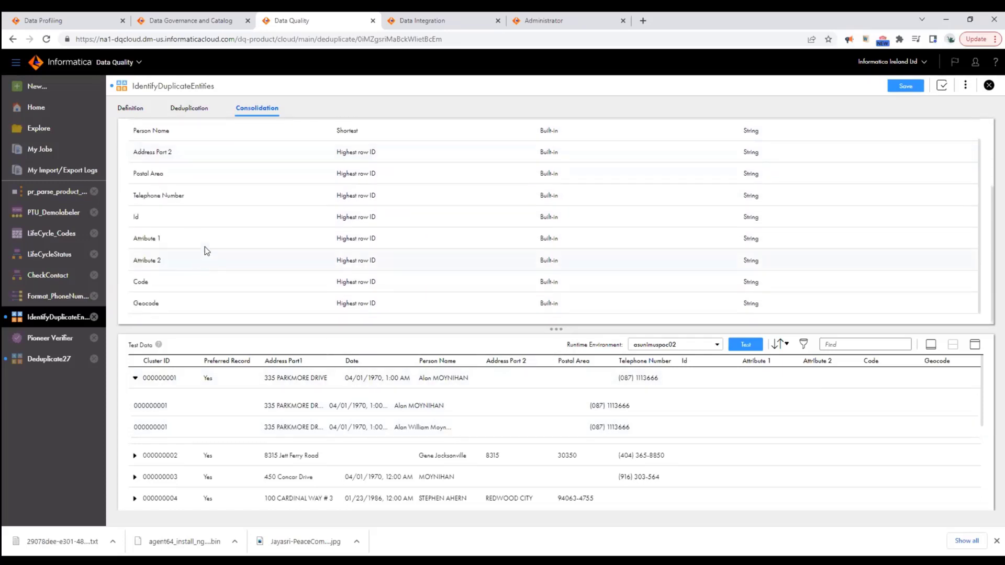
scroll(237, 217, "up", 1)
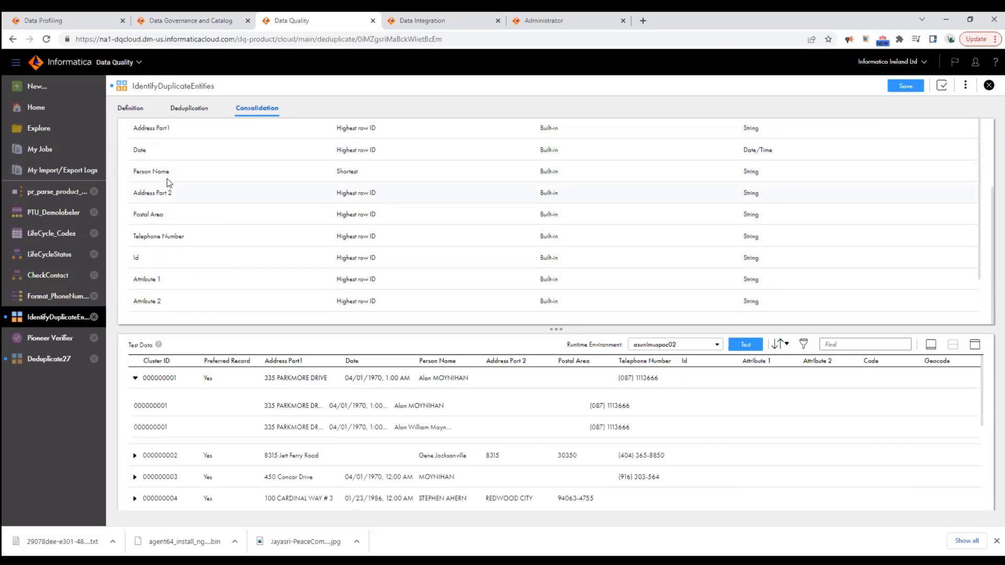
scroll(191, 175, "up", 1)
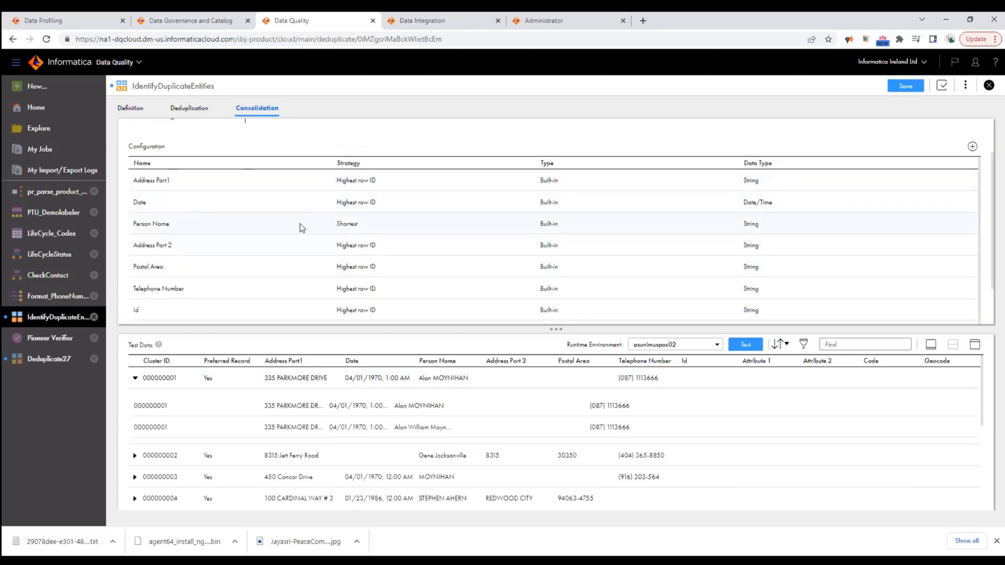
scroll(366, 209, "down", 1)
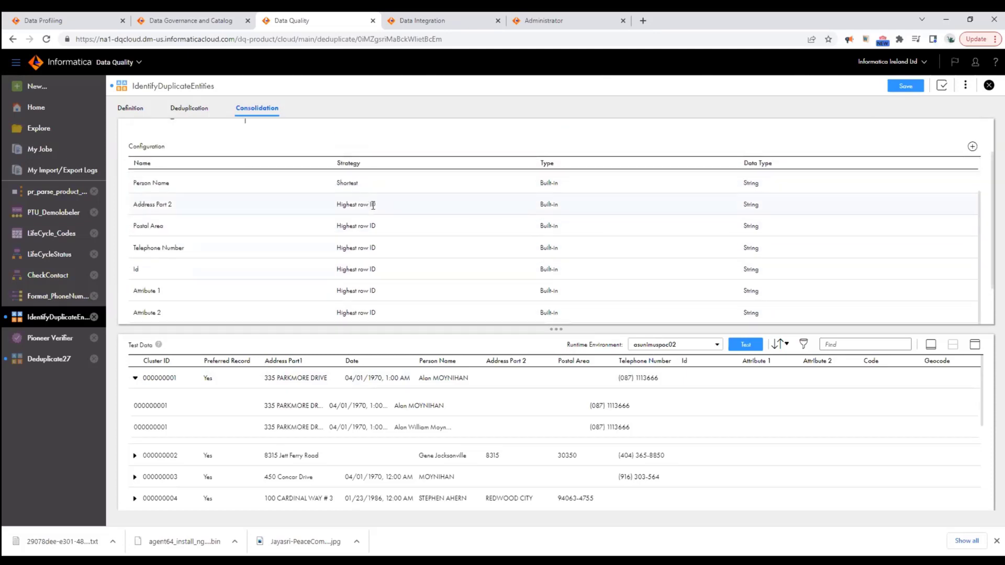
scroll(387, 240, "up", 2)
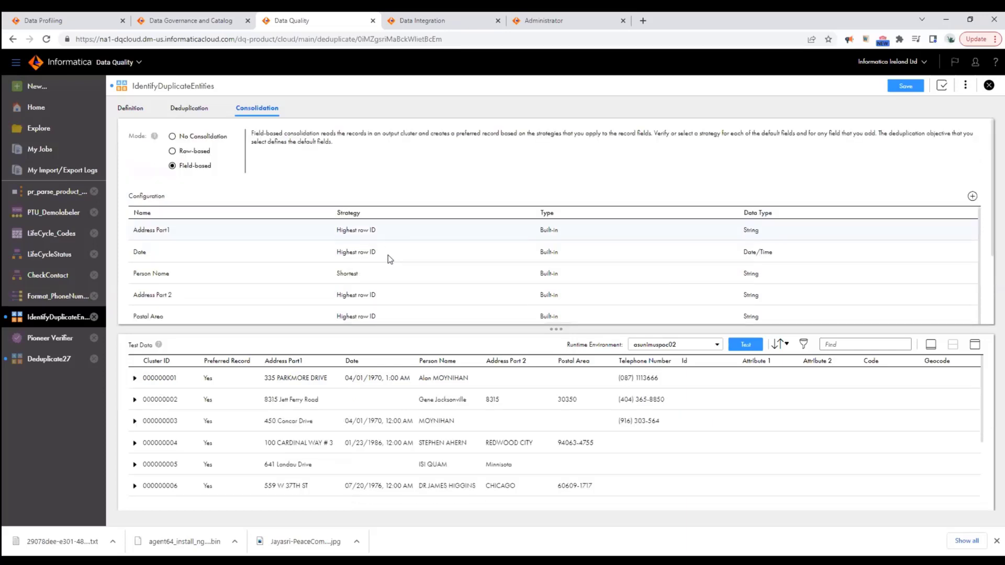
Step: View the strategy options for the Date field without changing it, and expand the records of cluster 000000002
left_click(378, 253)
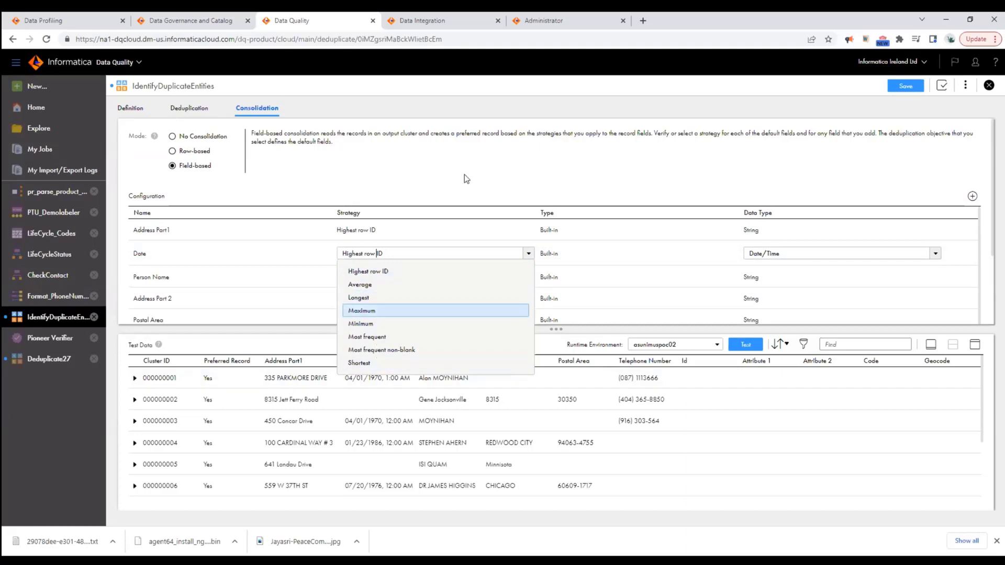
left_click(460, 418)
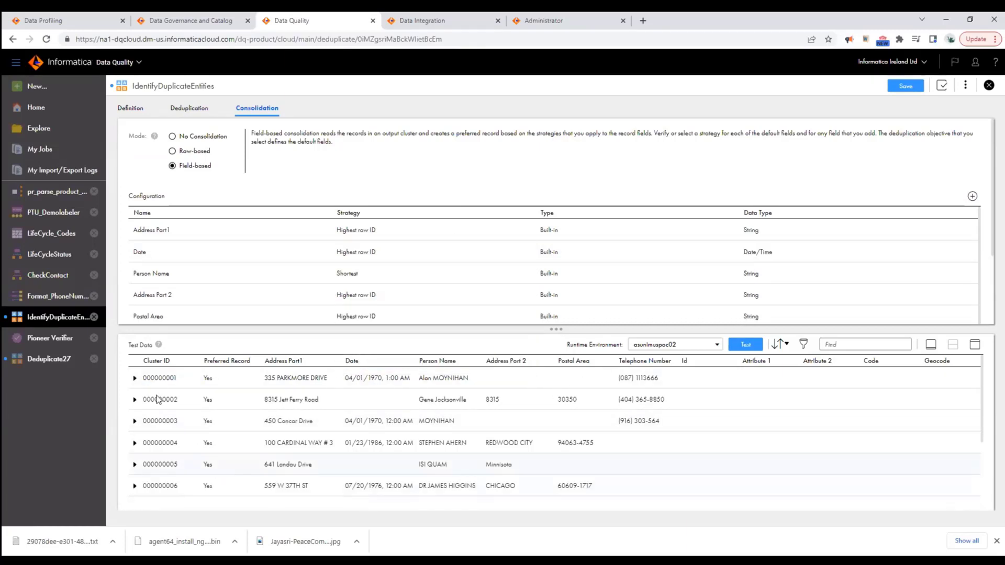
left_click(135, 399)
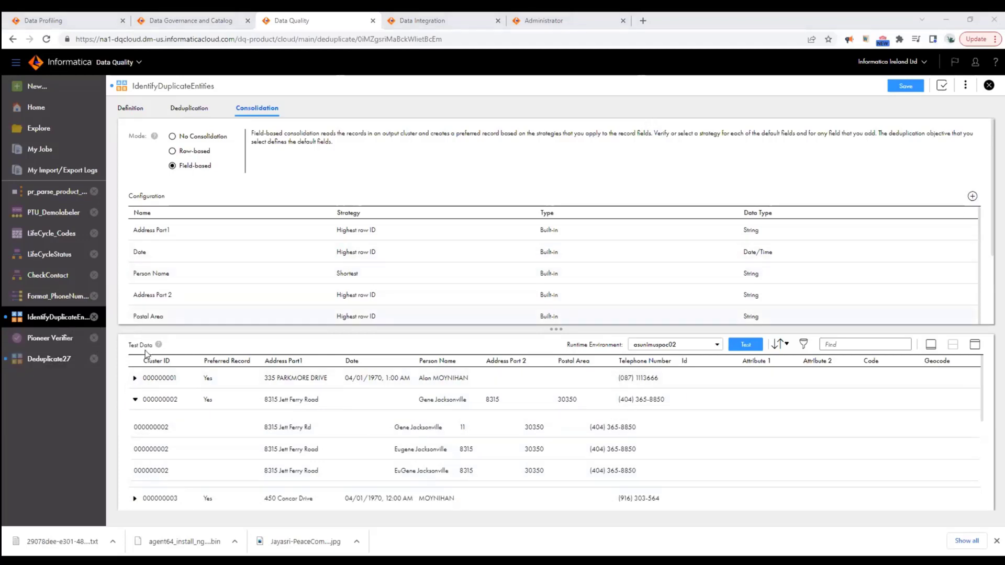
Step: Open the Format_PhoneNumber cleanse asset, view the asset types available for creation without creating one, and show its definition details
left_click(41, 299)
left_click(37, 86)
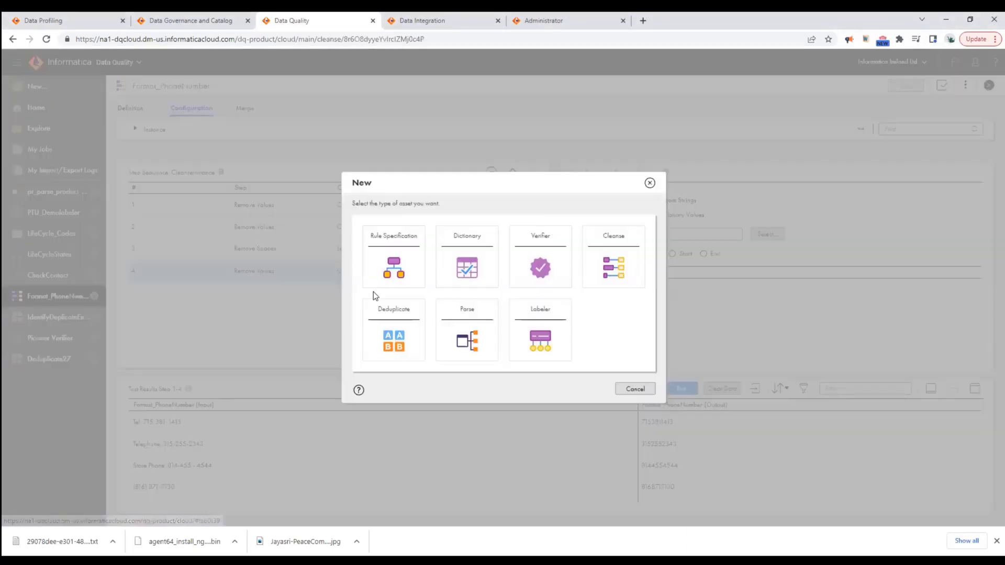
left_click(641, 392)
left_click(138, 108)
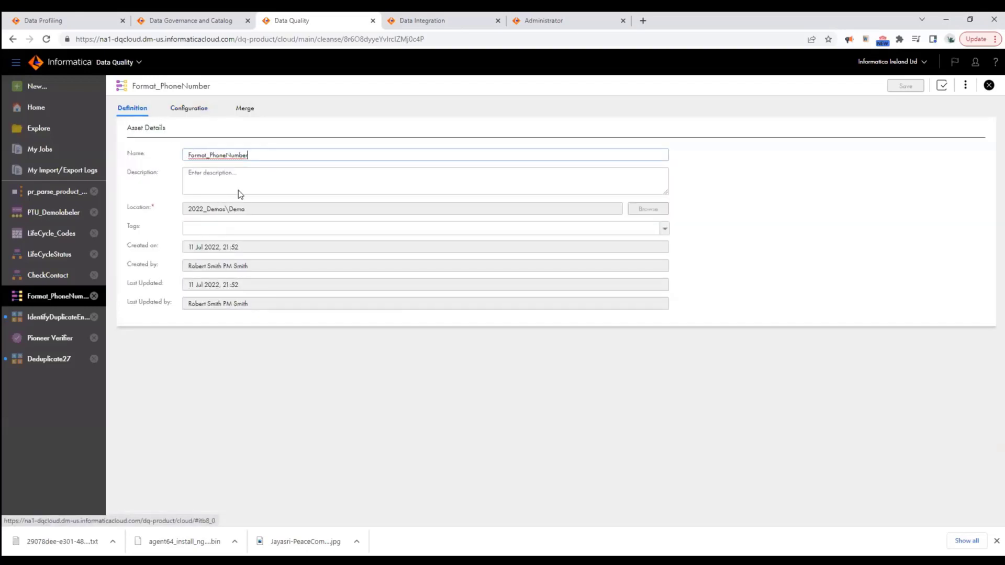
Step: Show the asset's cleanse configuration and view the step types that can be added, without adding one
left_click(187, 108)
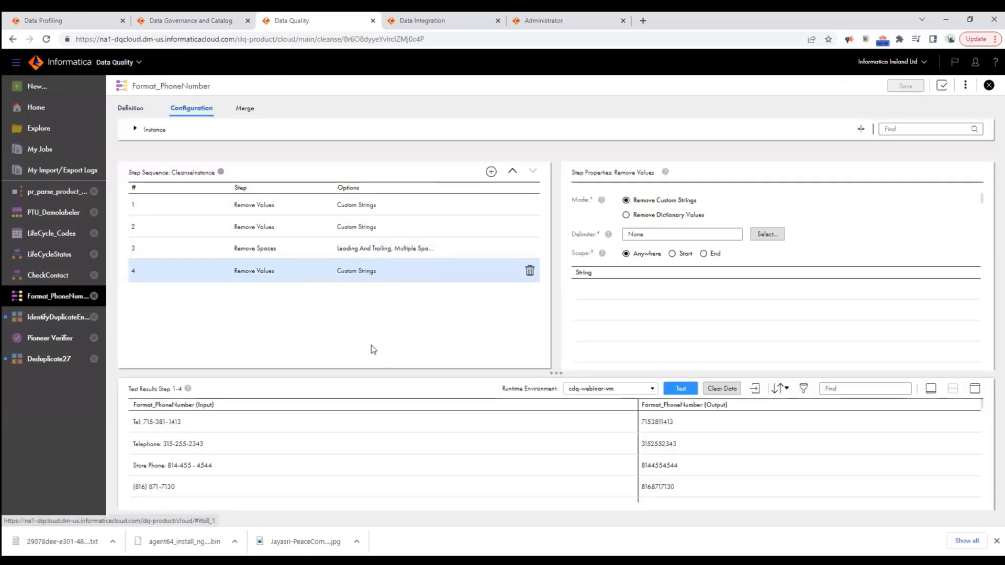
left_click(491, 172)
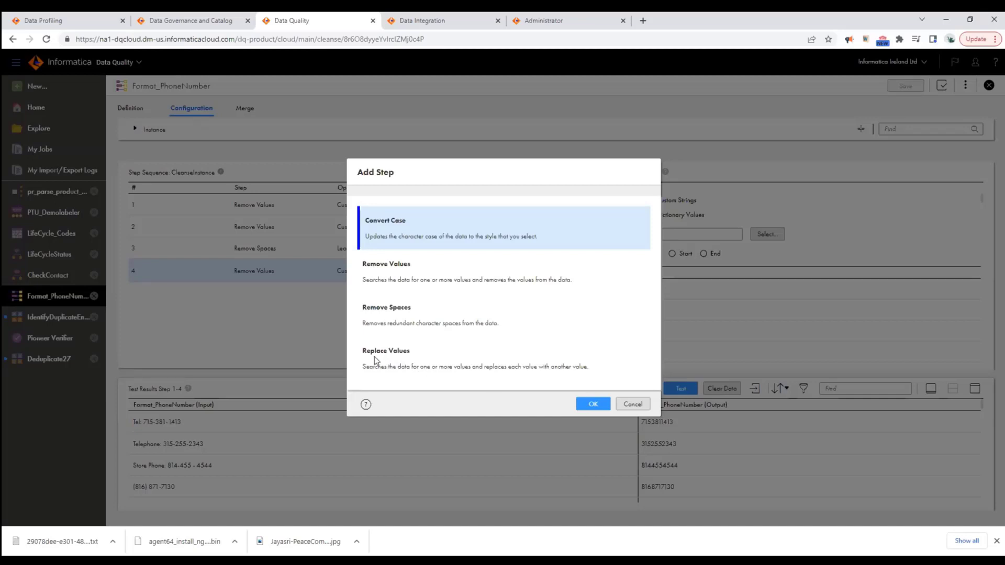
left_click(629, 404)
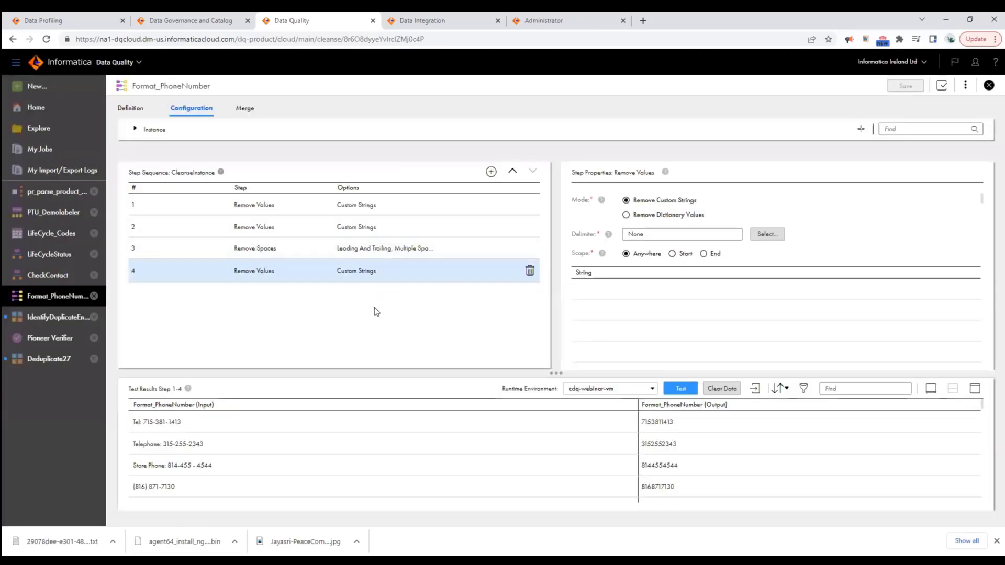
Step: Inspect the custom strings of the first Remove Values step and the settings of the Remove Spaces step
left_click(302, 209)
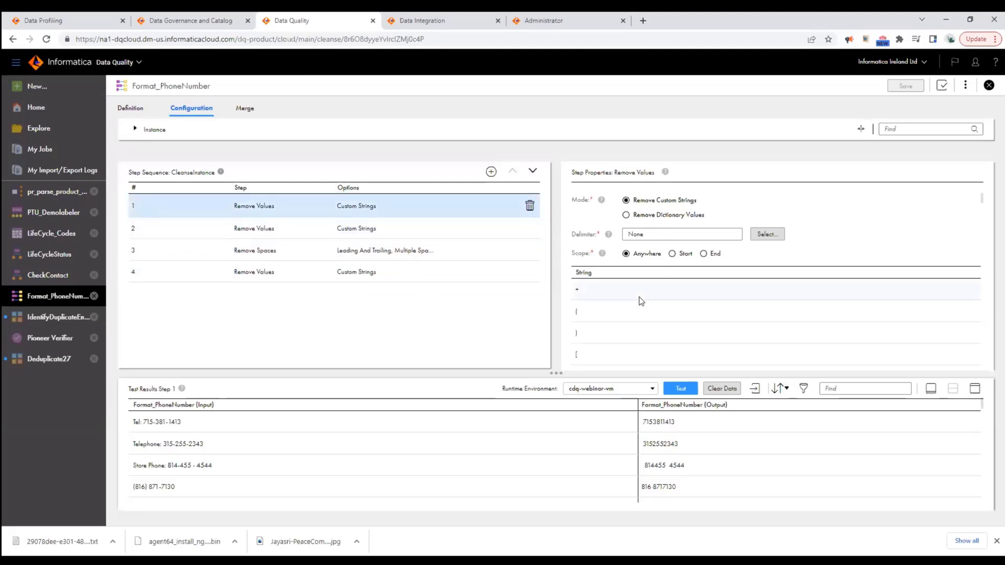
scroll(629, 291, "down", 1)
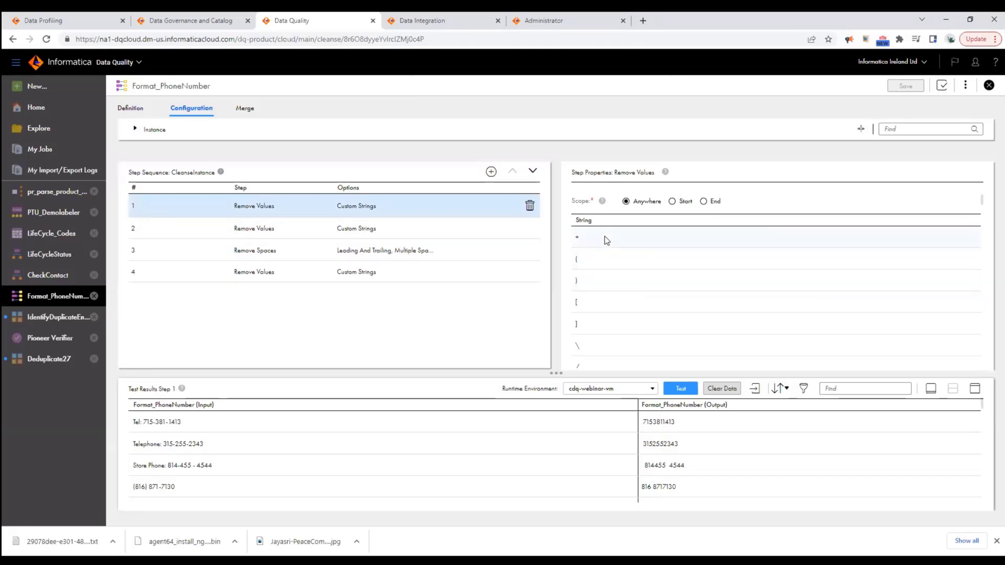
scroll(602, 237, "down", 5)
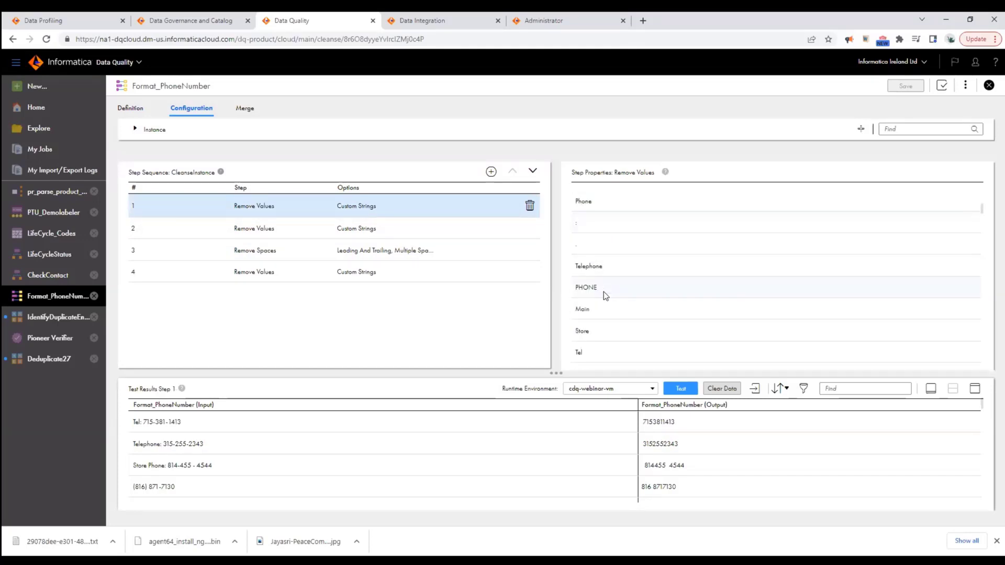
scroll(602, 251, "down", 2)
scroll(594, 303, "up", 10)
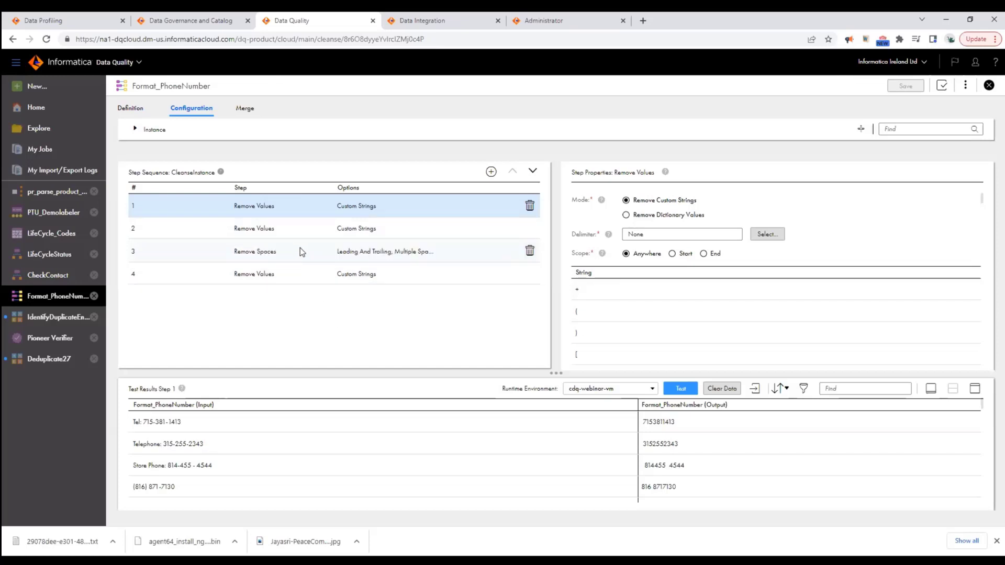
left_click(369, 253)
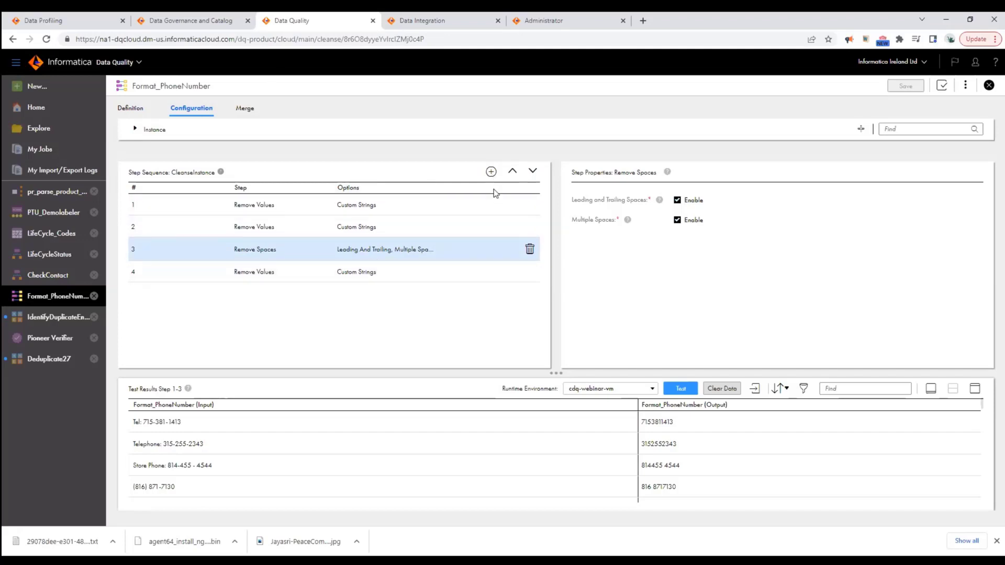
Step: Add a Replace Values step to the cleanse sequence and set its mode to Replace Input Values with Dictionary Values
left_click(491, 172)
left_click(414, 366)
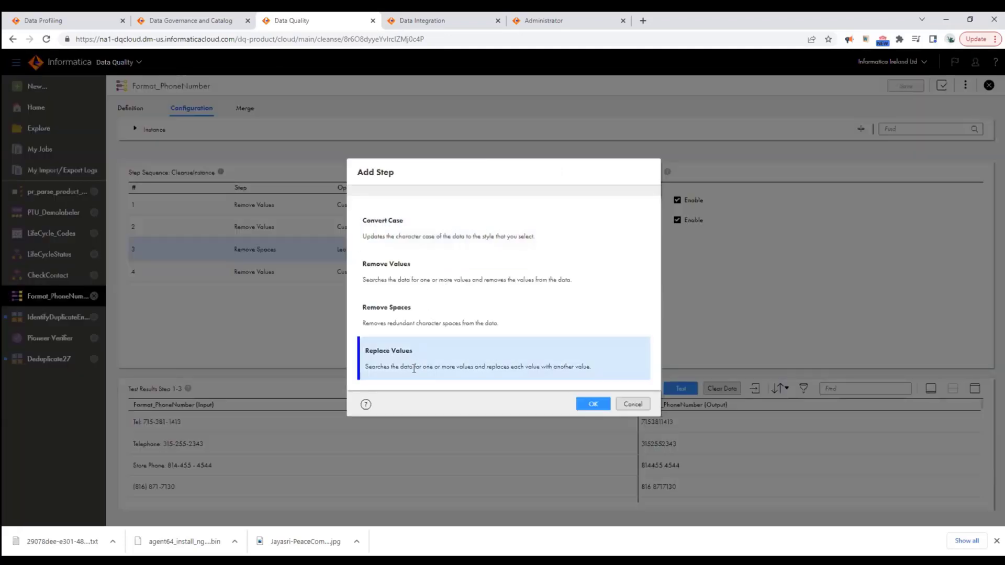
left_click(594, 405)
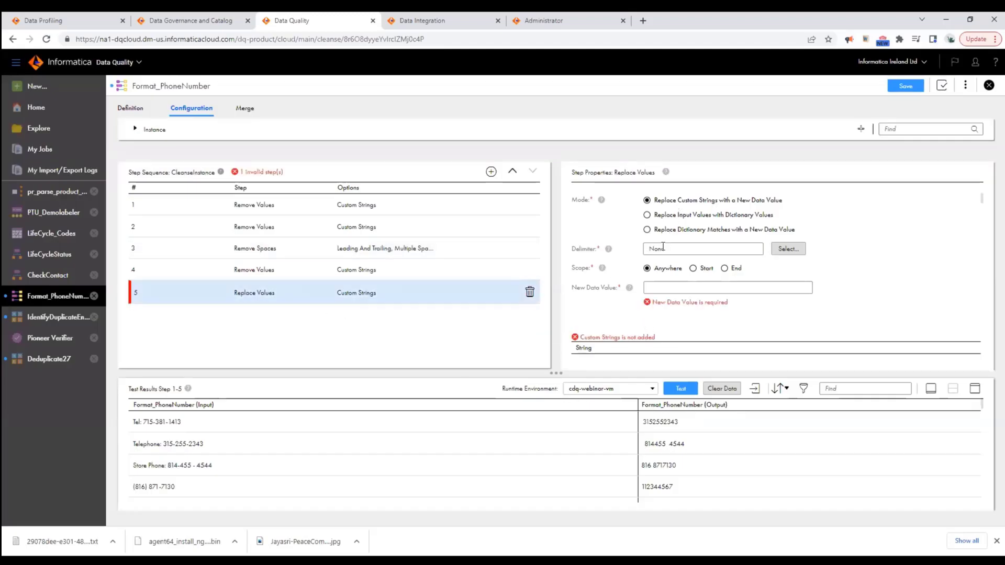
left_click(647, 214)
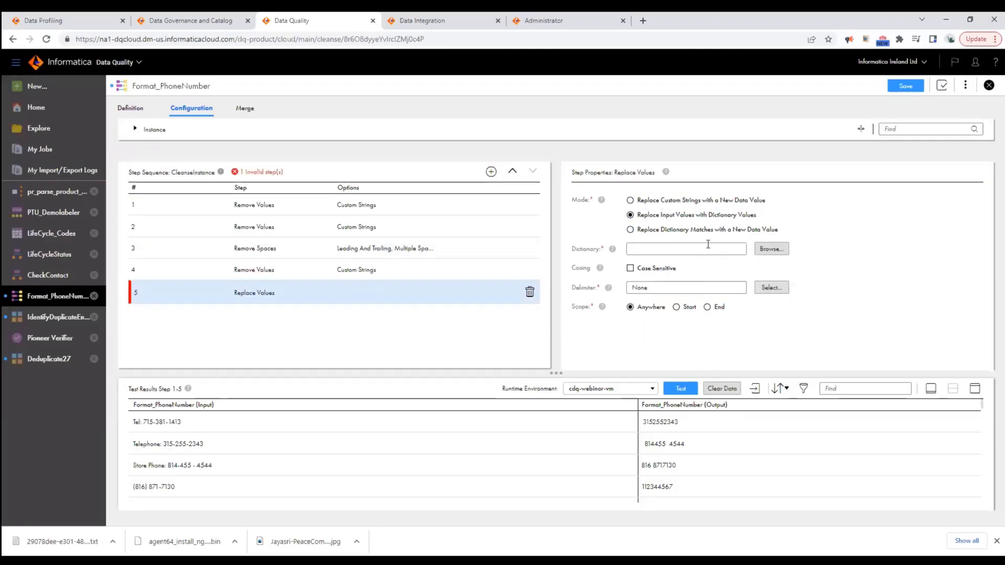
Step: Search all projects for "dictionary" and assign Dictionary1 as the dictionary of the Replace Values step
left_click(772, 248)
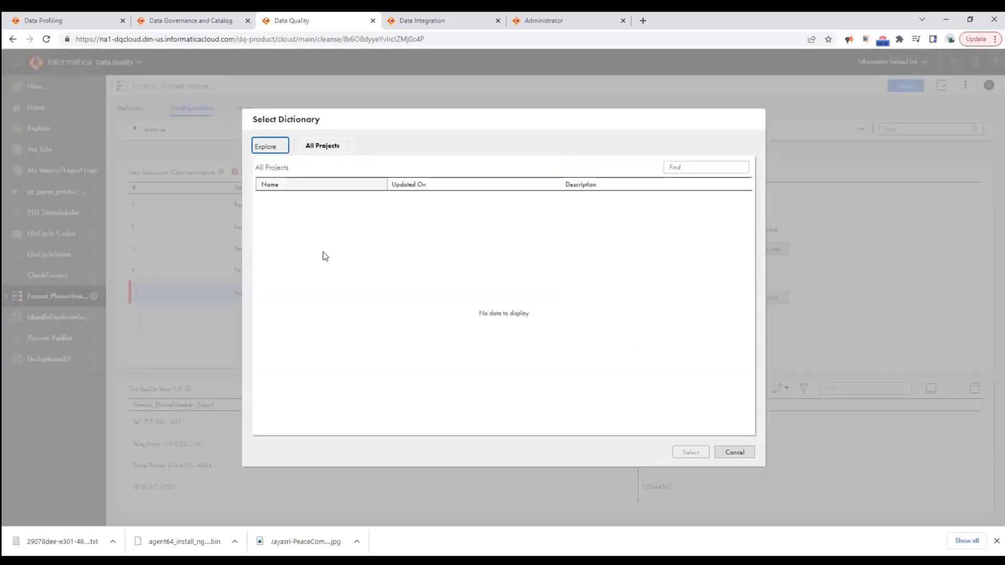
left_click(697, 167)
type("dictionary")
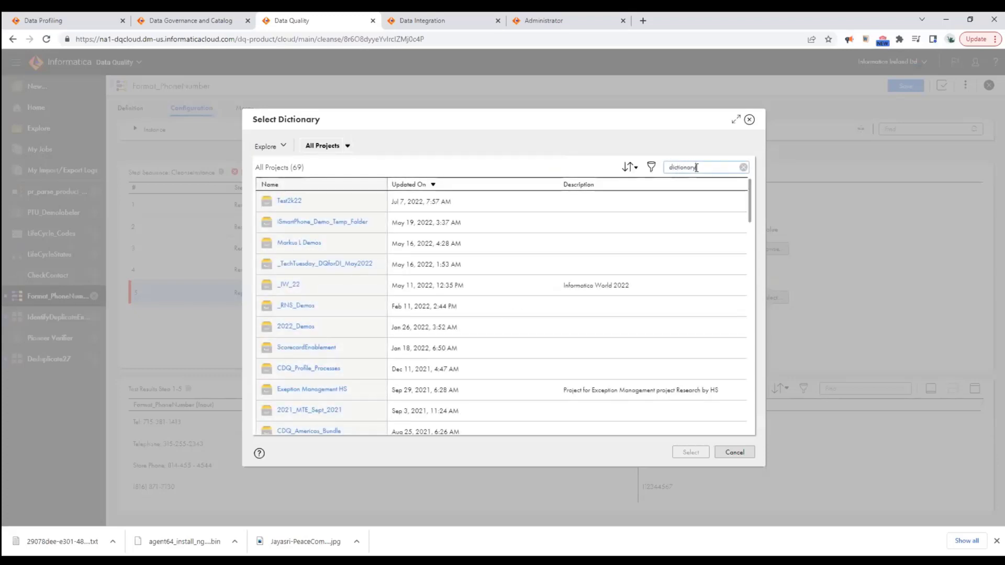
key("Return")
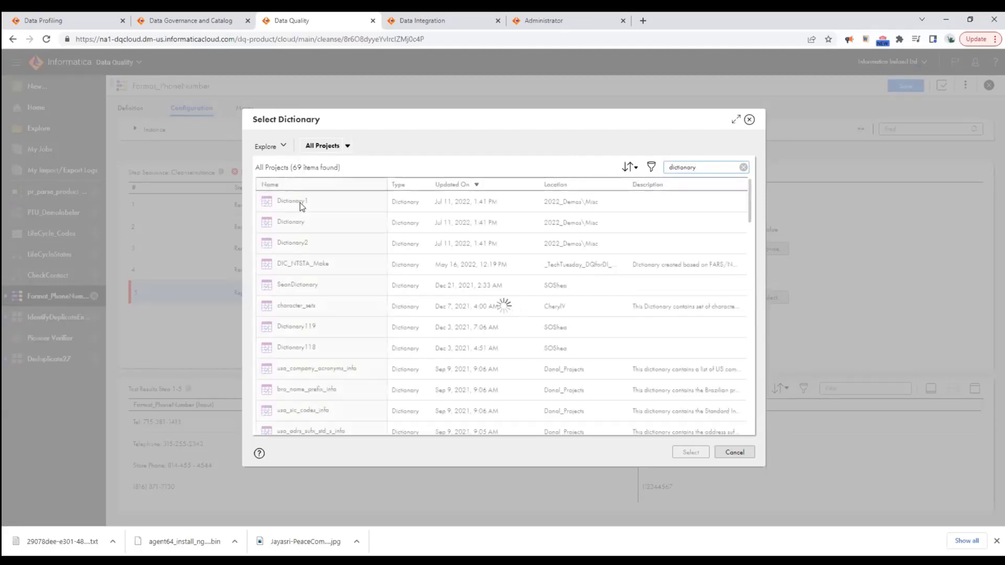
left_click(300, 203)
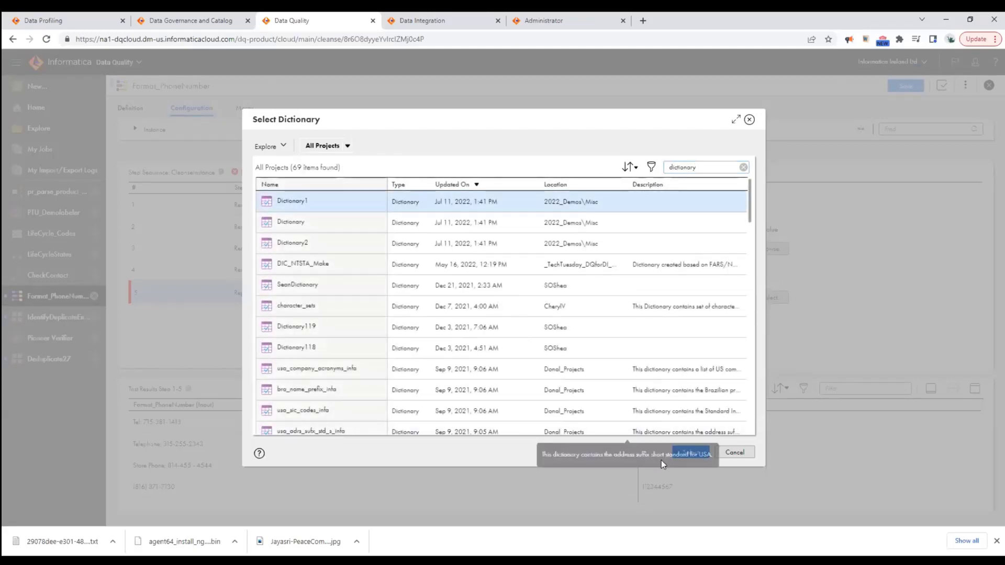
left_click(690, 453)
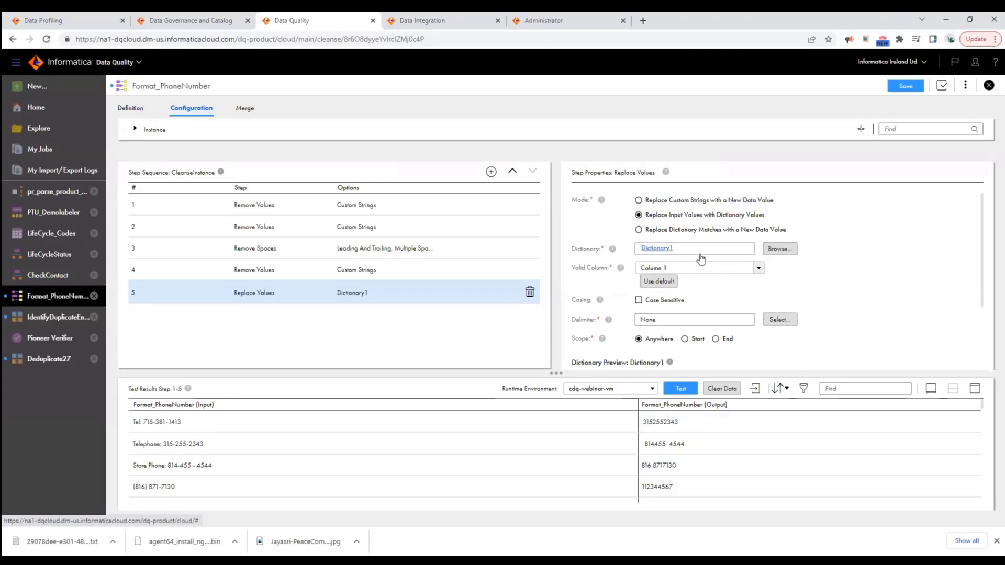
Step: View the valid column choices, keeping Column 1, and examine the dictionary preview and remaining properties of the Replace Values step
left_click(760, 269)
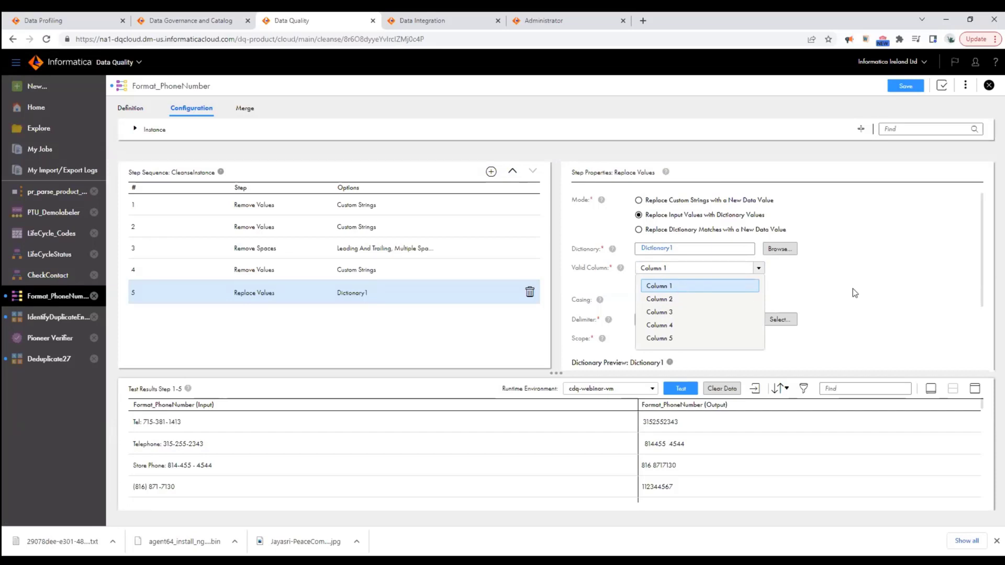
left_click(677, 290)
scroll(756, 338, "down", 3)
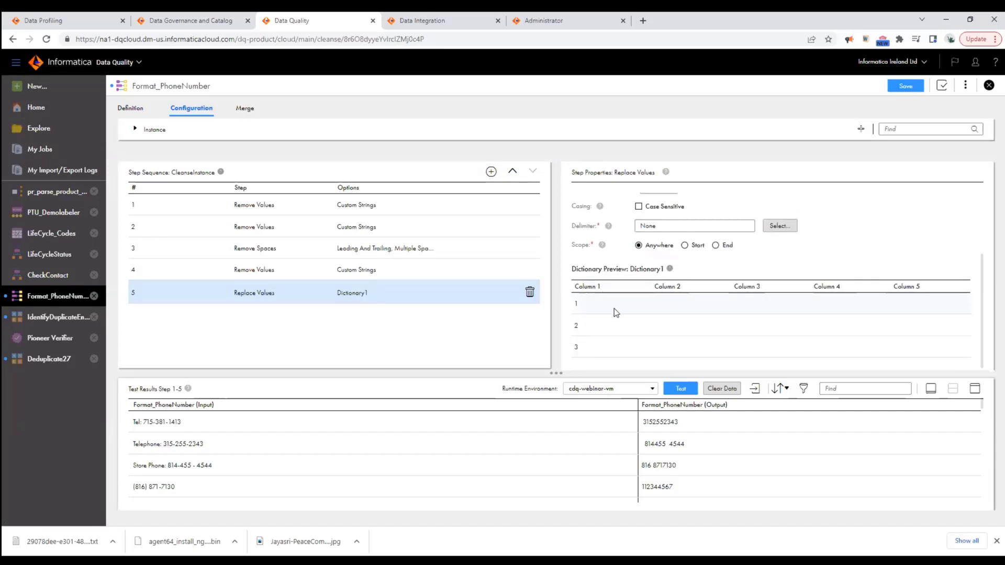
scroll(614, 309, "up", 3)
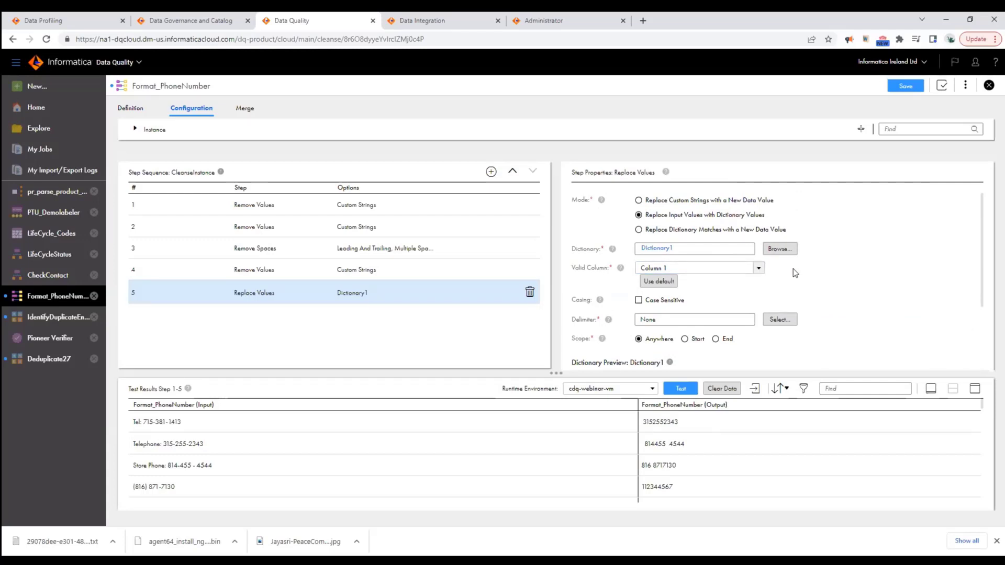
scroll(793, 268, "down", 1)
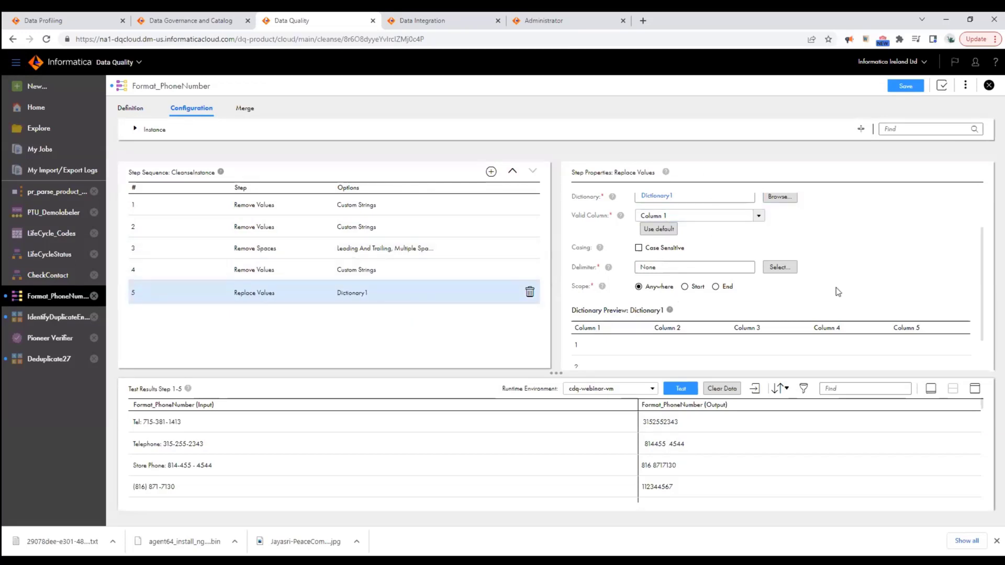
scroll(859, 288, "up", 1)
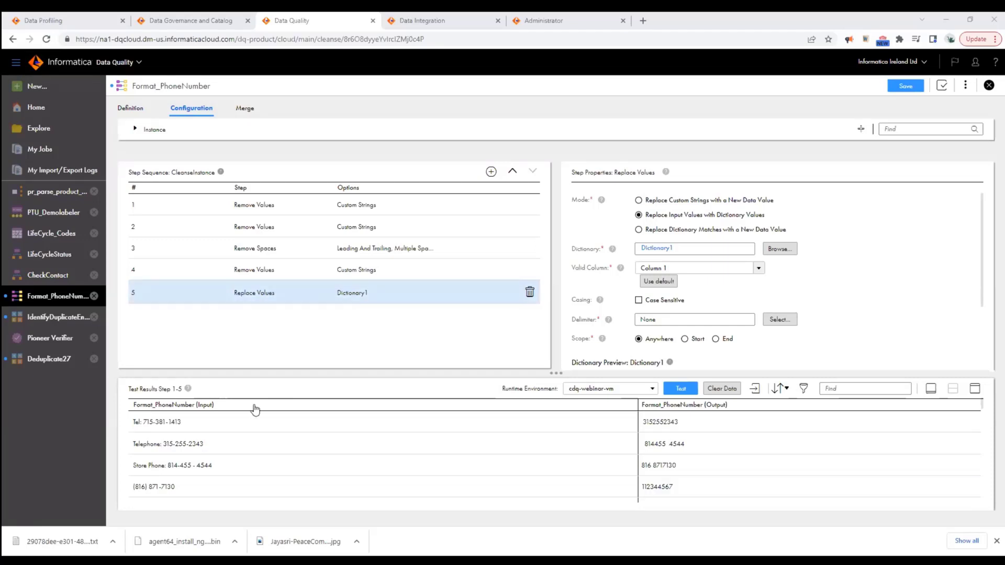
Step: View the asset types available for creation without creating one, and show the rule logic of the LifeCycleStatus rule specification
left_click(43, 87)
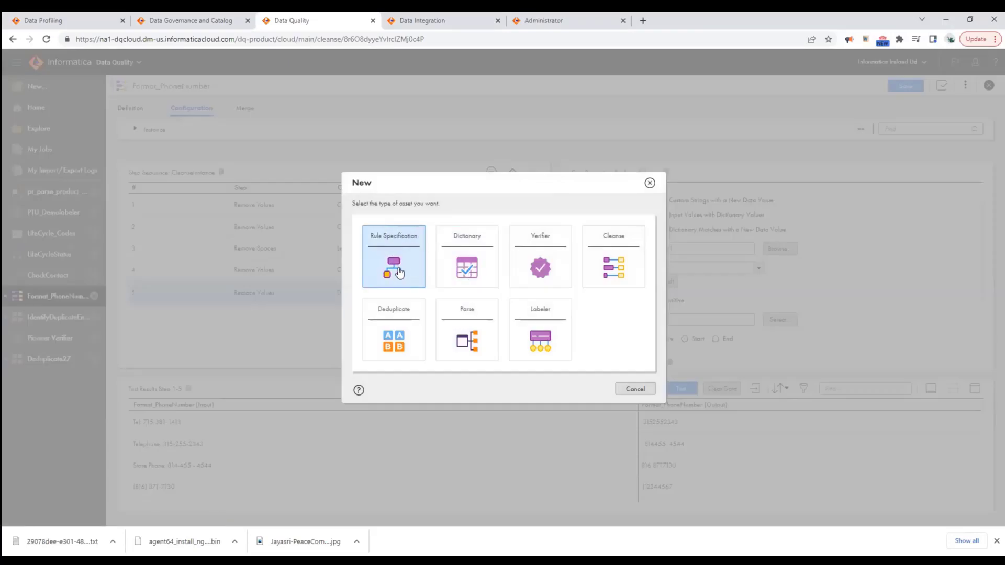
left_click(650, 184)
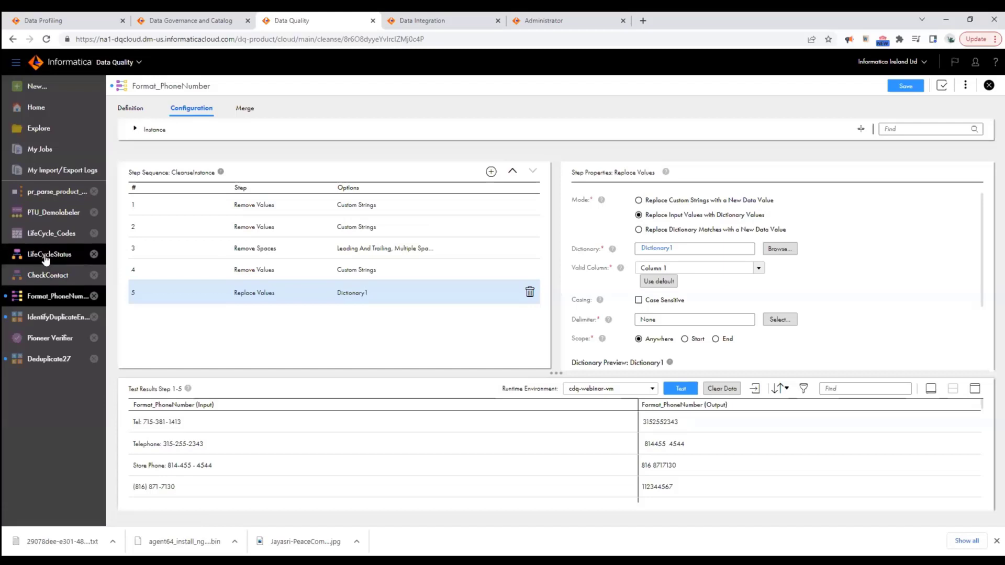
left_click(46, 255)
left_click(94, 255)
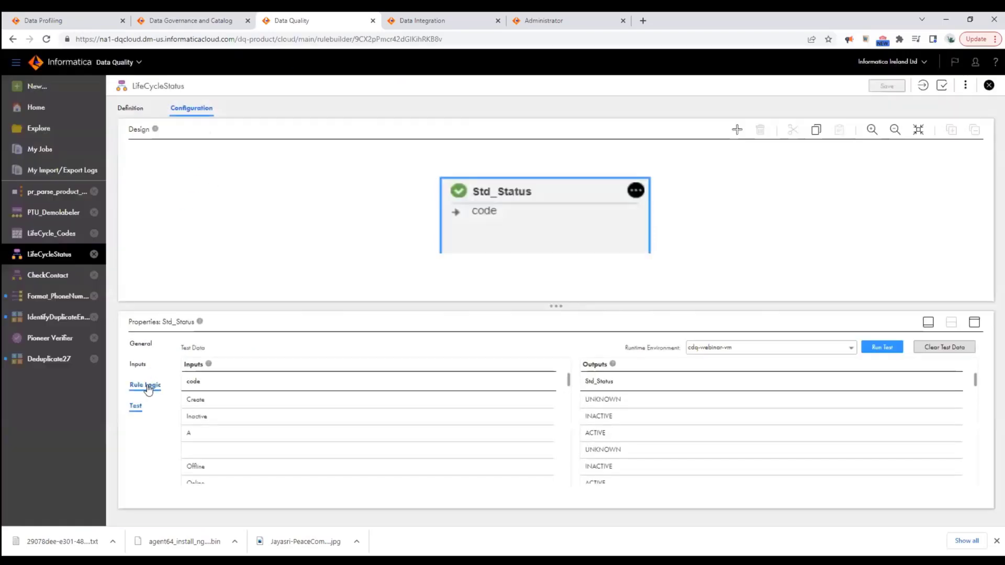
left_click(145, 385)
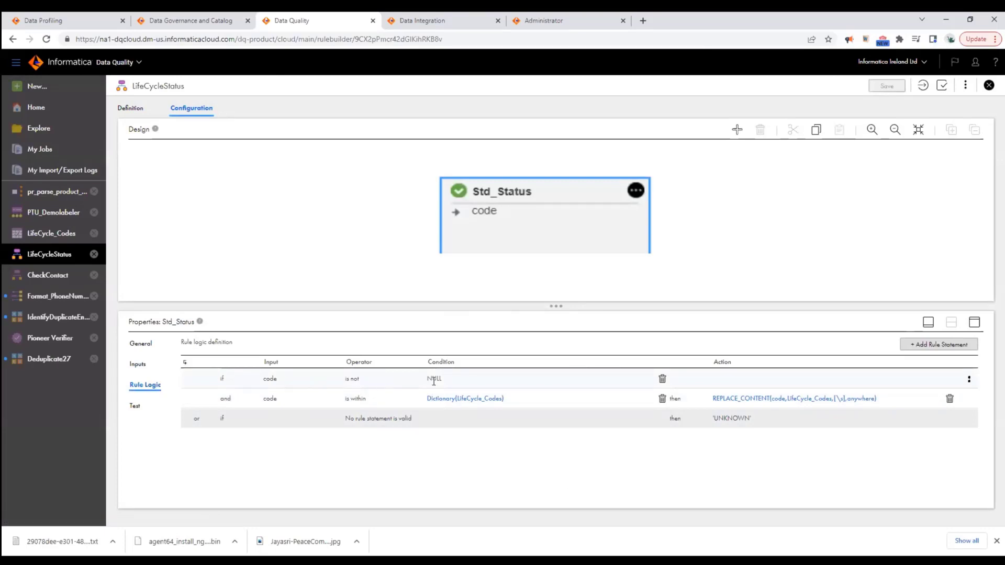
Step: View the input choices of the first Std_Status condition without changing the selected code input
left_click(243, 388)
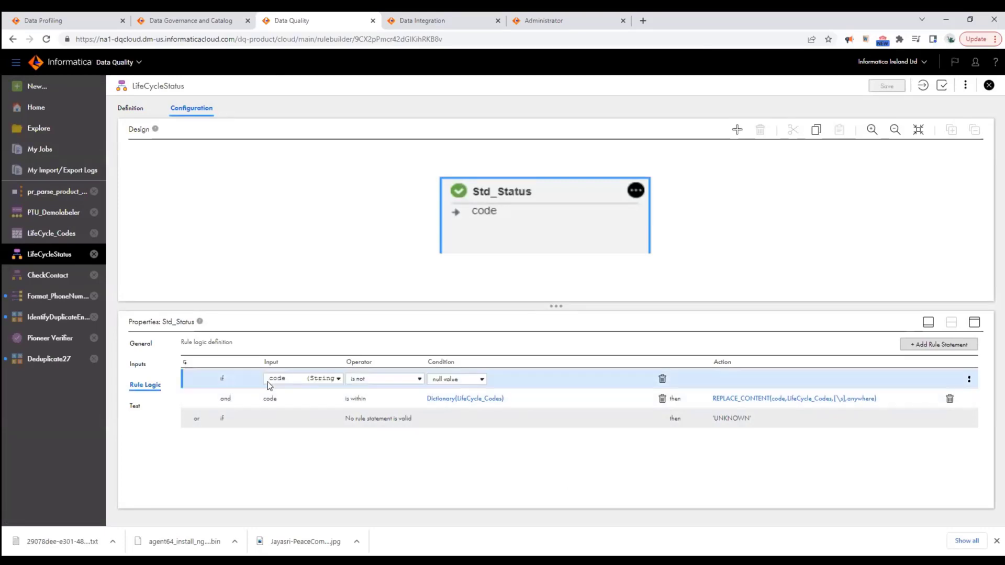
left_click(270, 380)
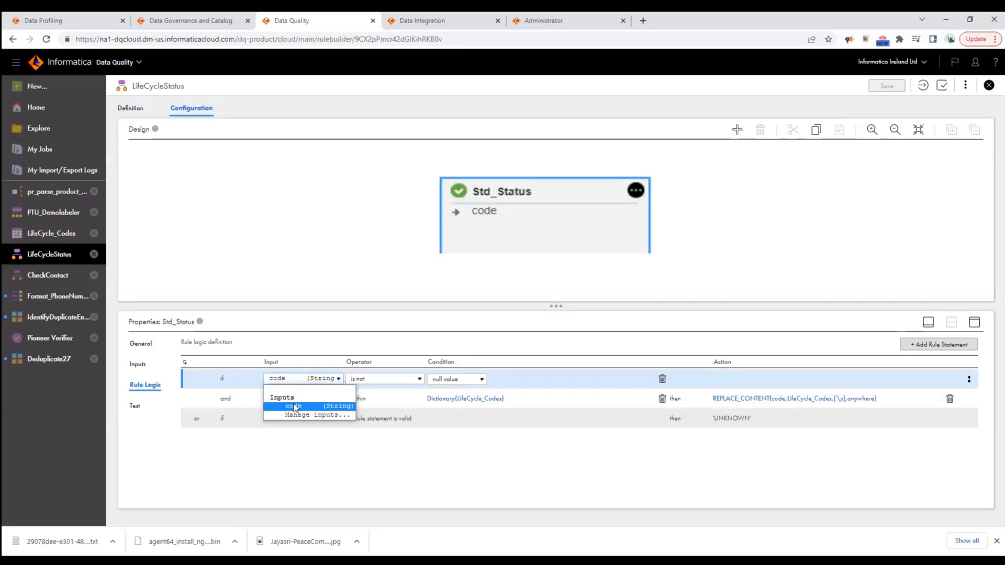
left_click(309, 469)
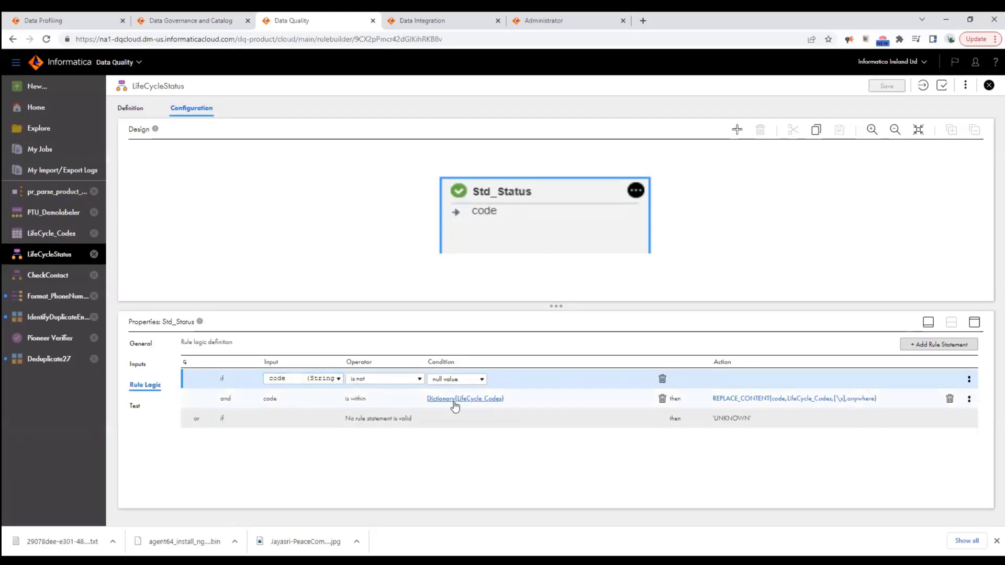
Step: In the "is within" condition of Std_Status, replace the LifeCycle_Codes dictionary with the one named Dictionary, found by searching for "dictionary"
left_click(513, 401)
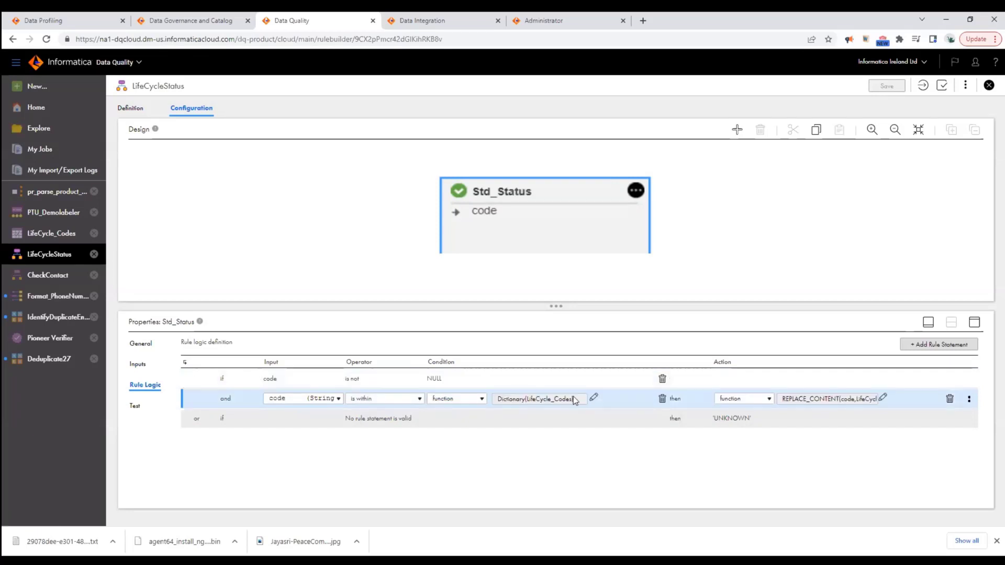
left_click(595, 395)
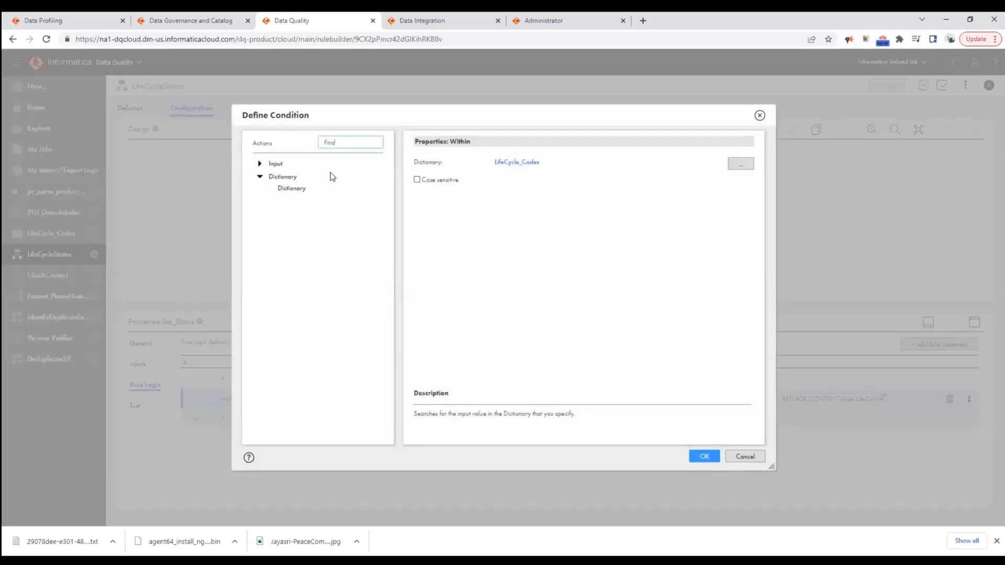
left_click(287, 192)
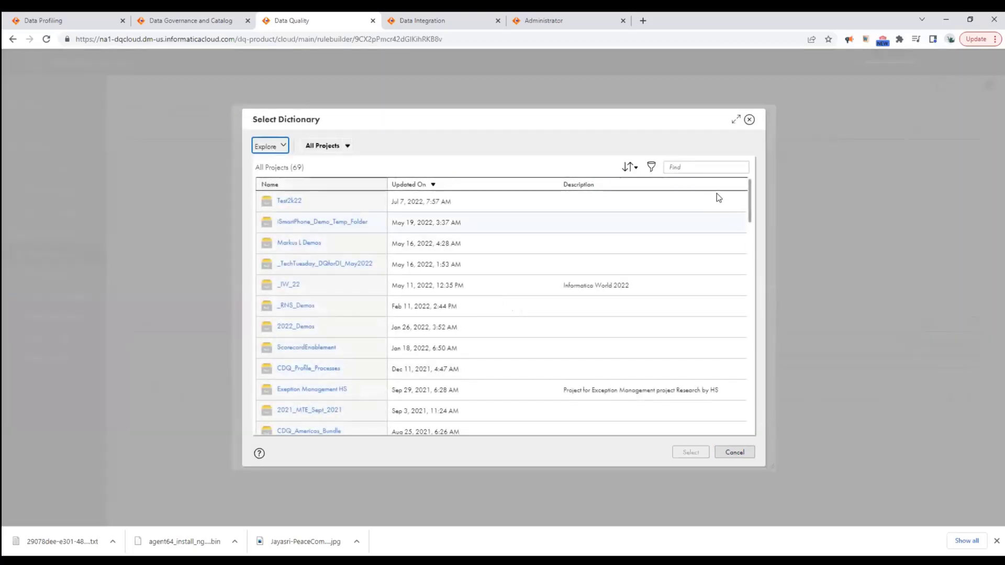
left_click(692, 167)
type("dictionary")
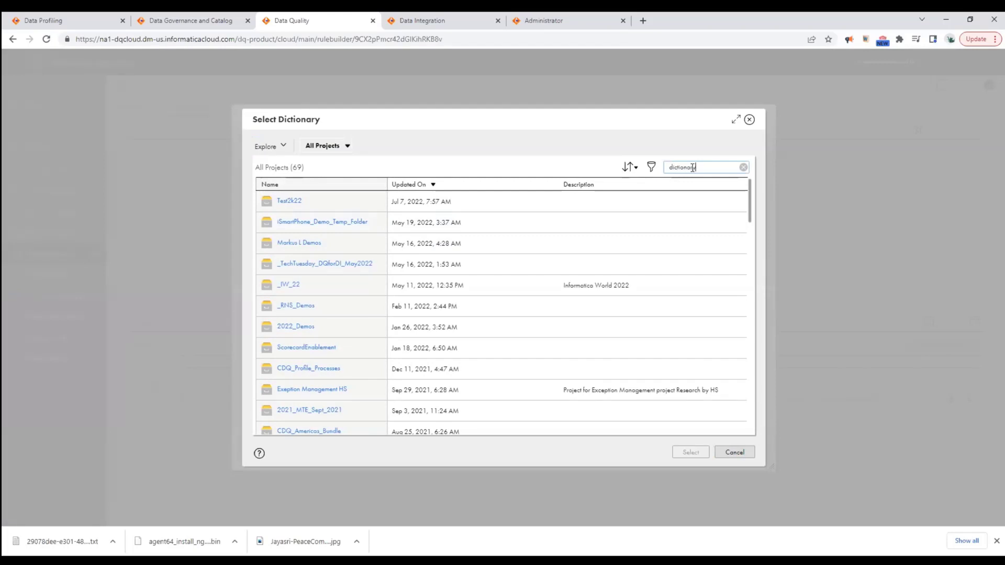
key("Return")
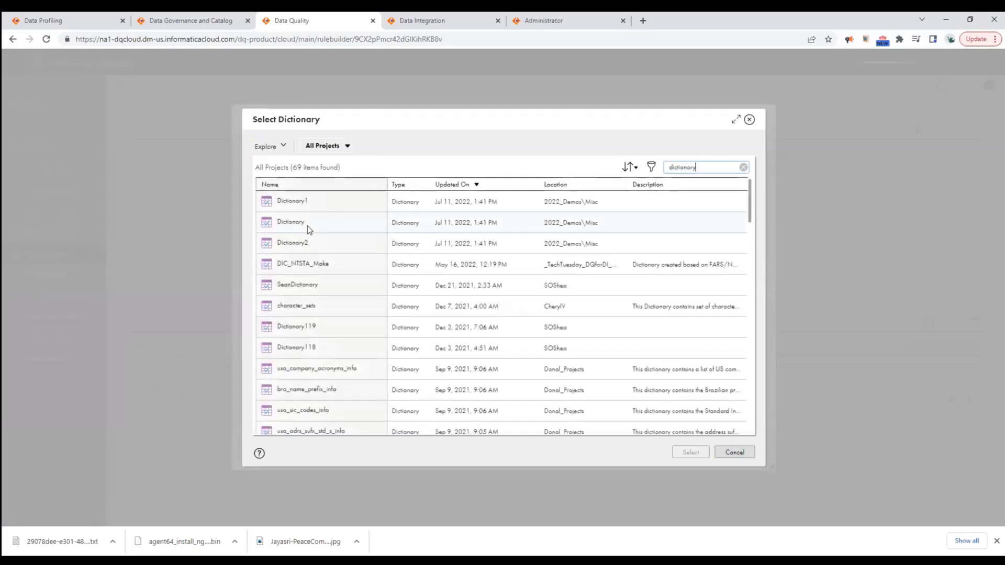
left_click(306, 224)
left_click(691, 452)
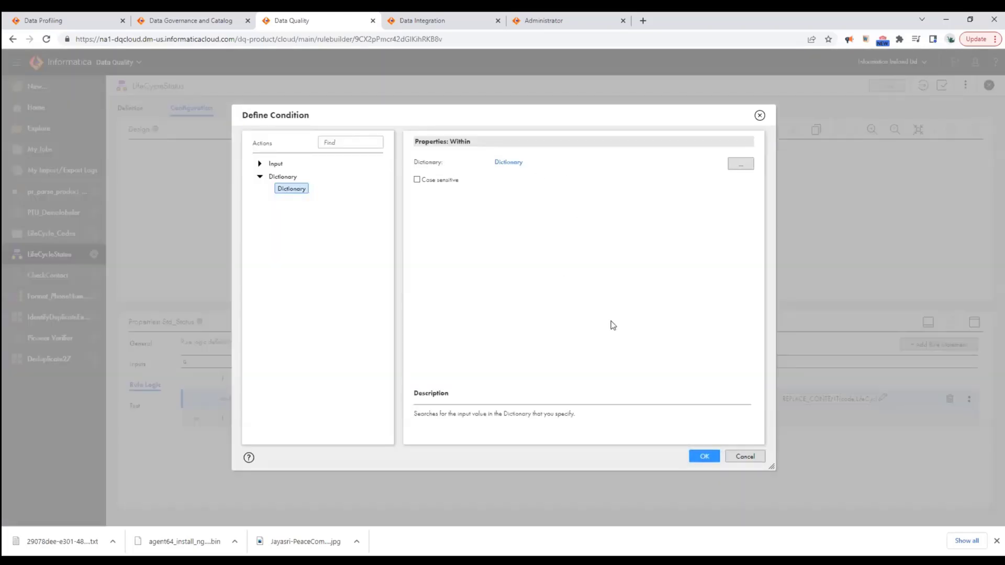
left_click(696, 462)
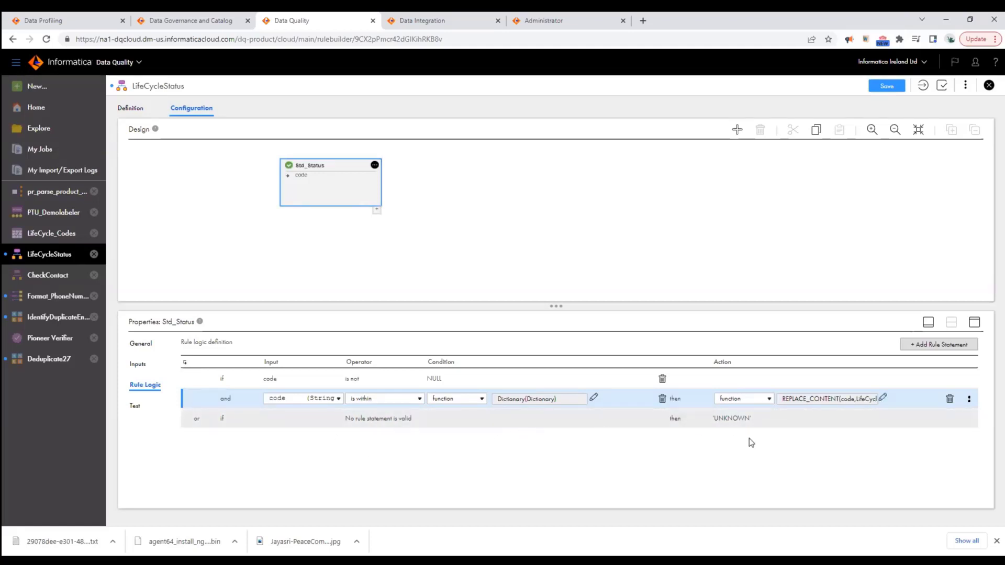
Step: Set the action type to function for the case where no rule statement is valid
left_click(733, 420)
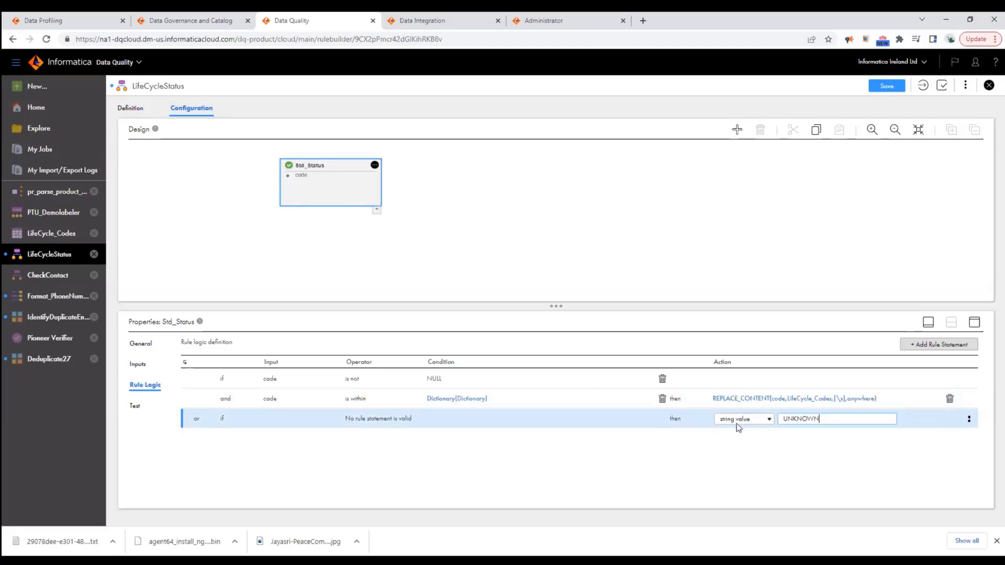
left_click(768, 420)
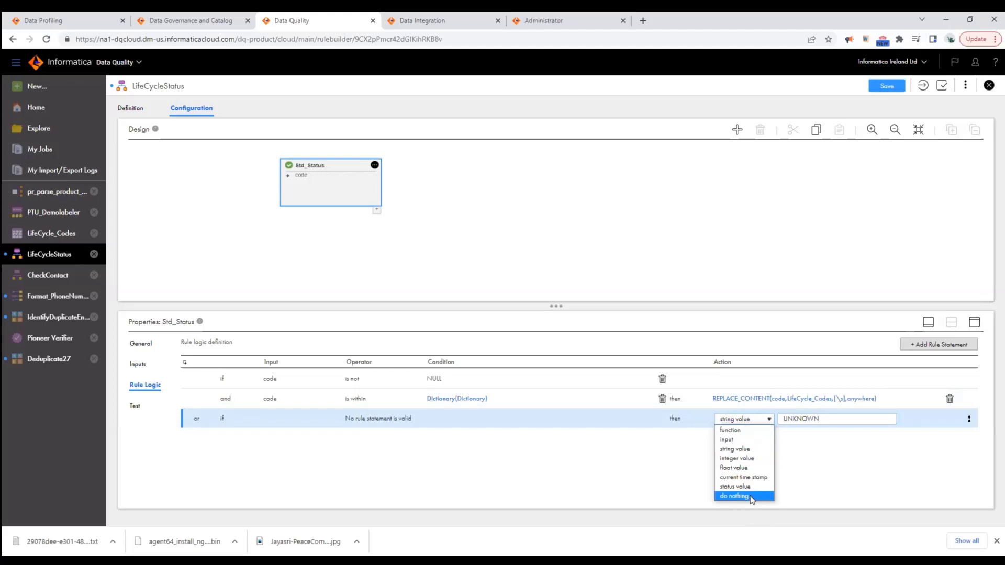
left_click(733, 431)
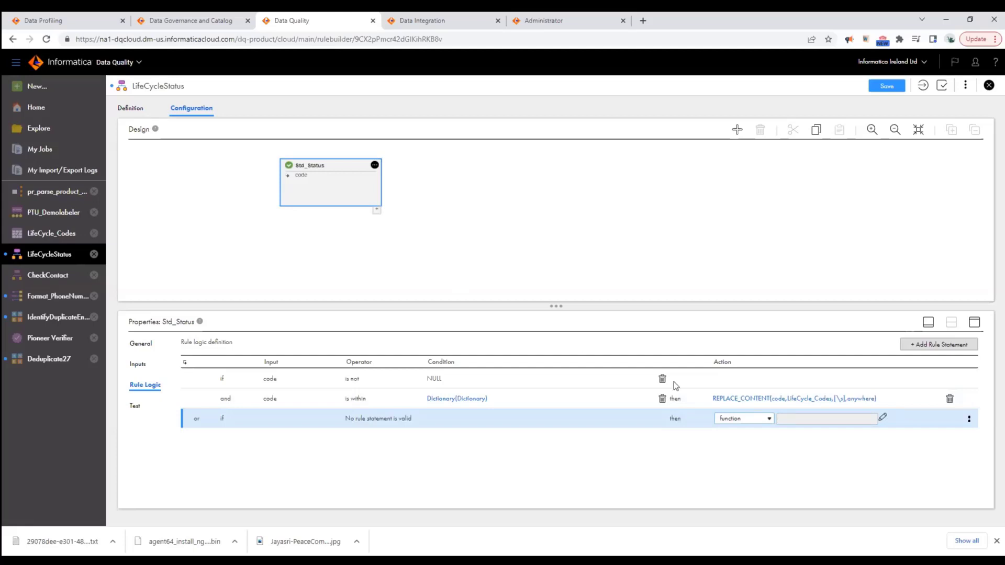
Step: Browse the functions available for the fallback action's definition without choosing one
left_click(883, 417)
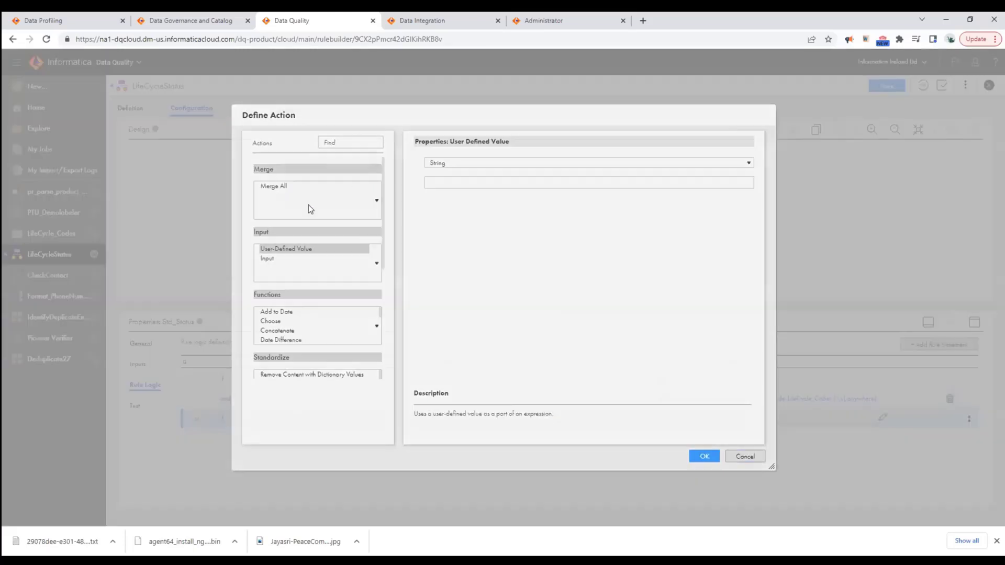
left_click(260, 213)
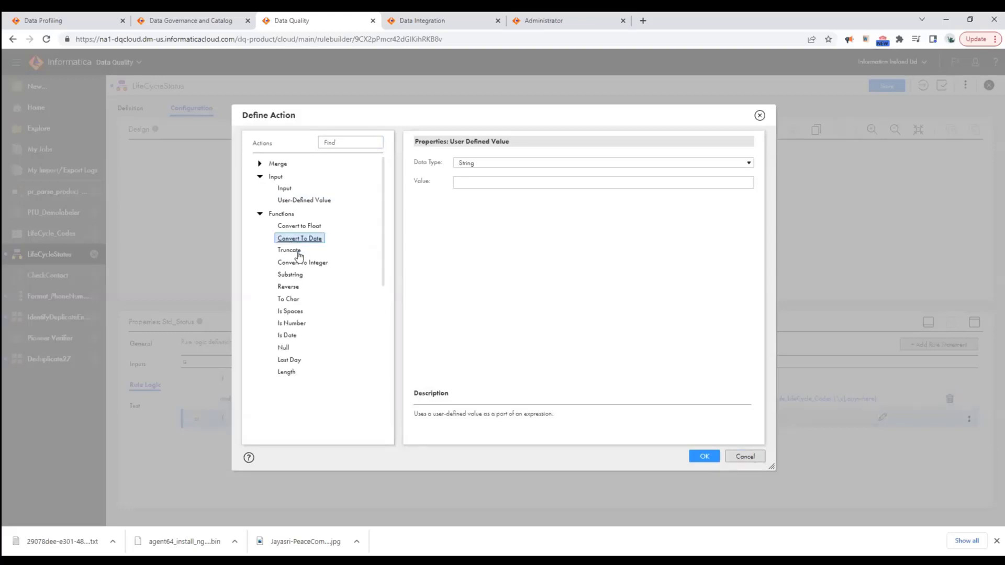
scroll(309, 251, "down", 3)
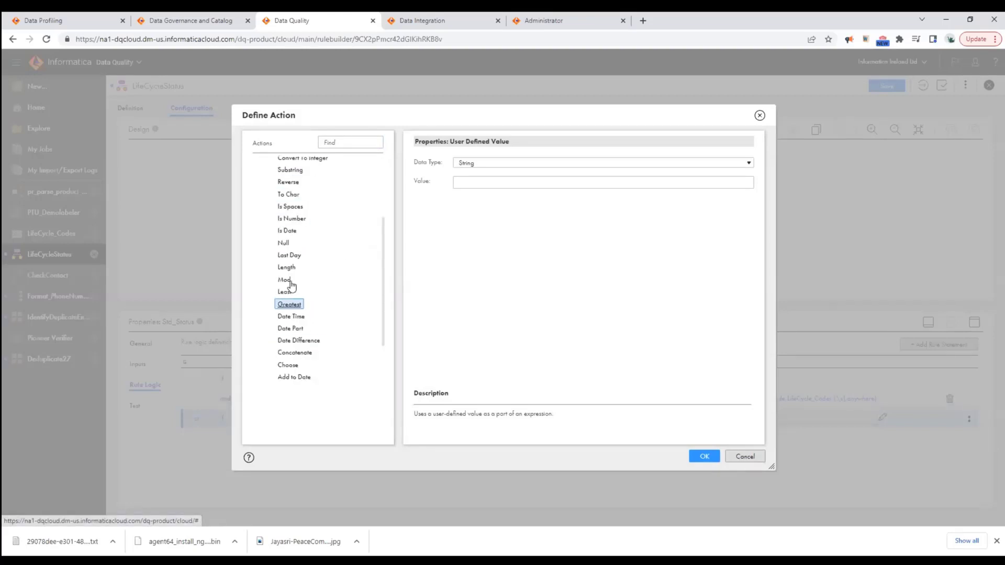
left_click(740, 455)
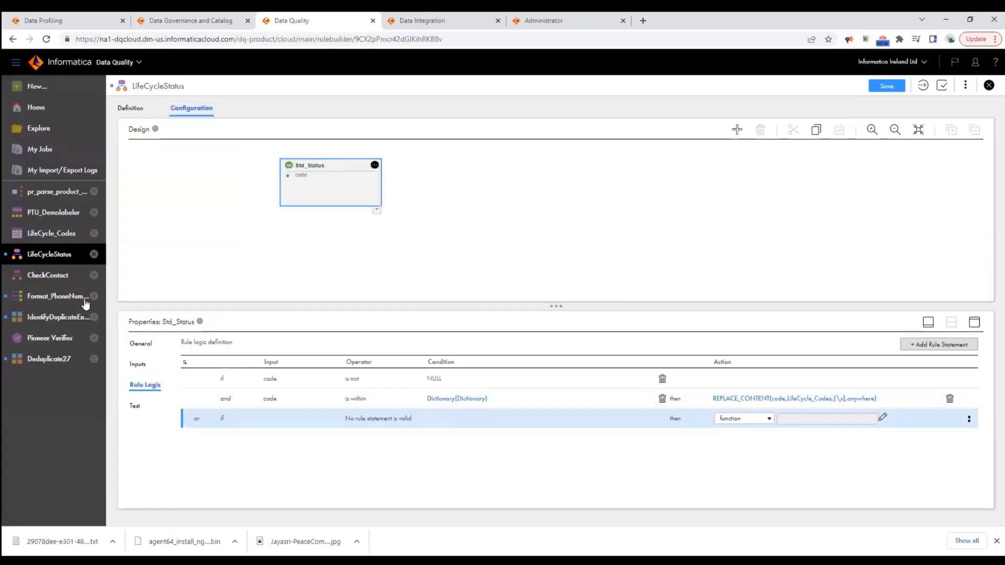
Step: Open the CheckContact rule specification to show its design and rule logic
left_click(50, 277)
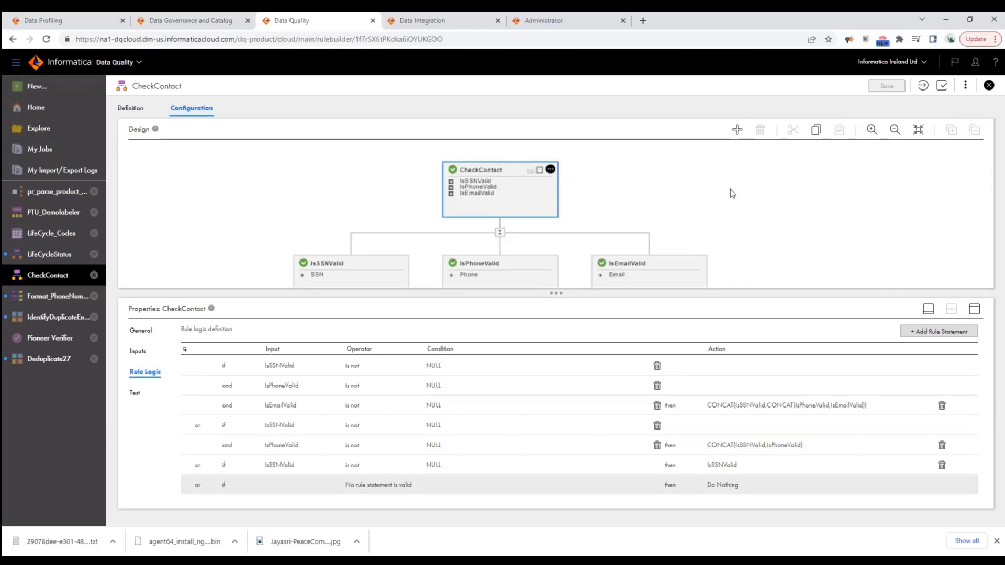
Step: Enlarge the design area of the CheckContact rule specification to show the whole rule set tree
left_click_drag(575, 295, 582, 338)
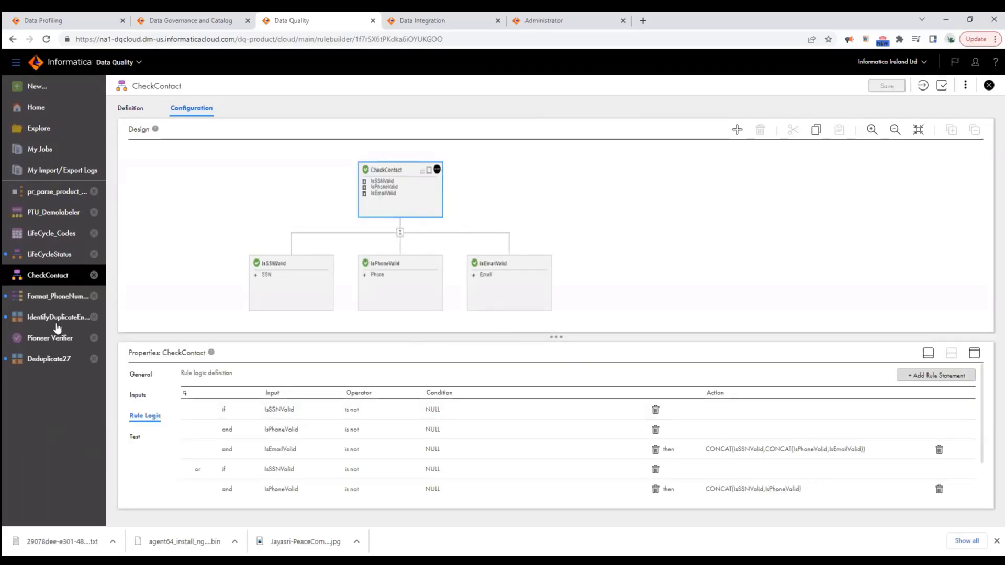
Step: Open the PTU_Demolabeler asset and compare the Regular Expression and Dictionary step types available for its labeler sequence without adding one
left_click(47, 215)
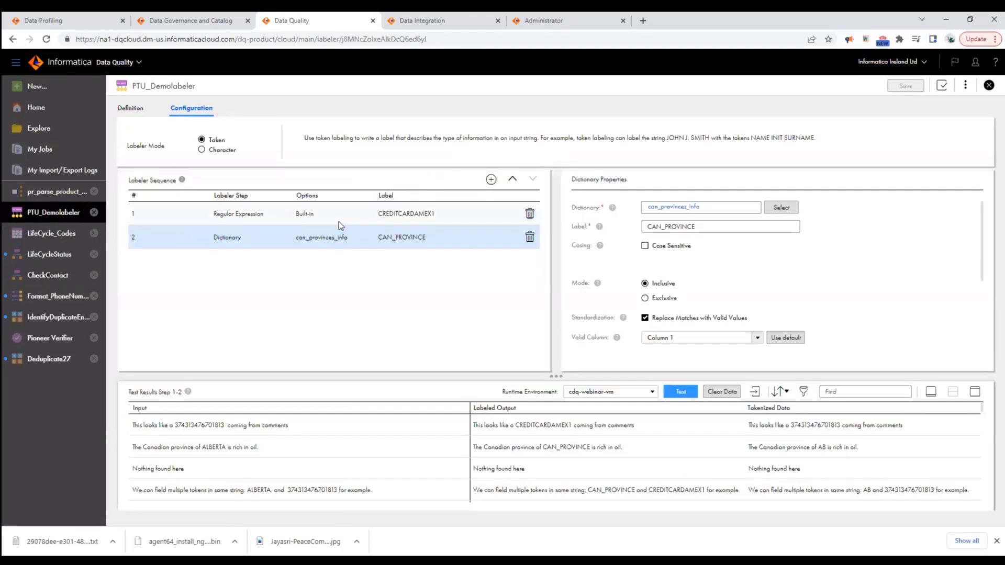
left_click(491, 181)
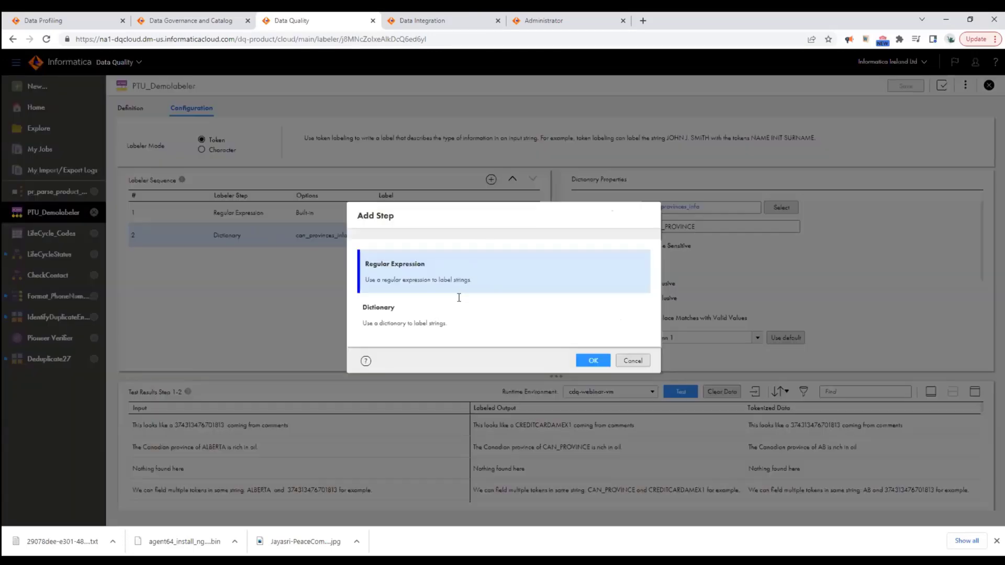
left_click(388, 320)
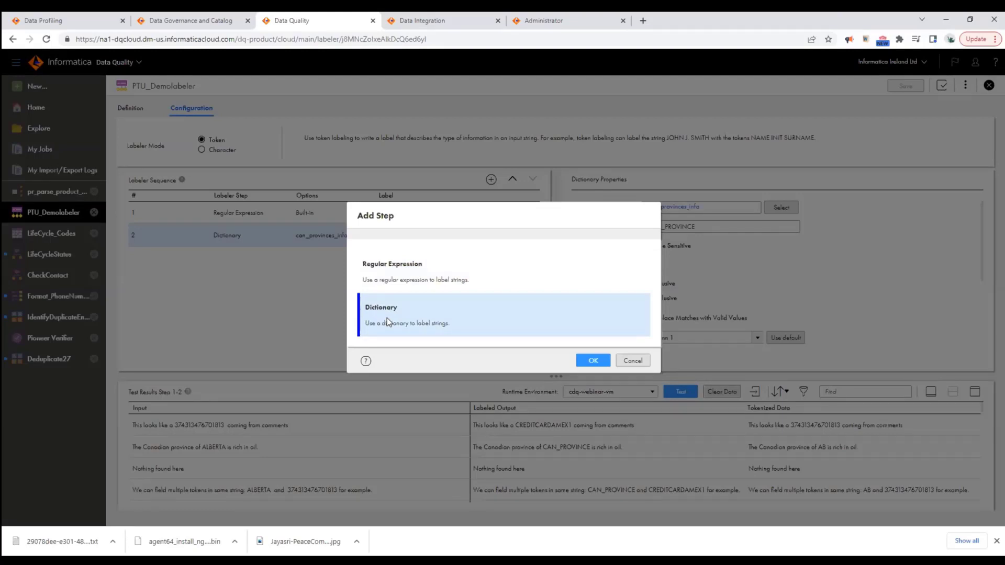
left_click(411, 277)
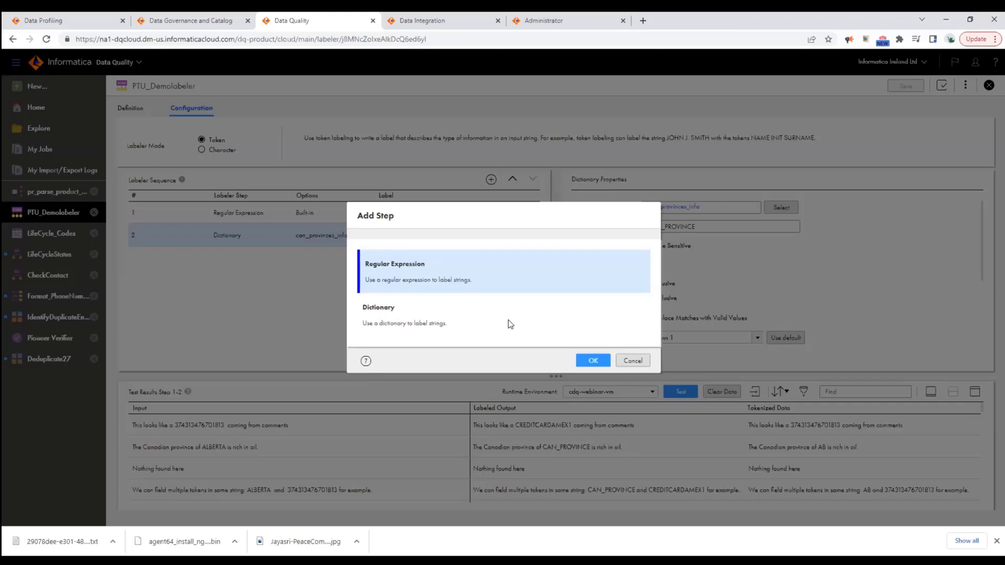
left_click(634, 360)
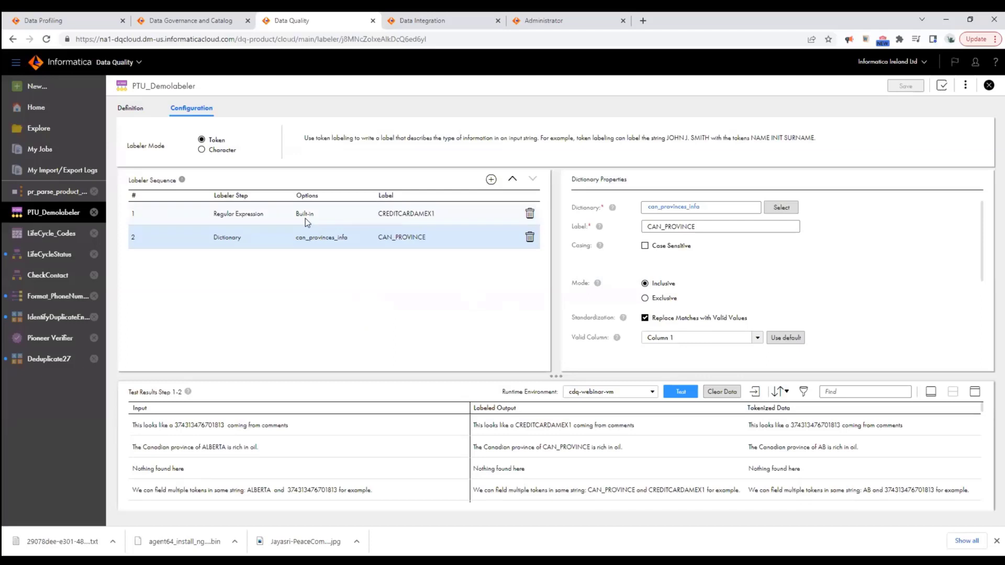
Step: Browse the built-in regular expressions available for the labeler's first step, CREDITCARDAMEX1, without choosing one
left_click(305, 219)
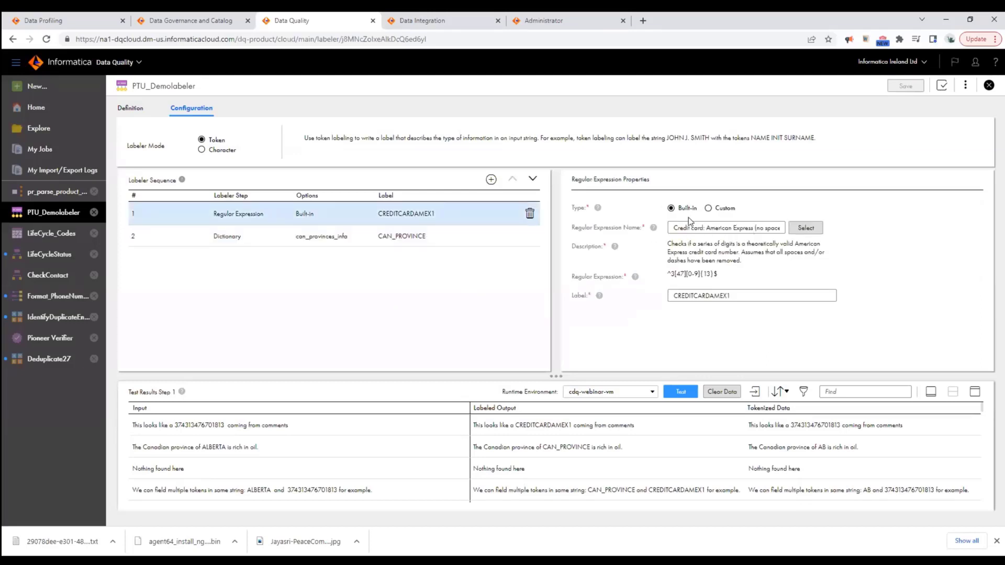
left_click(804, 229)
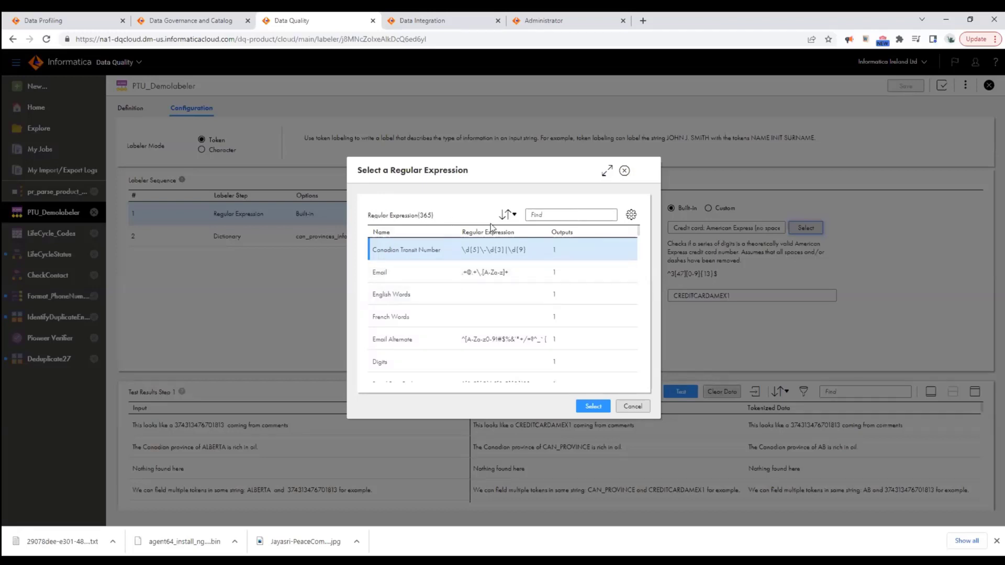
scroll(488, 290, "down", 3)
scroll(489, 290, "down", 10)
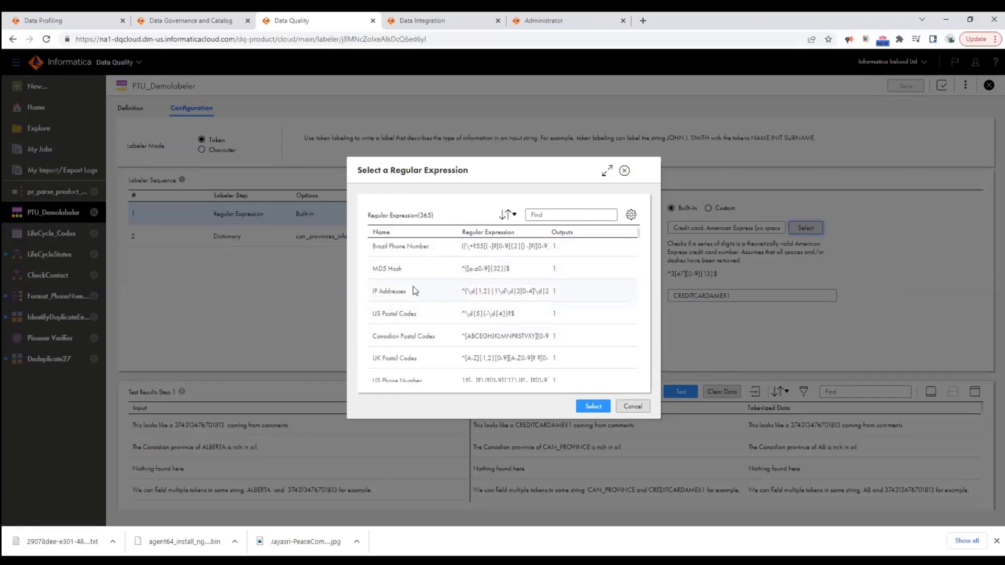
scroll(410, 283, "up", 4)
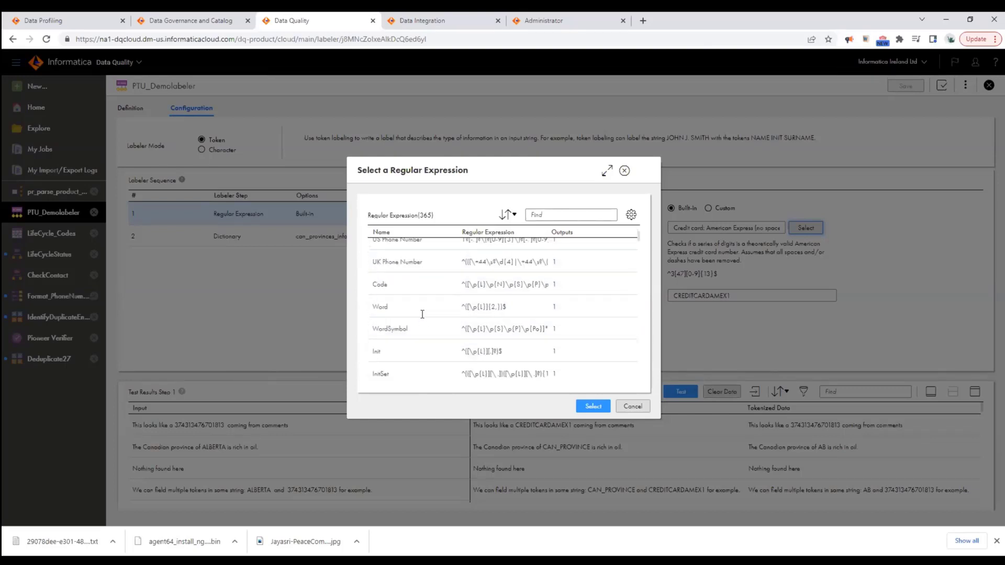
left_click(633, 407)
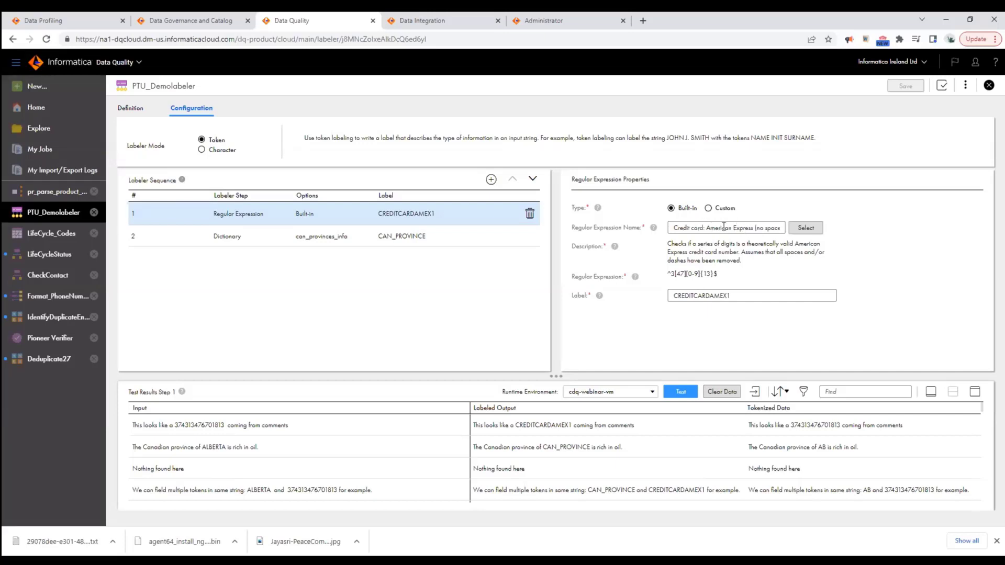
Step: Examine the regular expression step's label and compare the first test input string with its labeled output
double_click(714, 297)
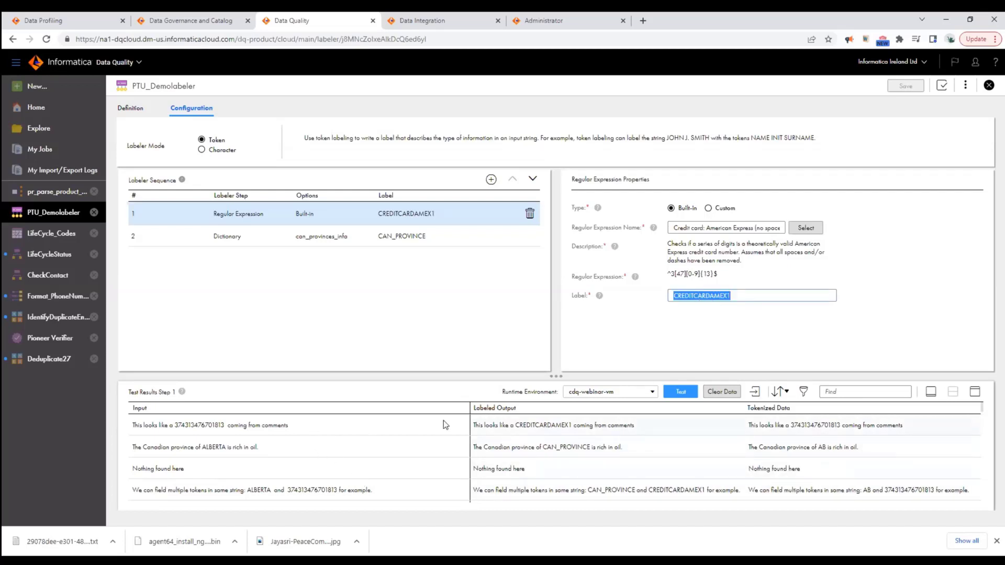
left_click(189, 424)
double_click(193, 426)
left_click(193, 427)
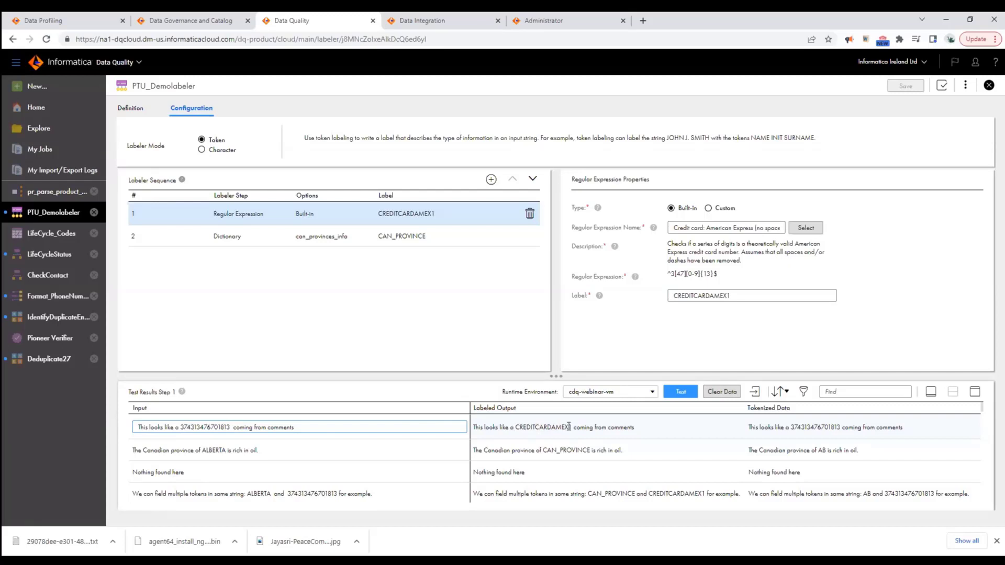
left_click_drag(572, 427, 519, 428)
key("alt+Tab")
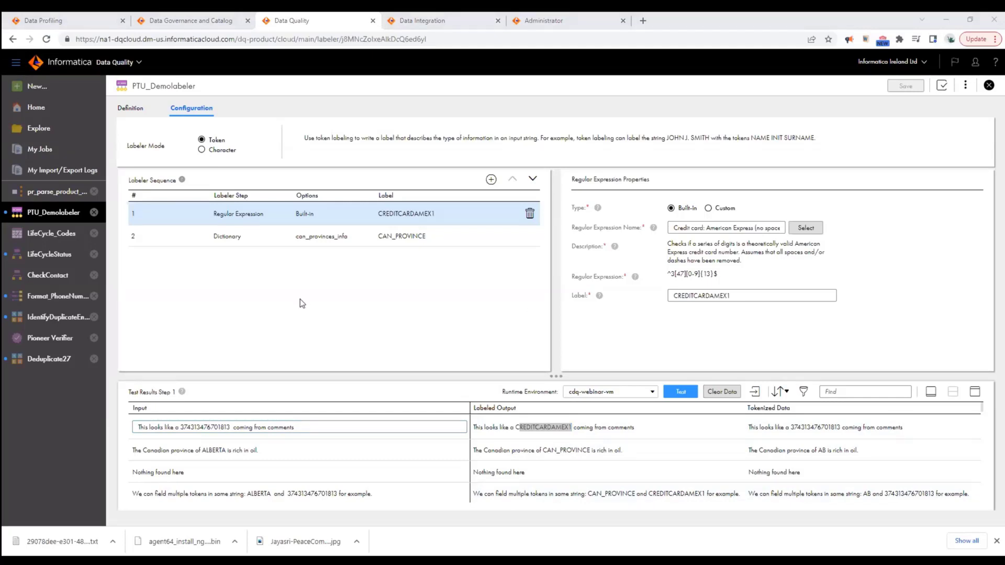
Step: Open the pr_parse_product_description asset and check the step types available for its parse sequence without adding one
left_click(59, 193)
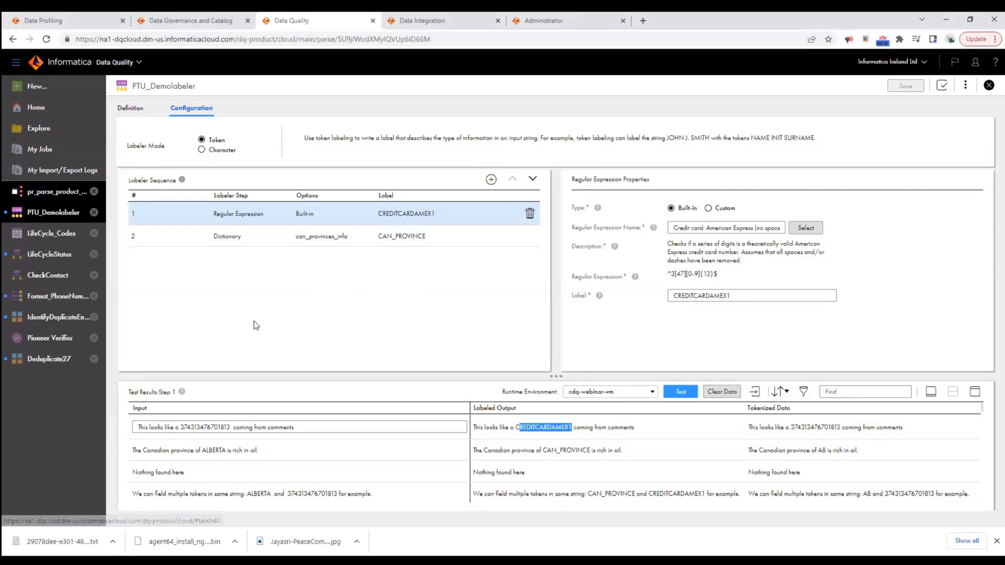
left_click(491, 181)
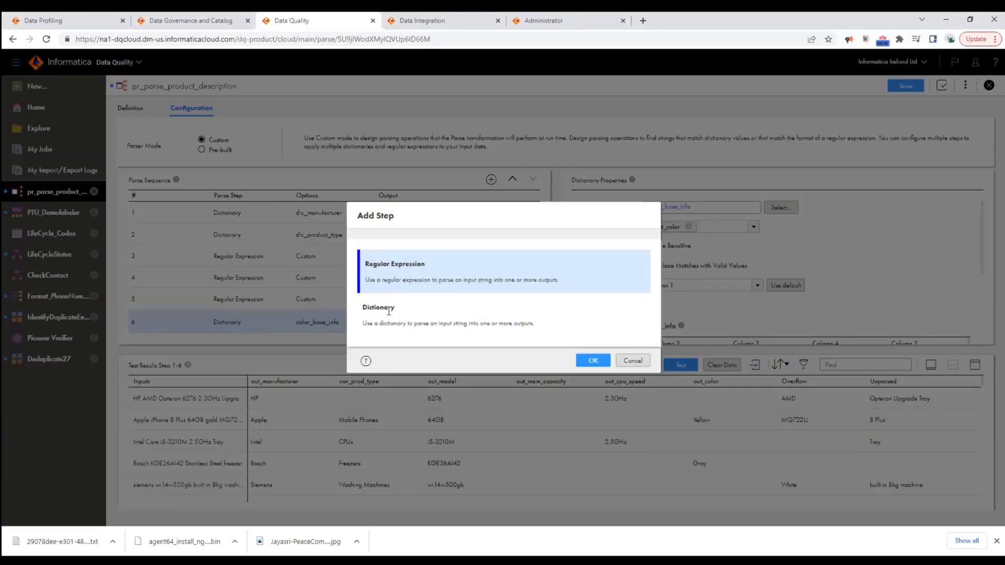
left_click(634, 362)
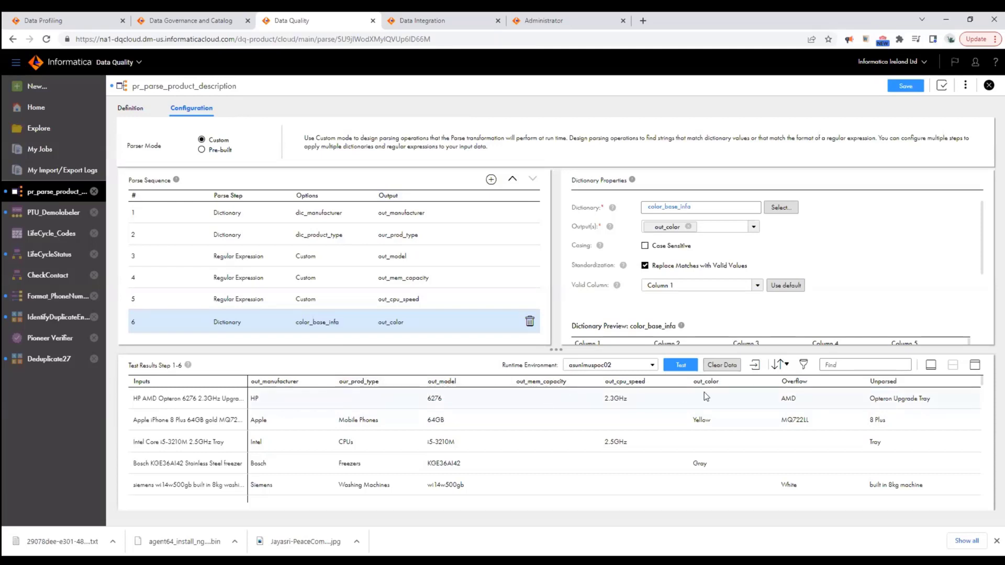
Step: Review the properties and test results of the out_manufacturer, out_model and out_color parse steps
left_click(422, 213)
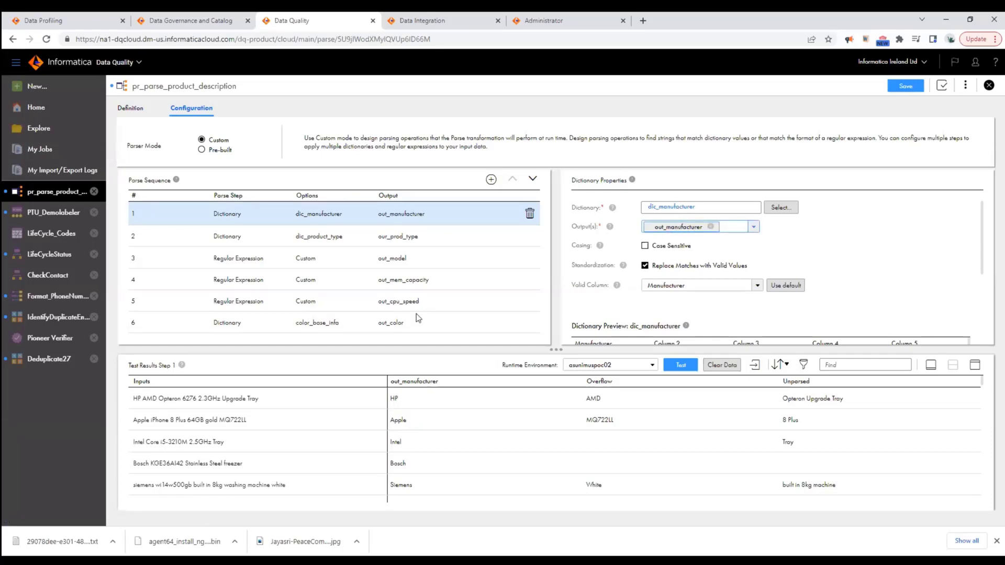
left_click(471, 264)
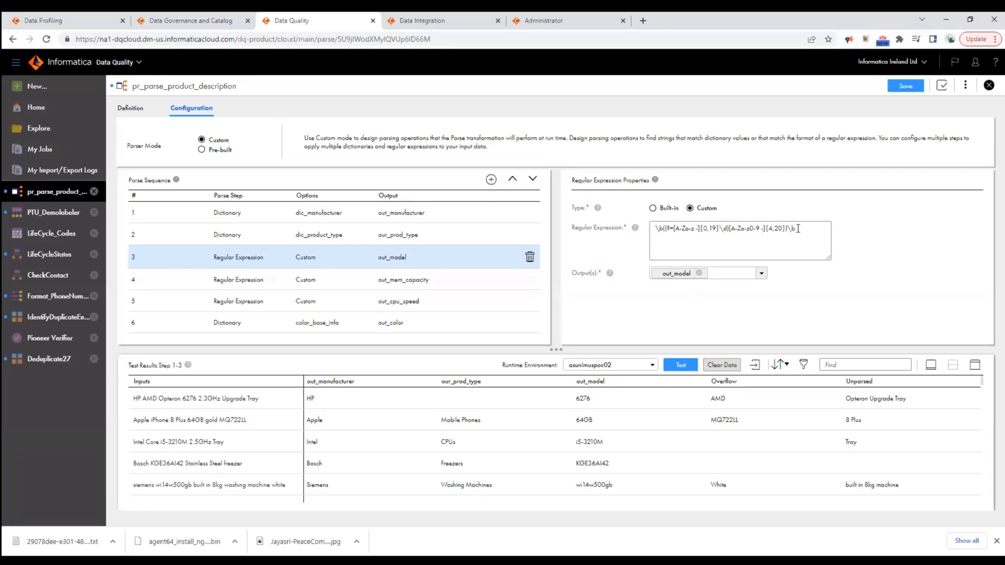
left_click(488, 329)
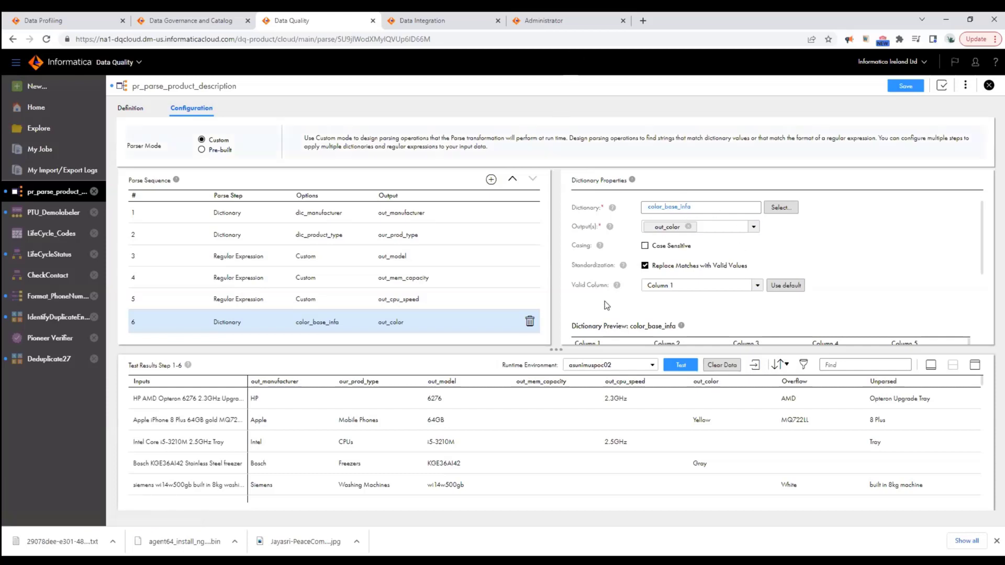
Step: Switch to Administrator and examine the Data Quality Core Bundle's details and its cleanse, dictionary and mapplet assets
left_click(546, 20)
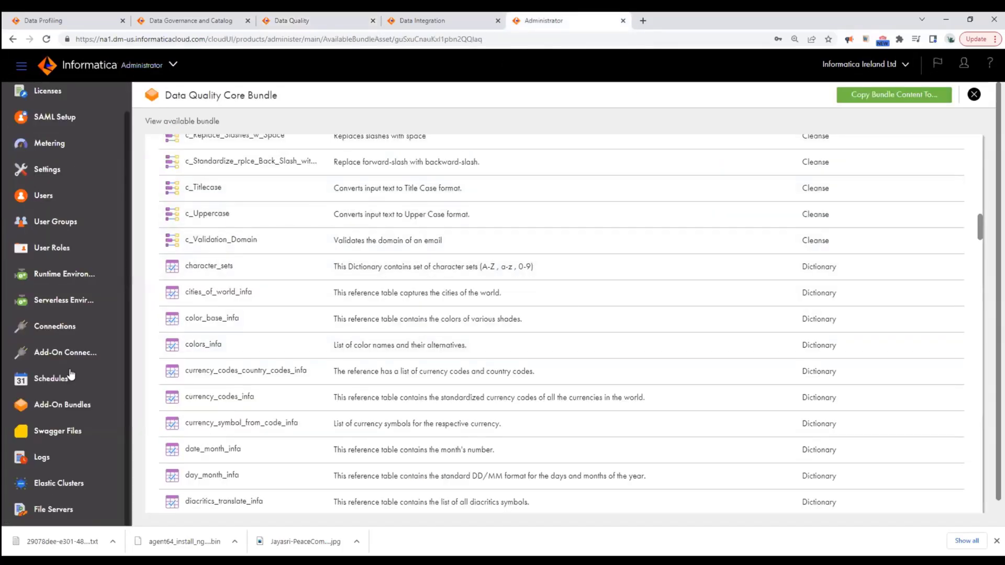
left_click(65, 411)
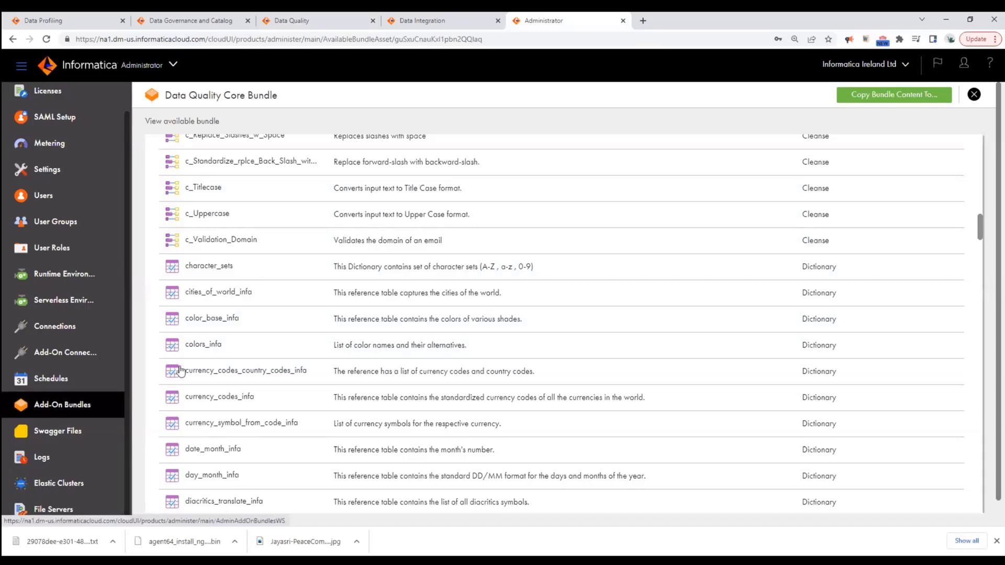
scroll(272, 326, "up", 20)
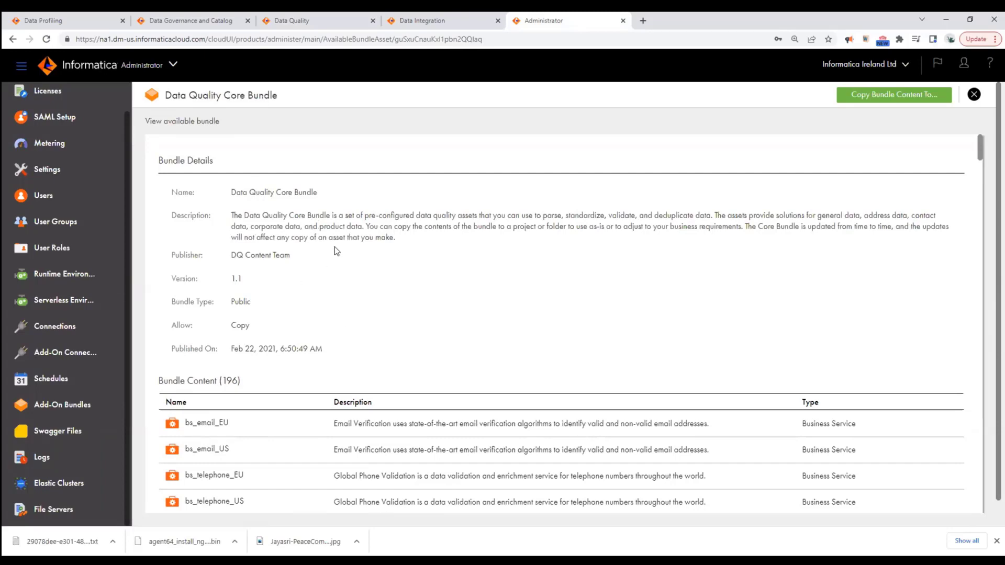
scroll(335, 247, "down", 3)
scroll(257, 267, "down", 13)
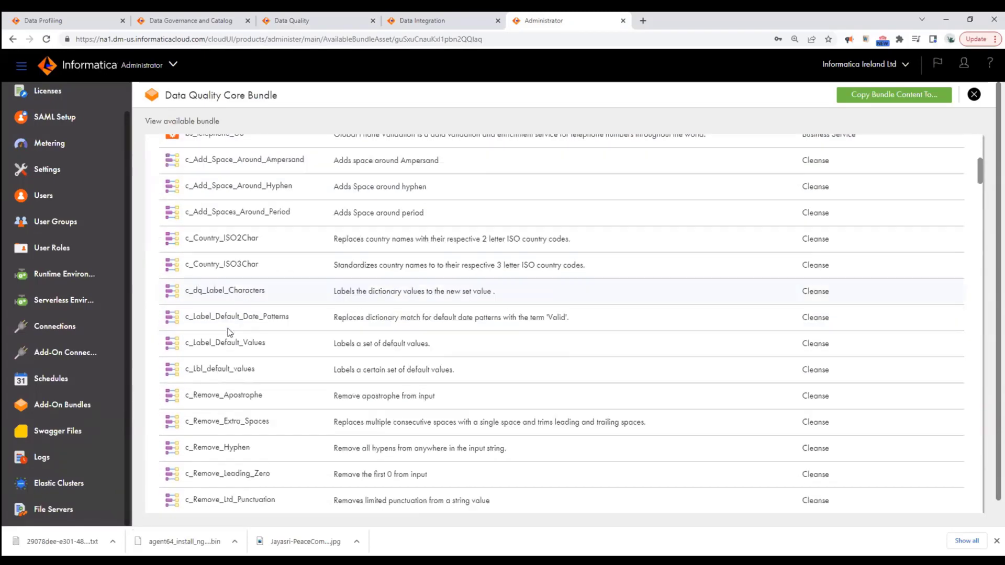
scroll(250, 375, "down", 6)
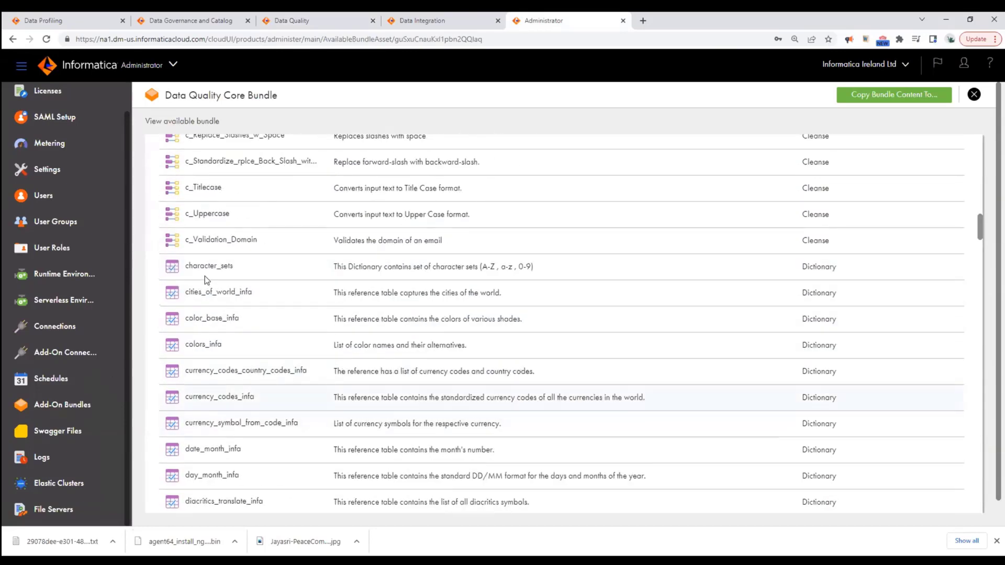
scroll(251, 319, "down", 1)
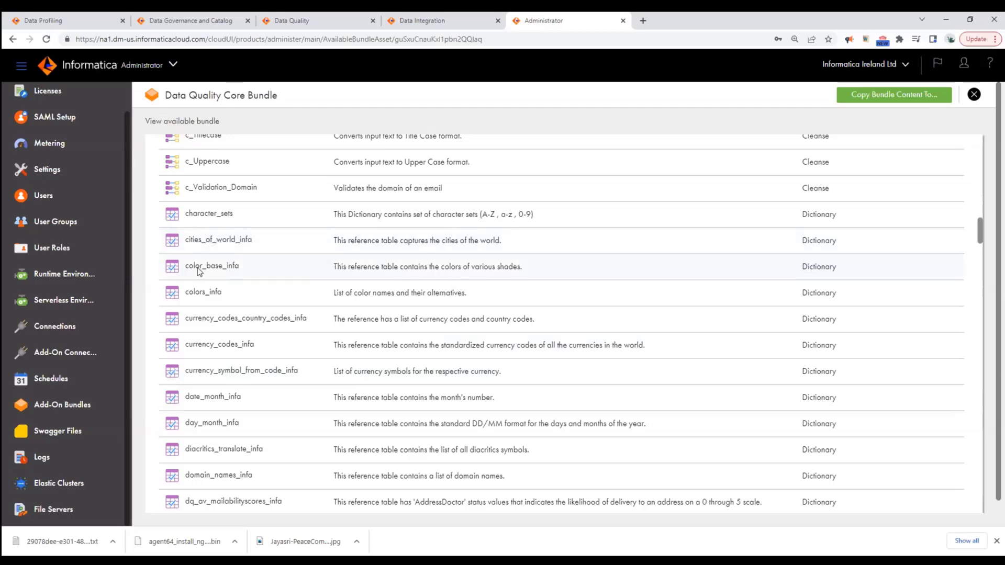
scroll(268, 379, "down", 2)
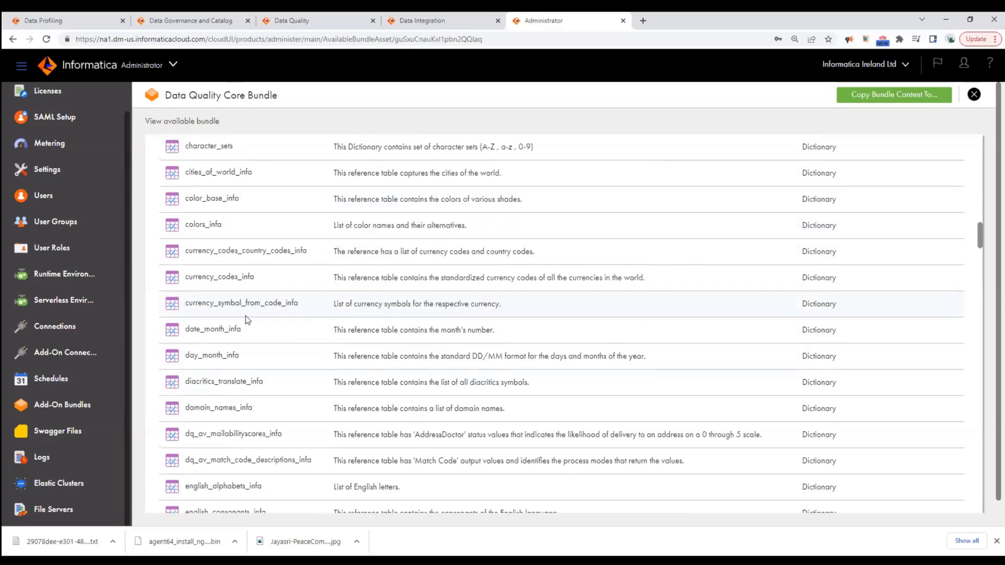
scroll(270, 348, "down", 6)
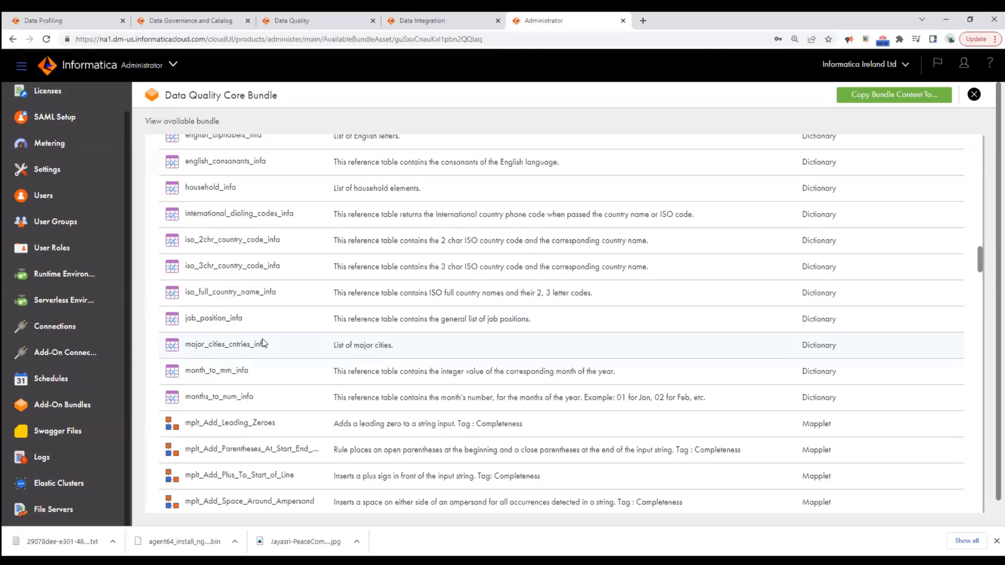
scroll(262, 342, "down", 4)
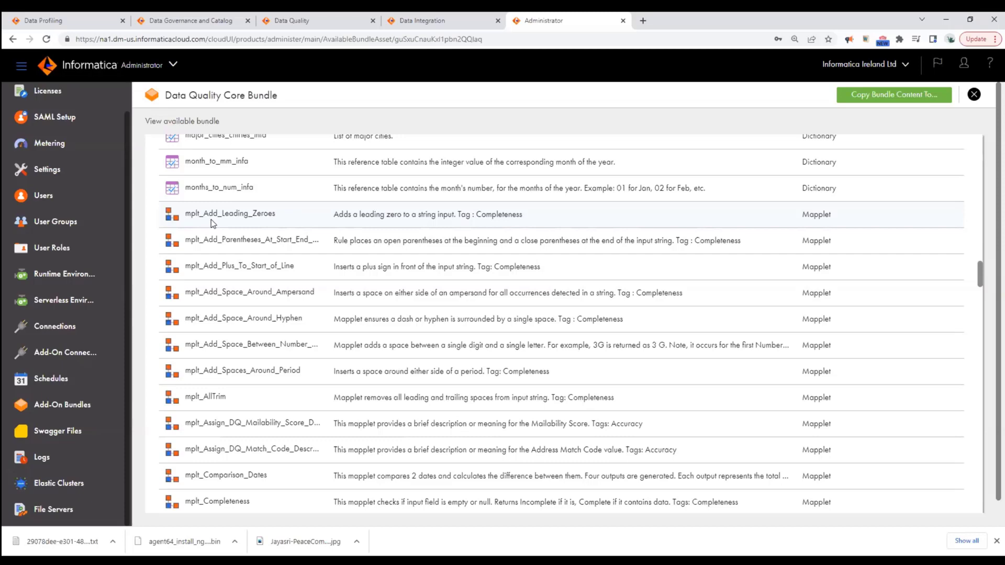
scroll(291, 256, "up", 15)
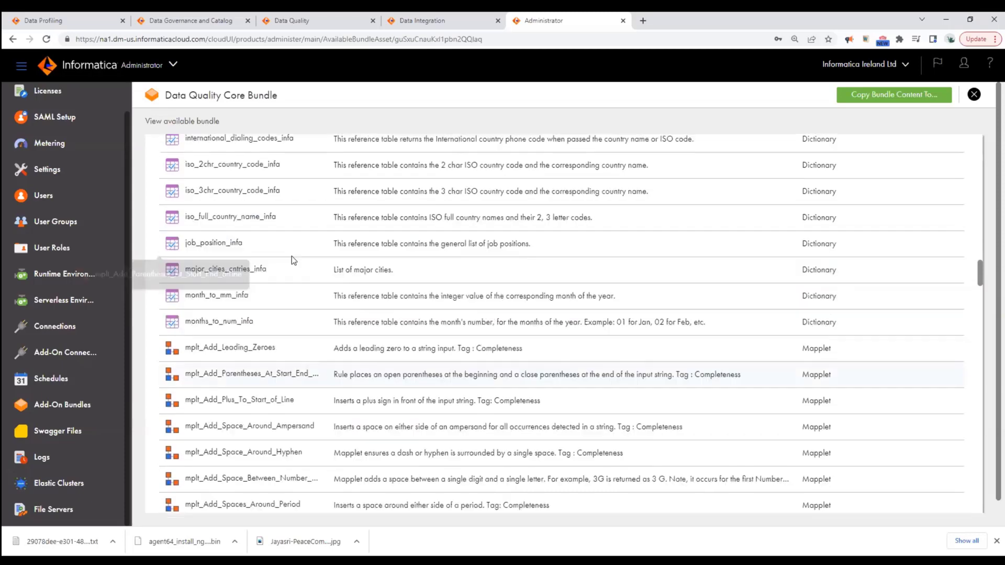
Step: Return to Data Quality and look over the asset types available for a new asset without creating one
left_click(272, 21)
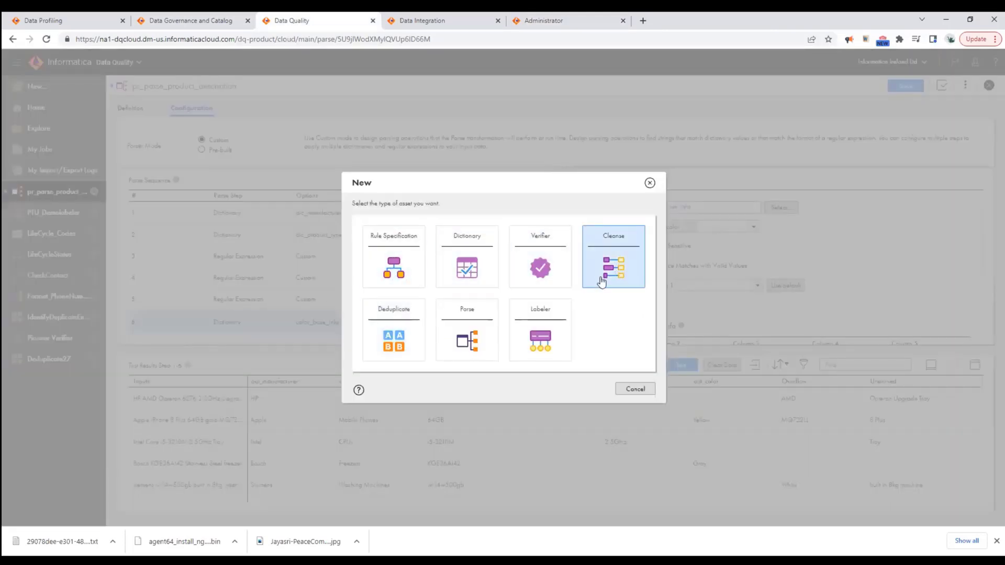
left_click(631, 391)
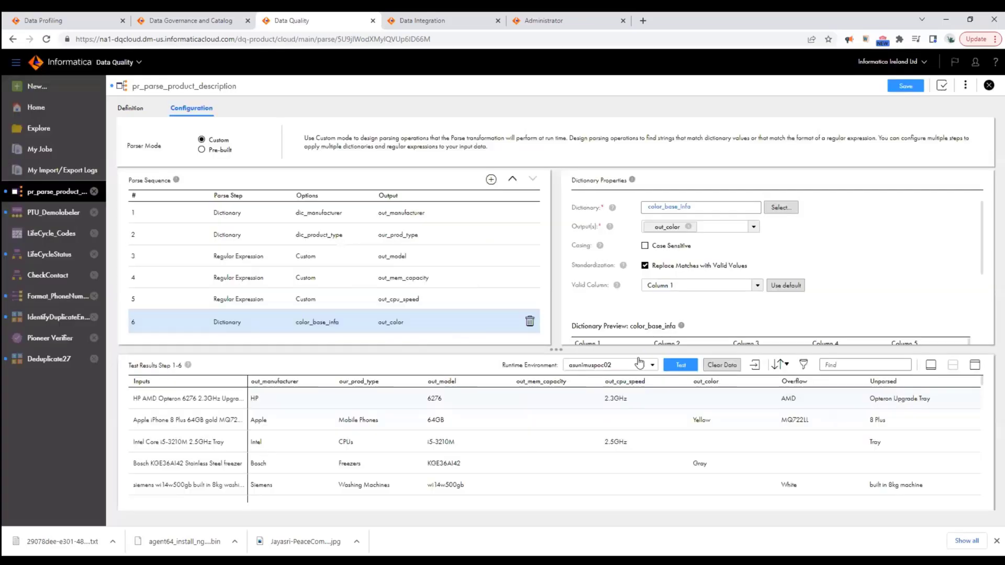
Step: Open the Pioneer Verifier asset and review the address inputs and outputs selected for its Hybrid input model
left_click(43, 341)
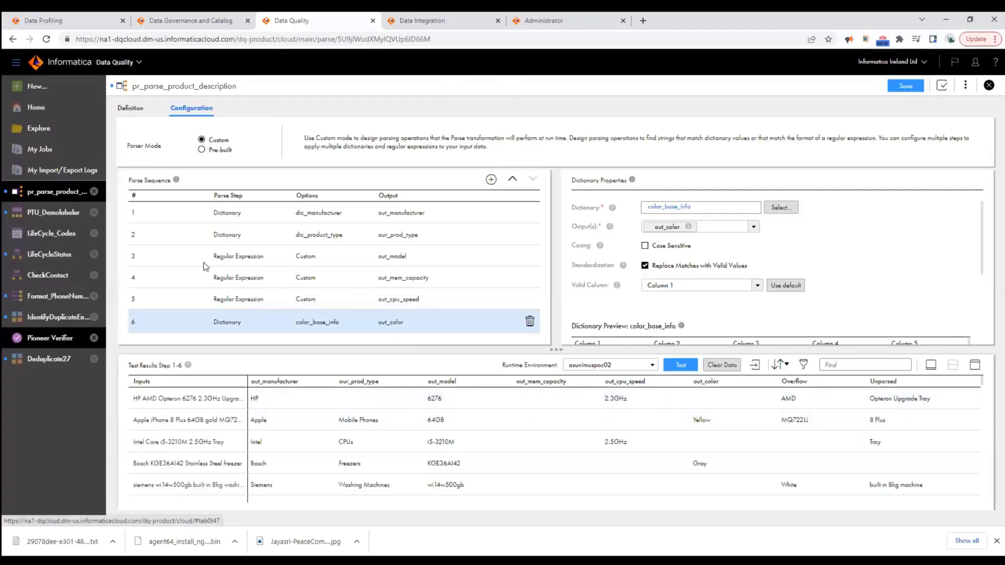
left_click(35, 86)
left_click(632, 390)
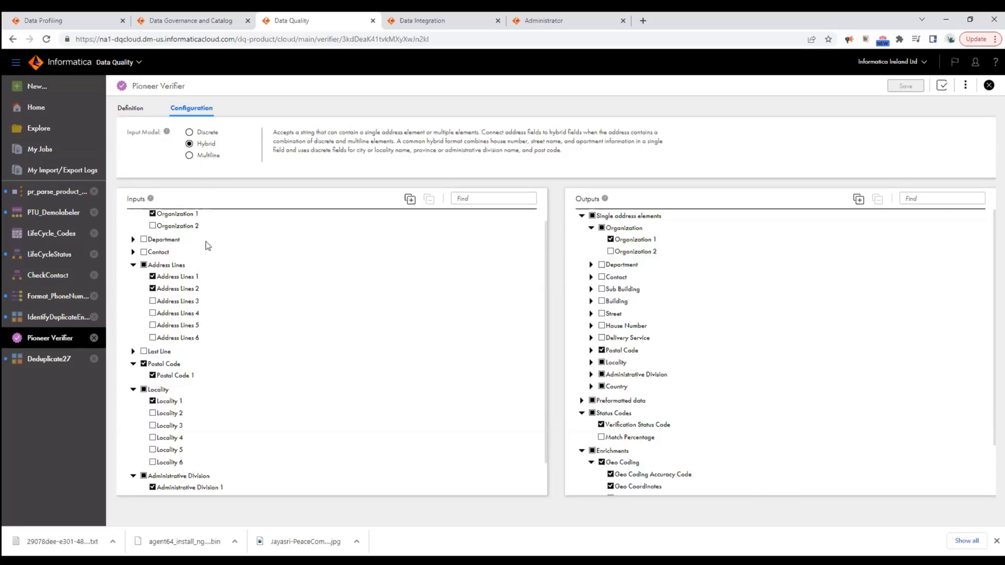
scroll(225, 256, "up", 1)
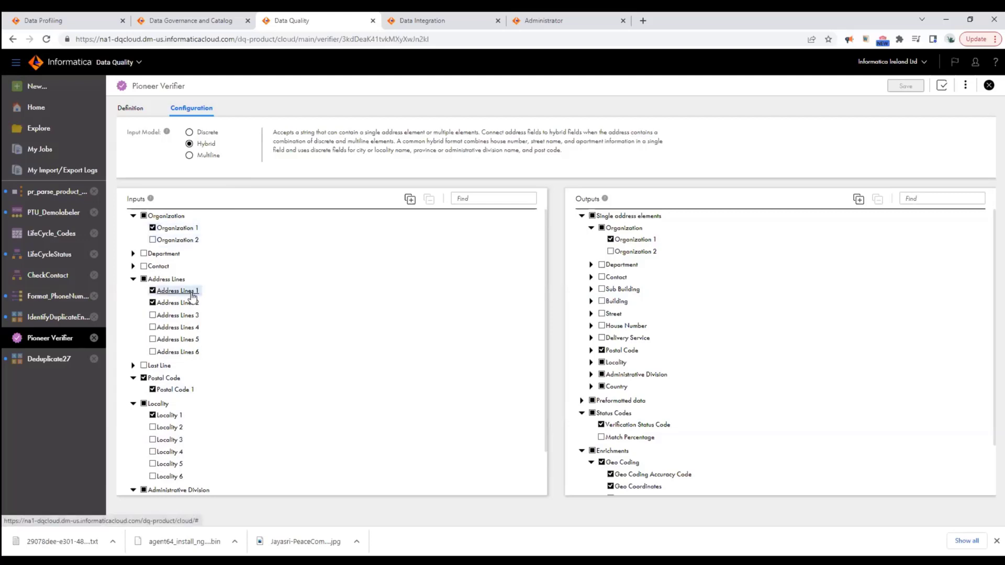
Step: Review the Pioneer Verifier's locality and administrative division inputs and its status code and geocoding outputs, and dismiss the new asset dialog
scroll(213, 322, "down", 1)
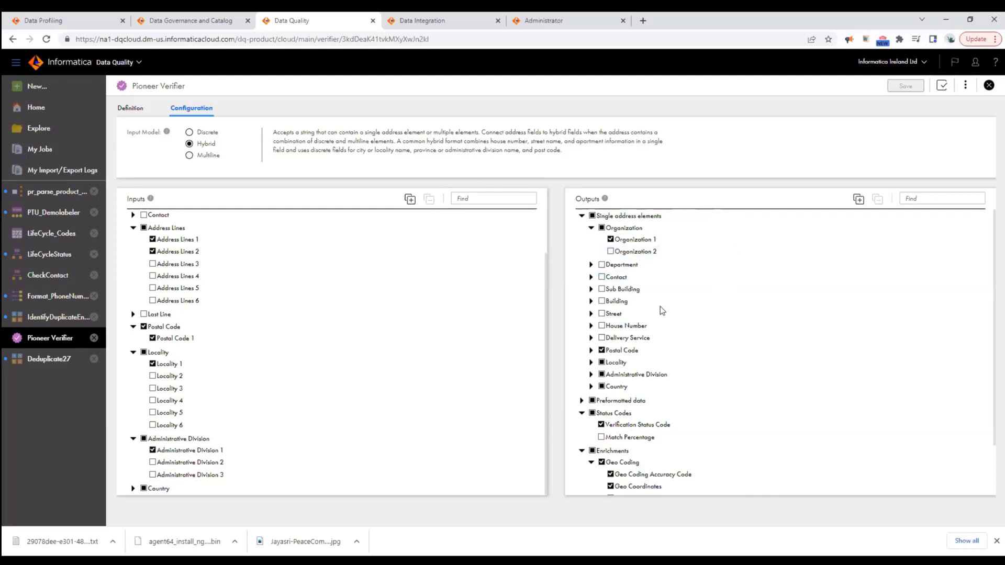
scroll(690, 304, "down", 2)
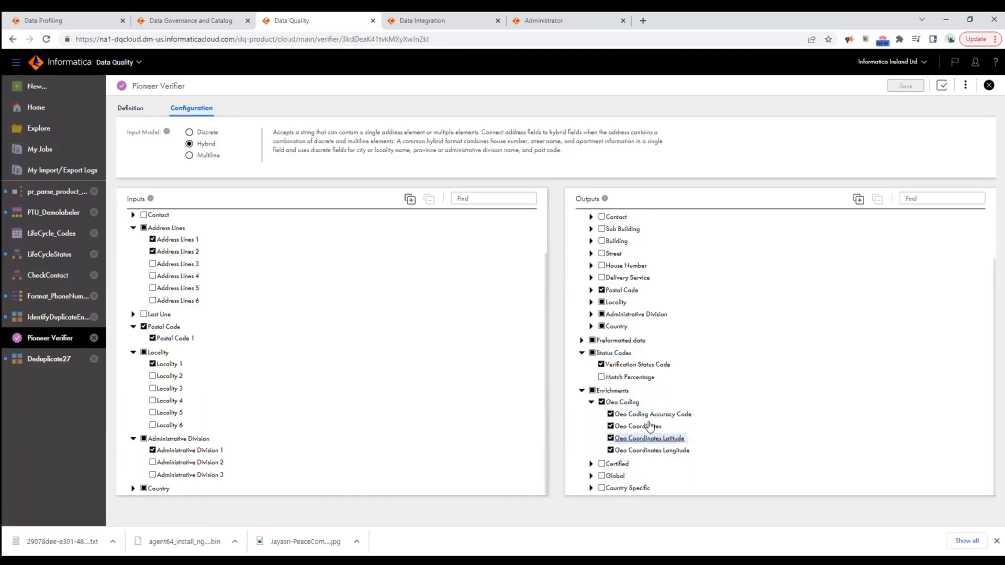
scroll(650, 426, "up", 2)
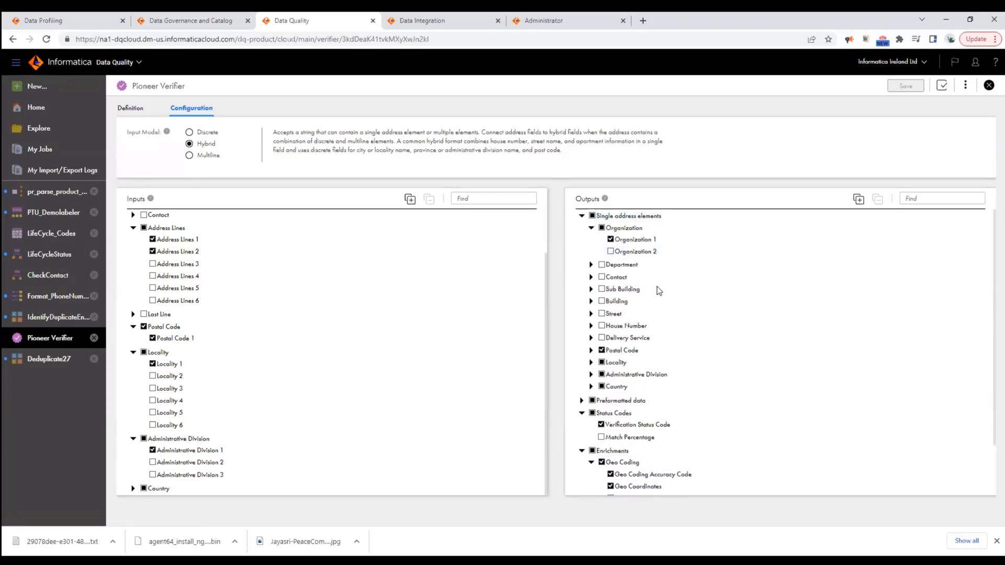
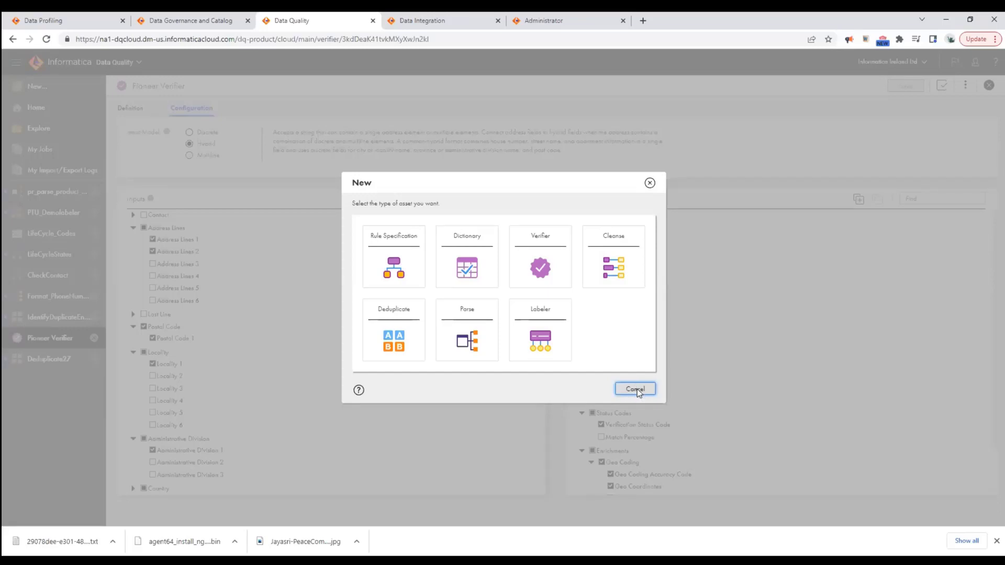
left_click(636, 390)
Step: Switch to Data Integration and look over the task types offered for a new asset without creating one
left_click(435, 22)
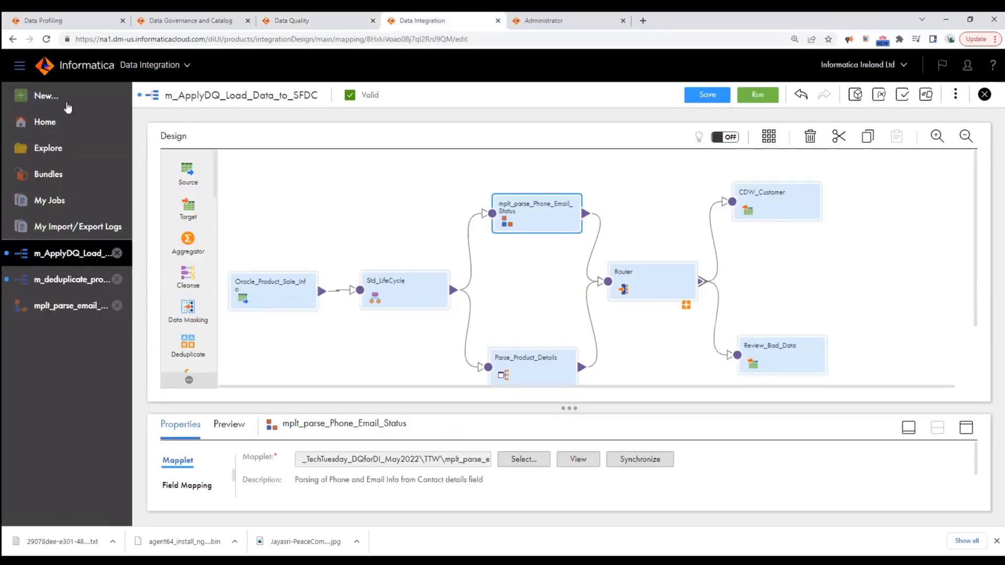
left_click(64, 103)
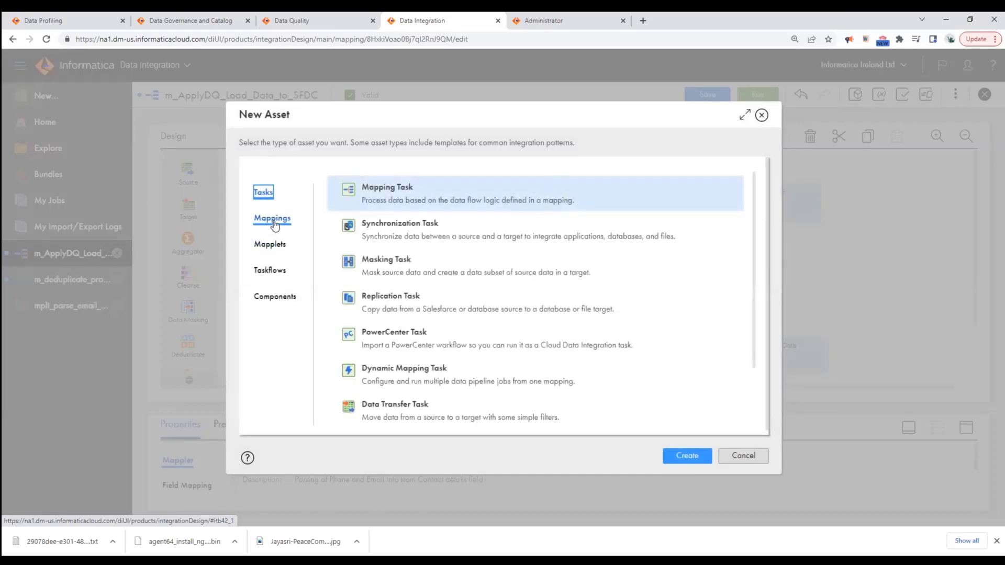
key("Escape")
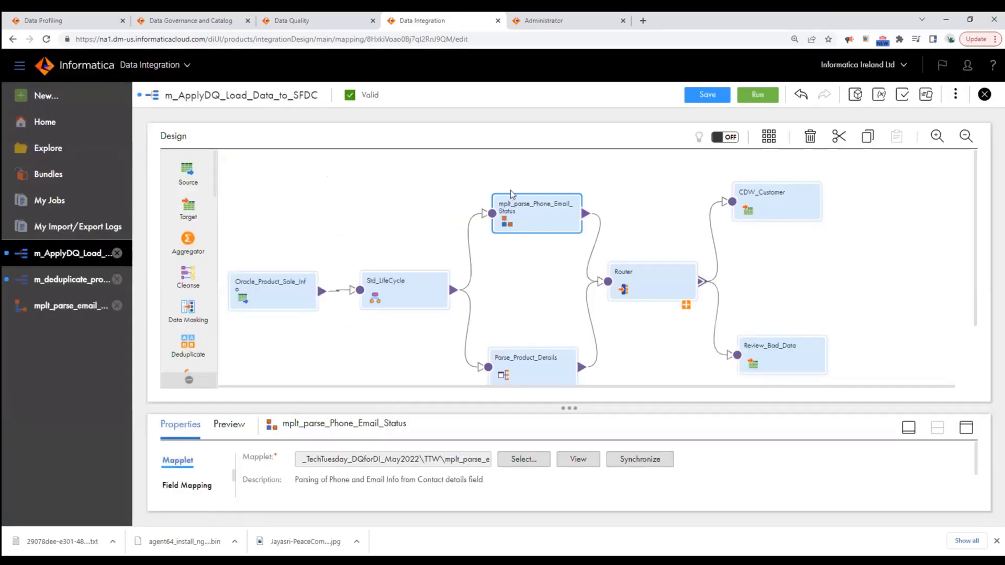
Step: Inspect the Oracle_Product_Sale_Info source and the Std_LifeCycle, Parse_Product_Details and Router transformations in the m_ApplyDQ_Load_Data_to_SFDC mapping
left_click(290, 288)
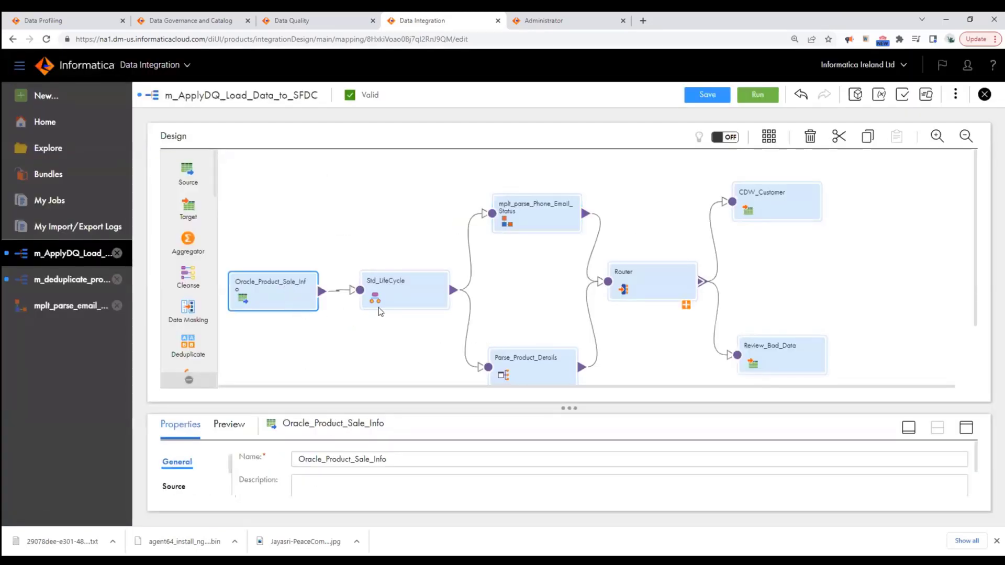
left_click(410, 300)
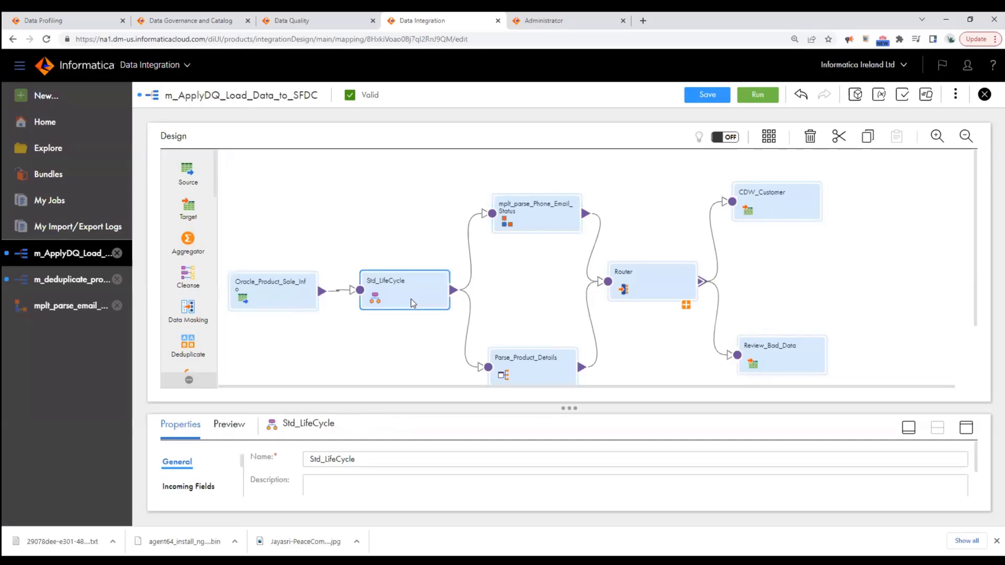
left_click(542, 368)
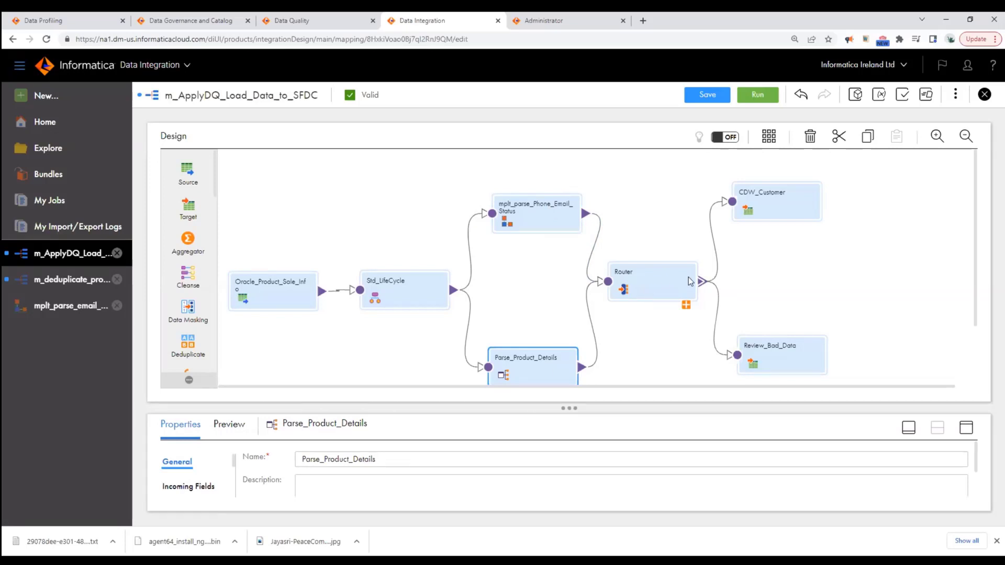
left_click(660, 288)
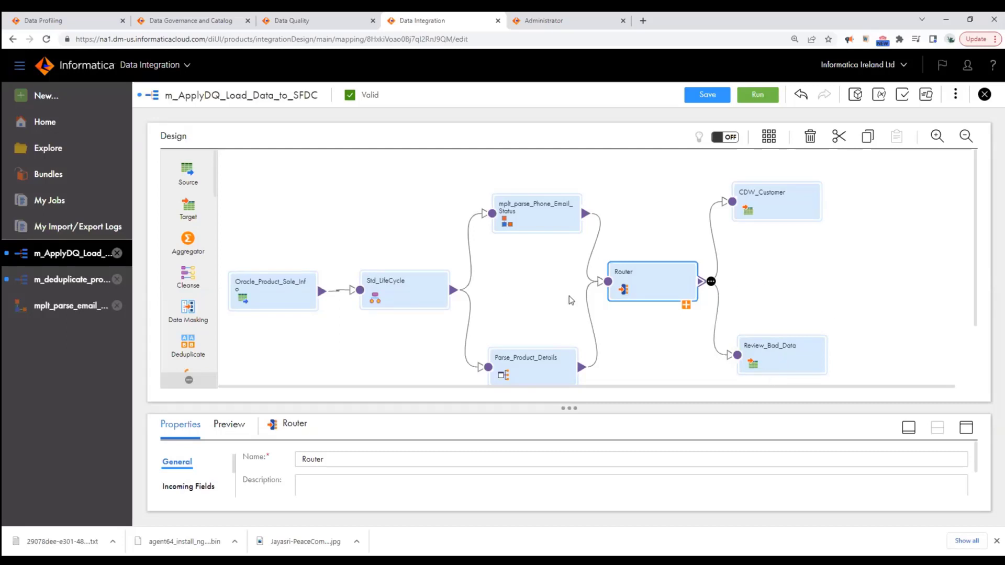
Step: Open the m_deduplicate_prod_name_legacy mapping and examine its flow, including the link from is_it_valid_record to the Router
left_click(70, 282)
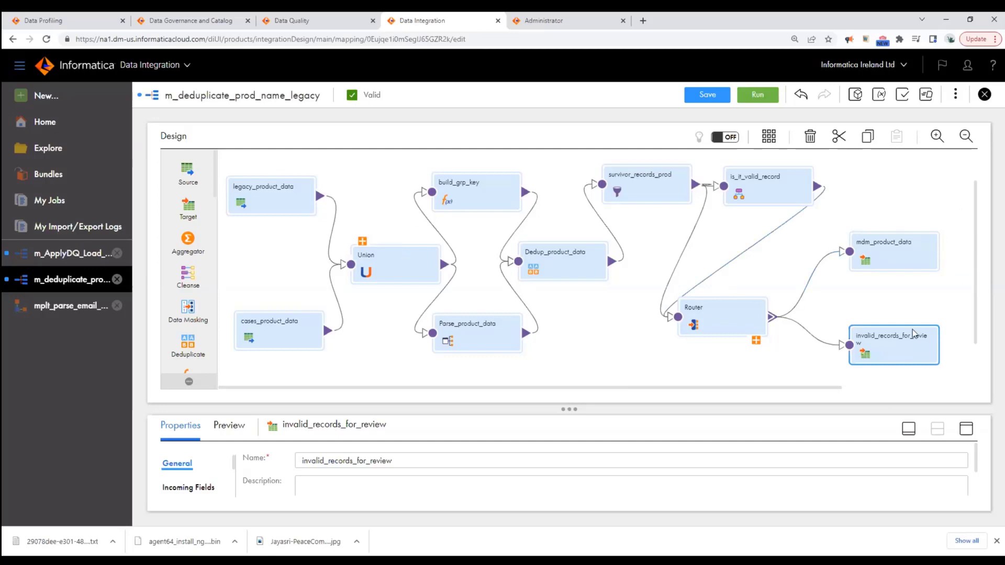
mouse_move(723, 265)
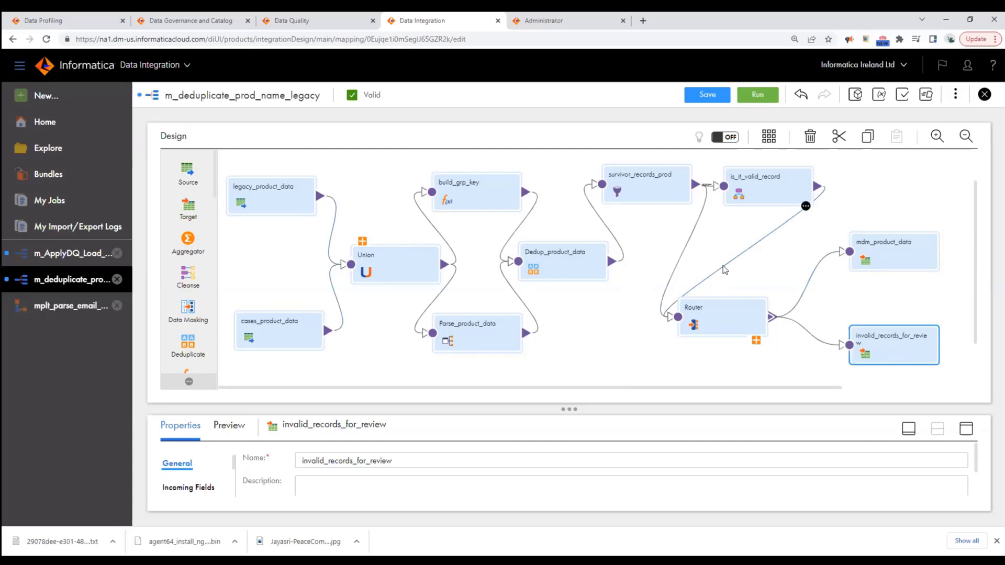